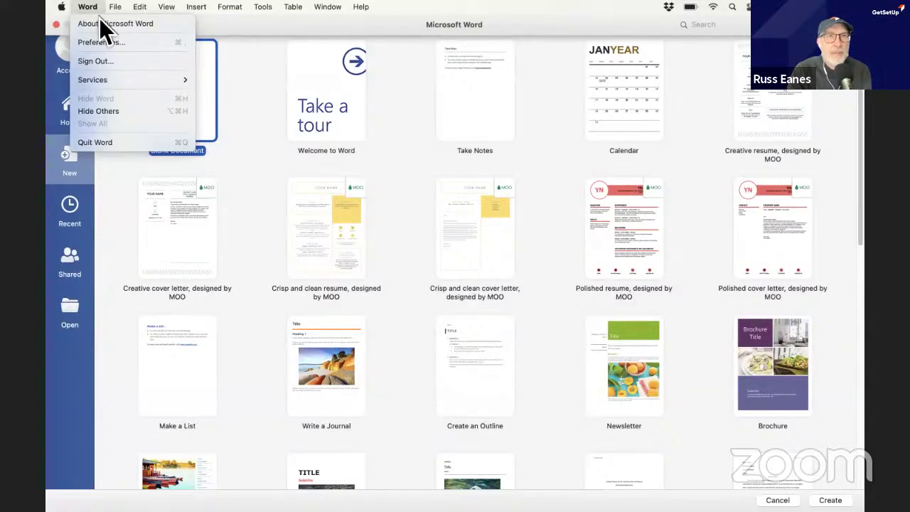
Browse the full gallery of document templates, including the resumes, cover letters, newsletter, brochure, papers, recipe and menu.
{"action": "mouse_move", "coordinate": [112, 10]}
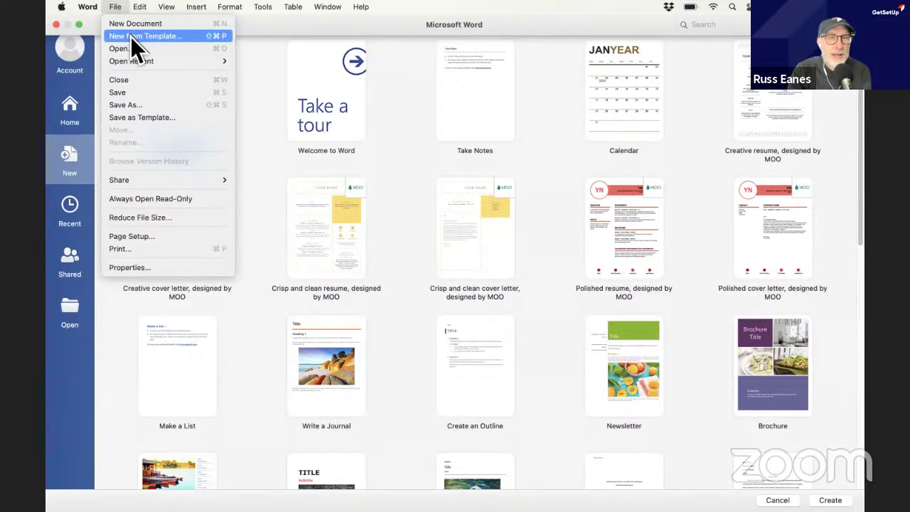
{"action": "left_click", "coordinate": [275, 86]}
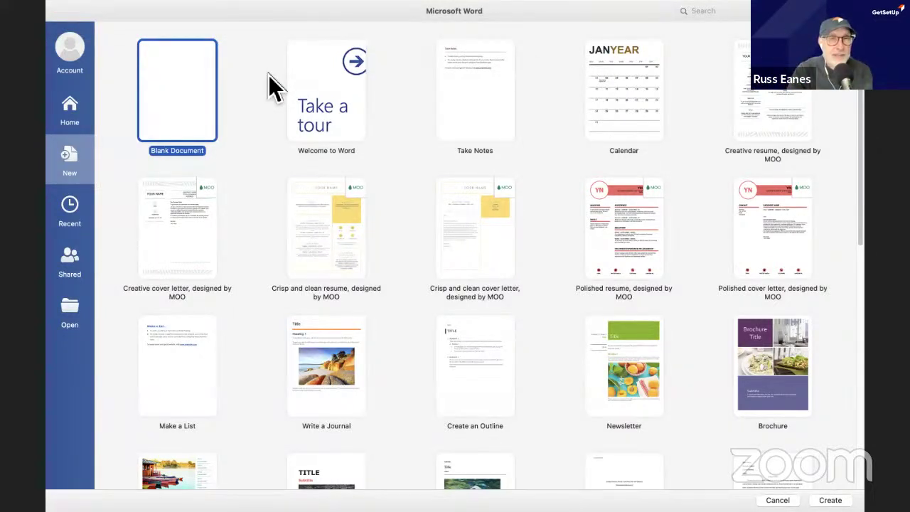
{"action": "scroll", "coordinate": [269, 74], "scroll_direction": "down", "scroll_amount": 8}
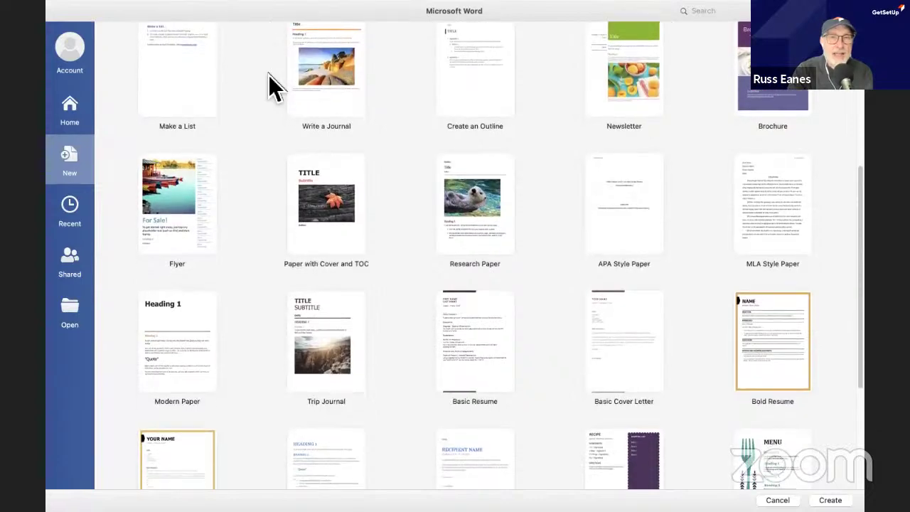
{"action": "scroll", "coordinate": [268, 75], "scroll_direction": "down", "scroll_amount": 6}
{"action": "scroll", "coordinate": [268, 75], "scroll_direction": "up", "scroll_amount": 9}
{"action": "scroll", "coordinate": [270, 78], "scroll_direction": "up", "scroll_amount": 5}
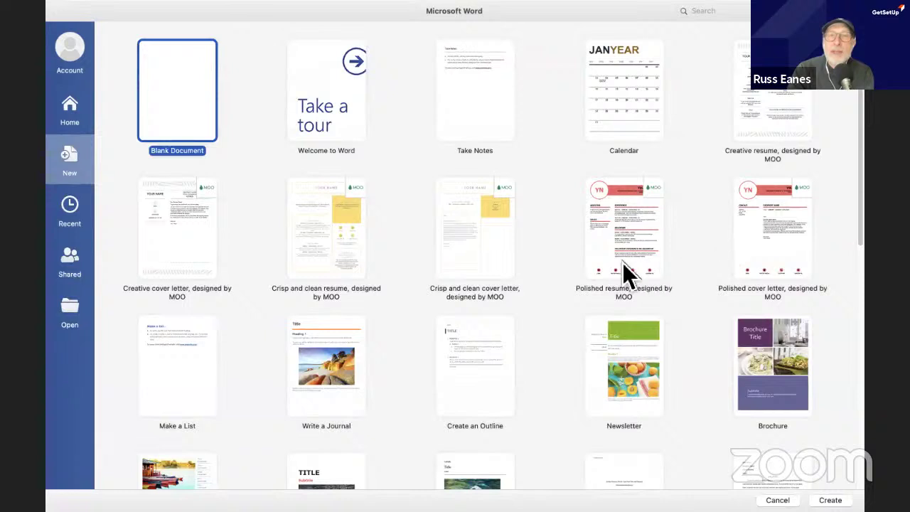
{"action": "scroll", "coordinate": [628, 265], "scroll_direction": "down", "scroll_amount": 2}
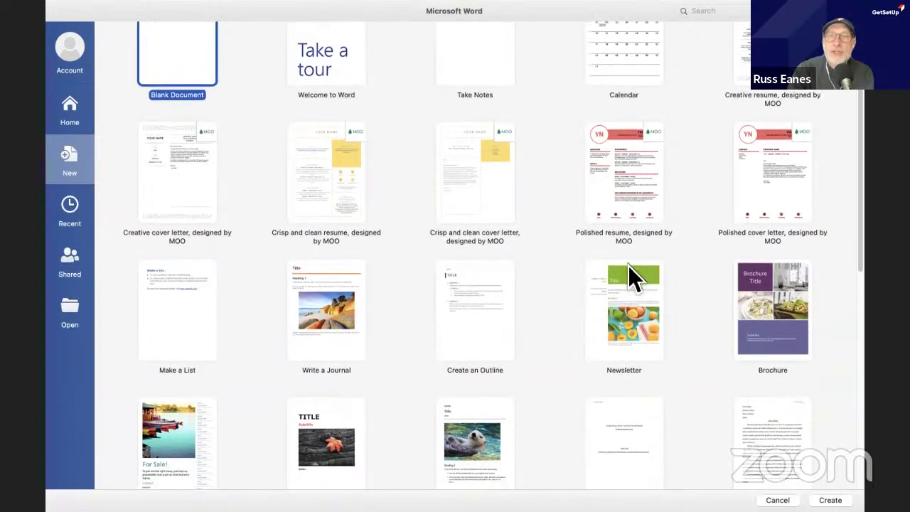
{"action": "scroll", "coordinate": [628, 270], "scroll_direction": "down", "scroll_amount": 1}
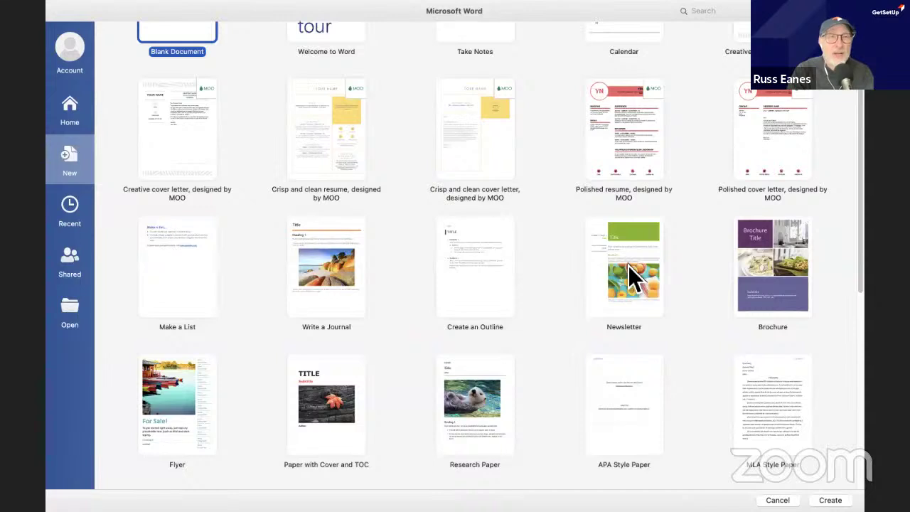
{"action": "scroll", "coordinate": [628, 265], "scroll_direction": "down", "scroll_amount": 3}
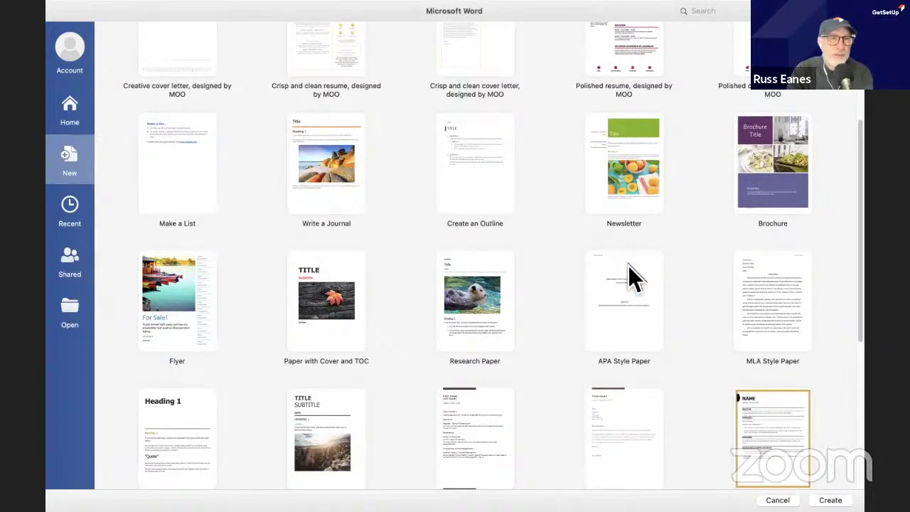
{"action": "scroll", "coordinate": [626, 270], "scroll_direction": "up", "scroll_amount": 1}
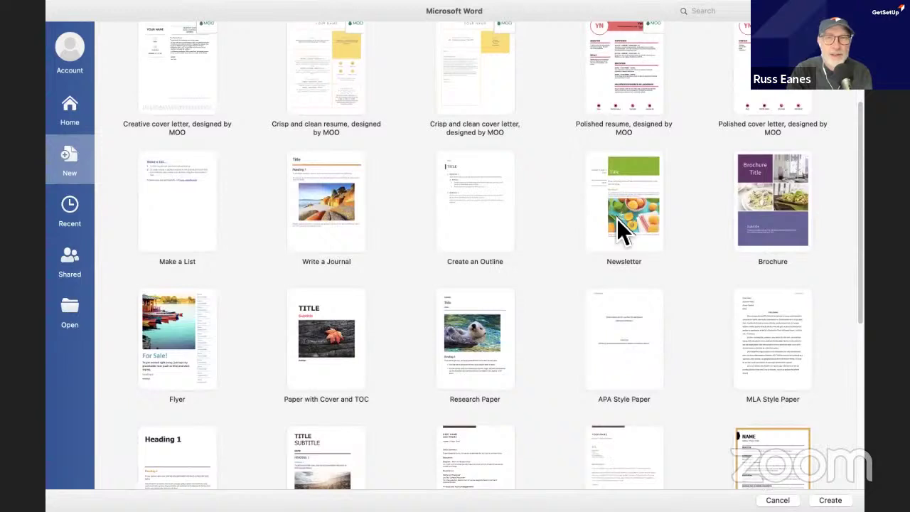
{"action": "scroll", "coordinate": [619, 286], "scroll_direction": "down", "scroll_amount": 4}
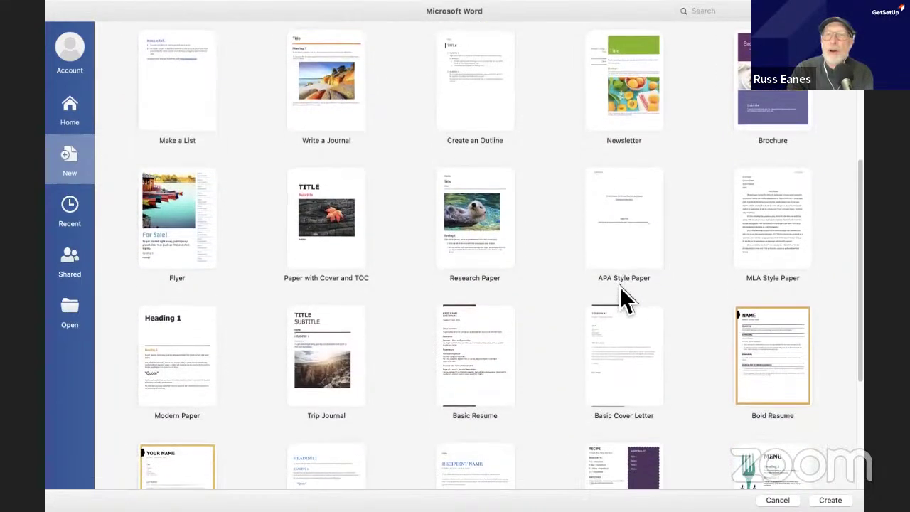
{"action": "scroll", "coordinate": [619, 287], "scroll_direction": "down", "scroll_amount": 3}
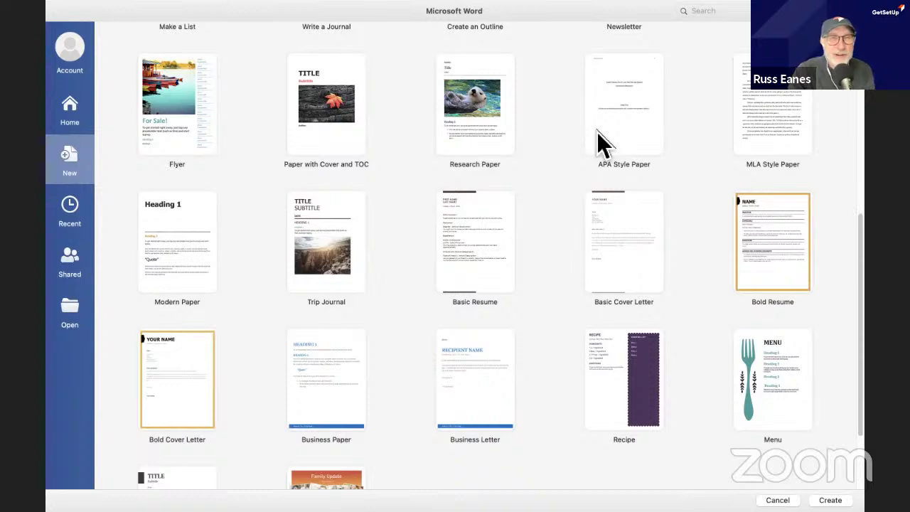
{"action": "scroll", "coordinate": [441, 318], "scroll_direction": "down", "scroll_amount": 3}
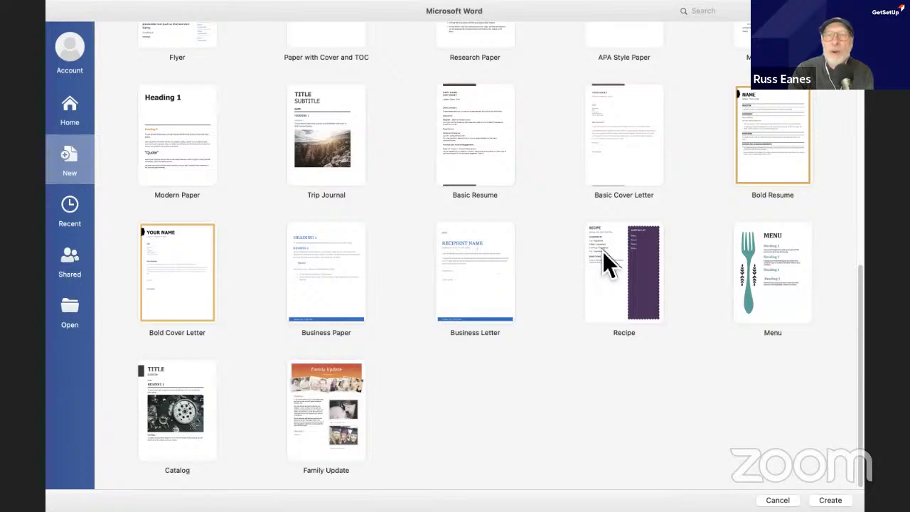
{"action": "scroll", "coordinate": [604, 250], "scroll_direction": "up", "scroll_amount": 2}
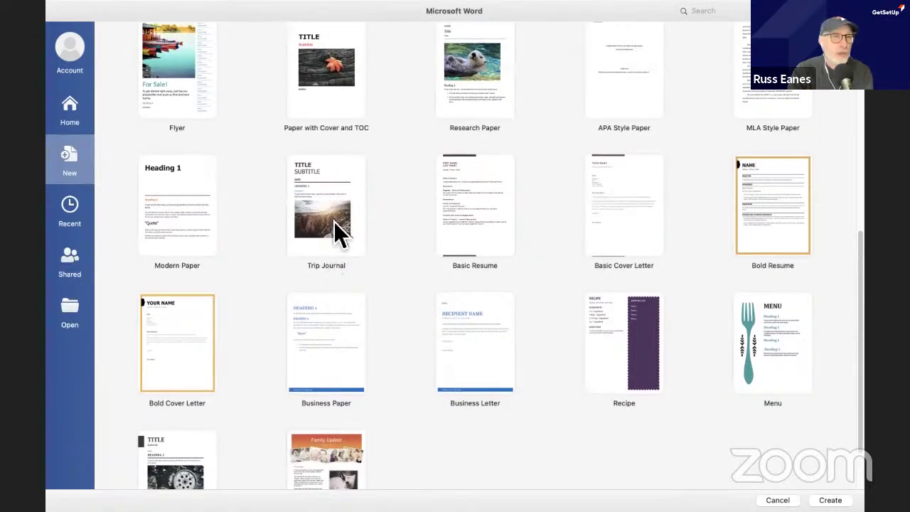
{"action": "scroll", "coordinate": [334, 221], "scroll_direction": "up", "scroll_amount": 3}
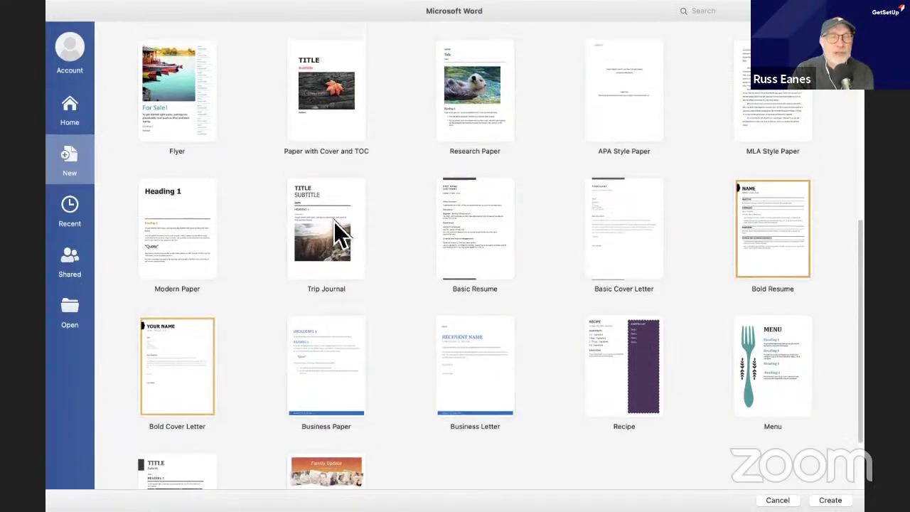
{"action": "scroll", "coordinate": [334, 222], "scroll_direction": "up", "scroll_amount": 4}
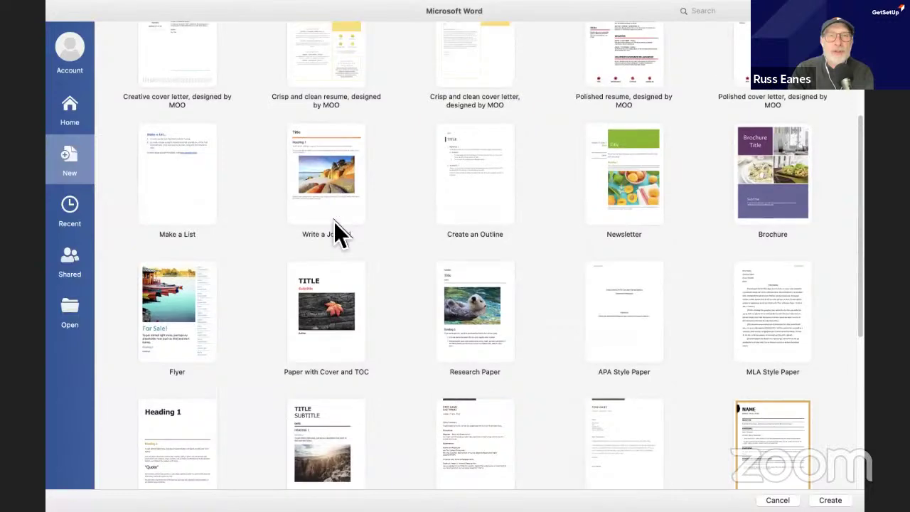
{"action": "scroll", "coordinate": [333, 221], "scroll_direction": "up", "scroll_amount": 3}
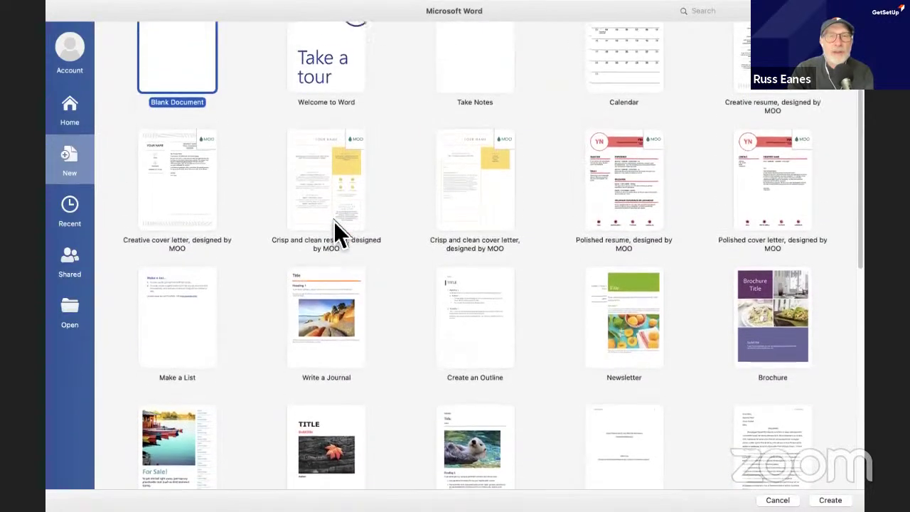
{"action": "scroll", "coordinate": [334, 221], "scroll_direction": "up", "scroll_amount": 1}
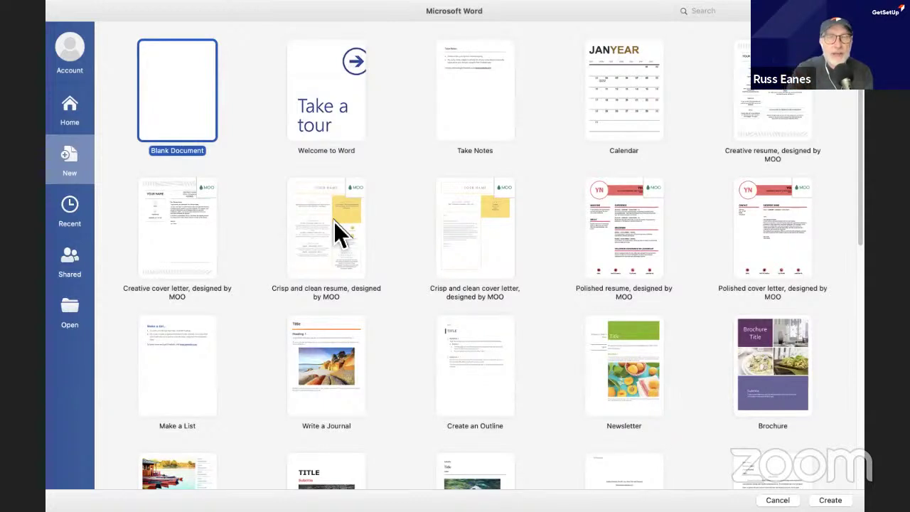
Create a new document from the Blank Document template and close the extra small document window.
{"action": "mouse_move", "coordinate": [110, 4]}
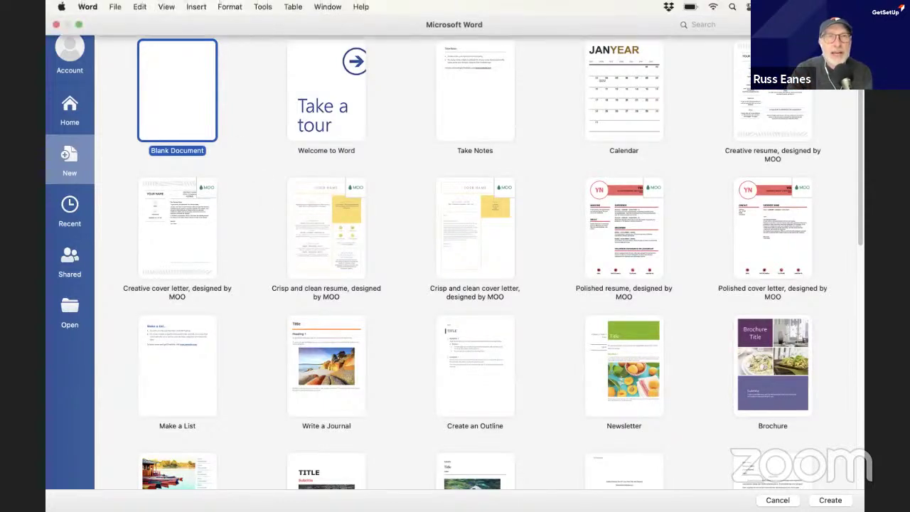
{"action": "double_click", "coordinate": [161, 66]}
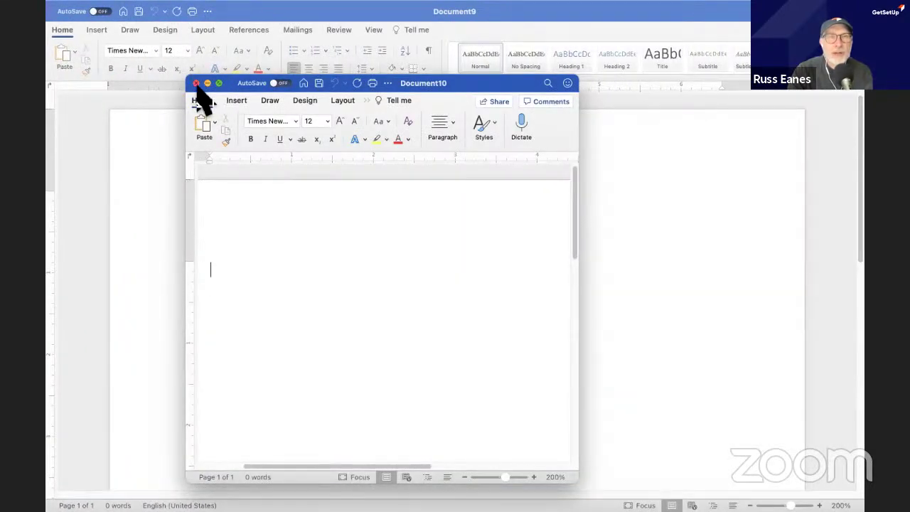
{"action": "left_click", "coordinate": [197, 83]}
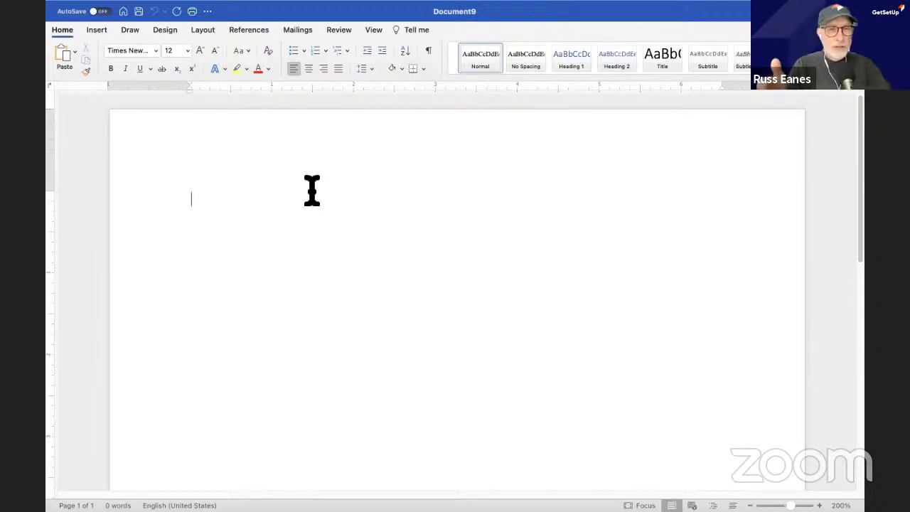
Enter the text "We are here" at the start of the blank document.
{"action": "type", "text": "we"}
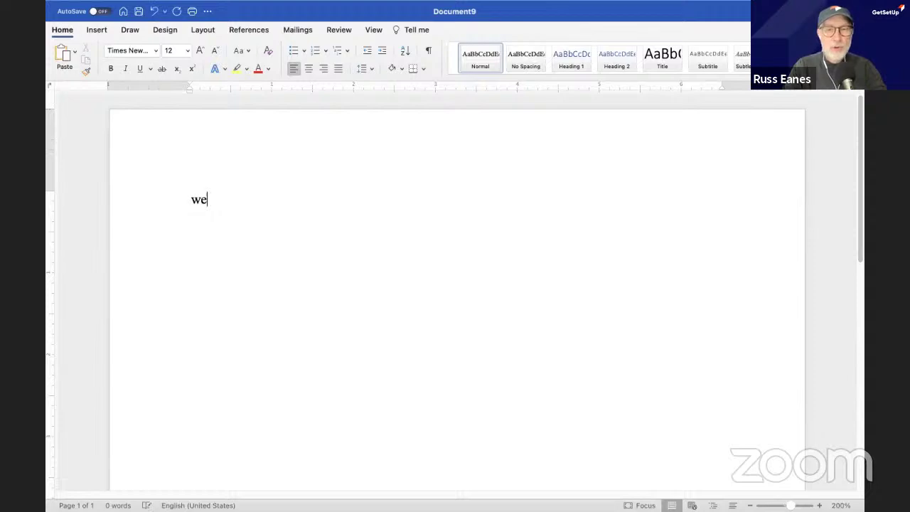
{"action": "type", "text": " are "}
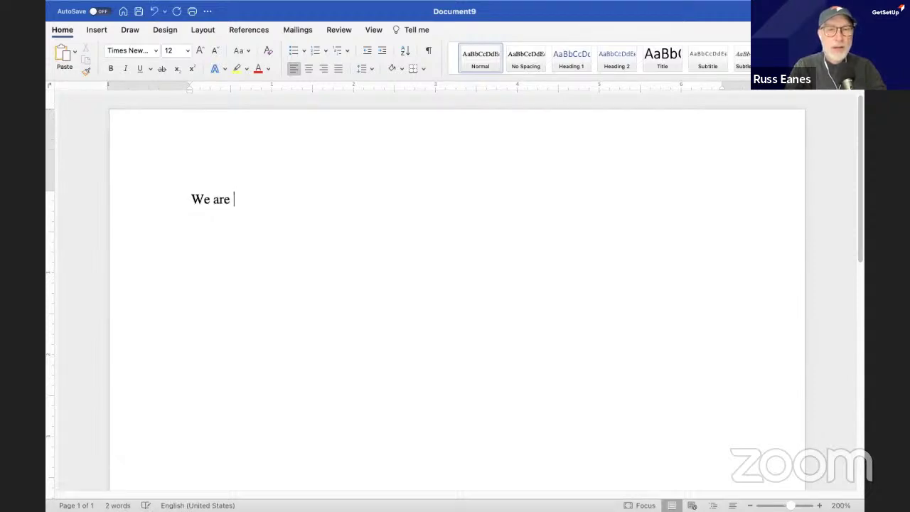
{"action": "type", "text": "here"}
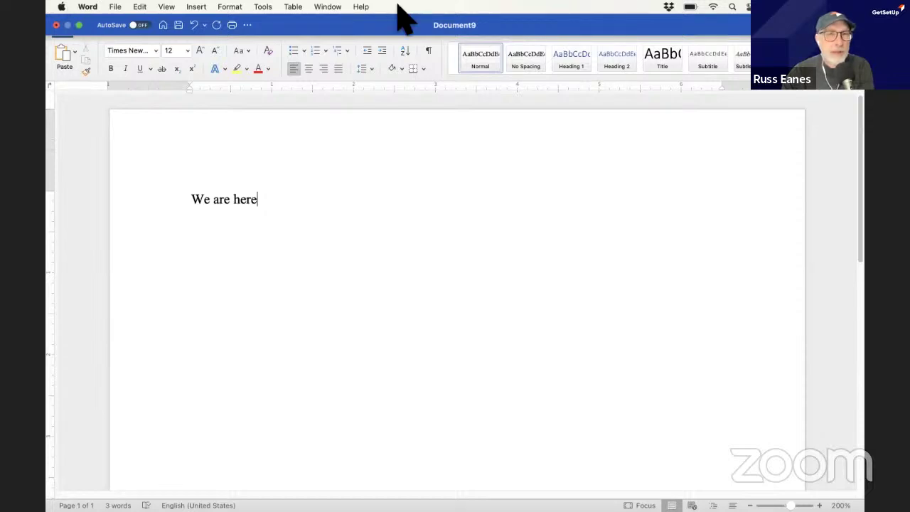
Examine the general and summary information in the document's properties, and close them without changes.
{"action": "left_click", "coordinate": [117, 10]}
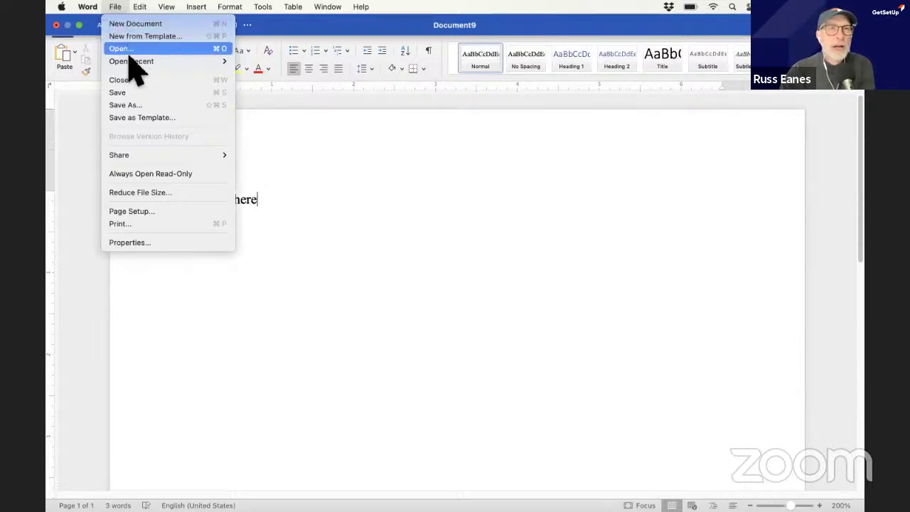
{"action": "left_click", "coordinate": [130, 243]}
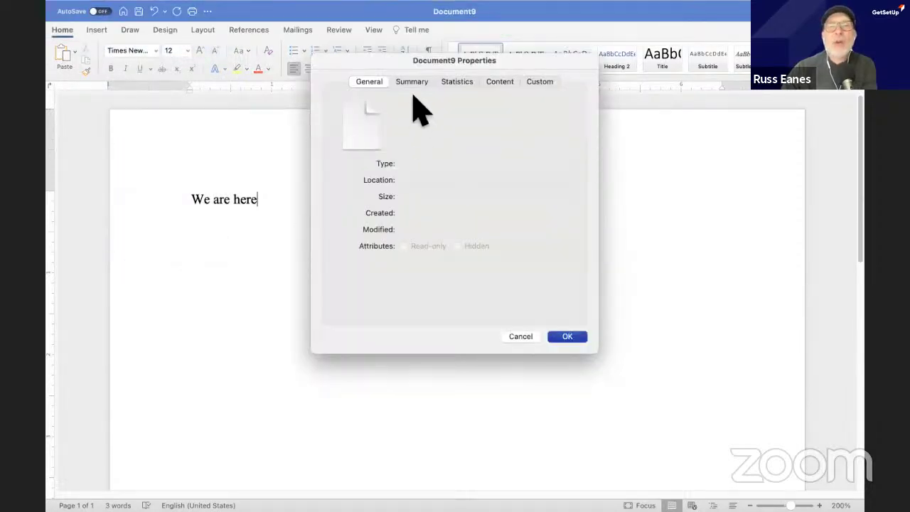
{"action": "left_click", "coordinate": [414, 82]}
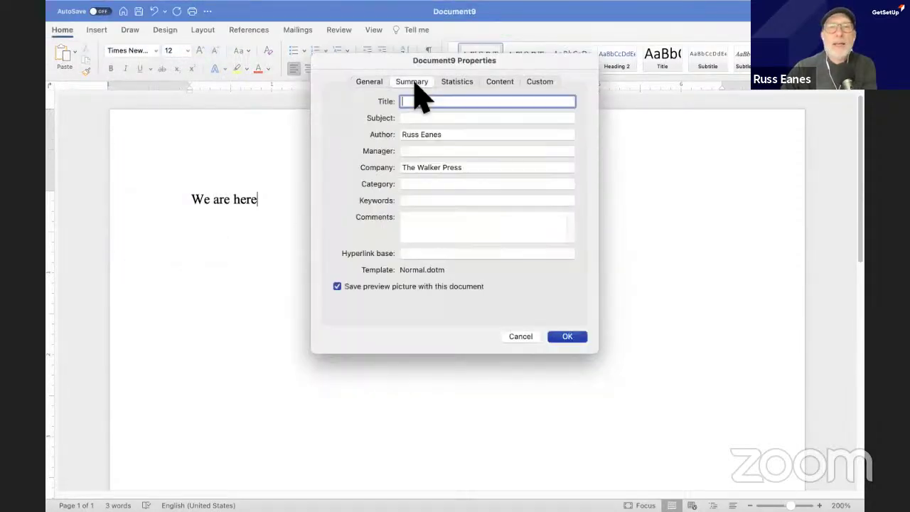
{"action": "left_click", "coordinate": [368, 81]}
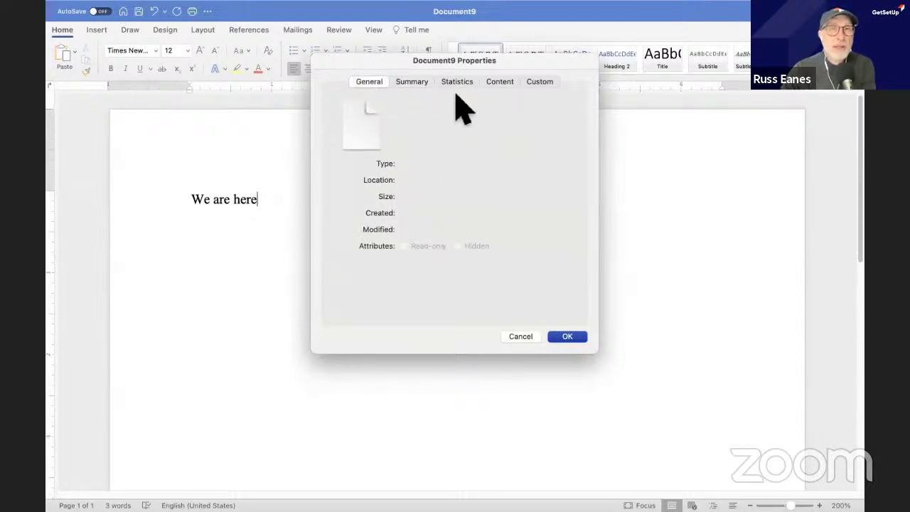
{"action": "left_click", "coordinate": [532, 337]}
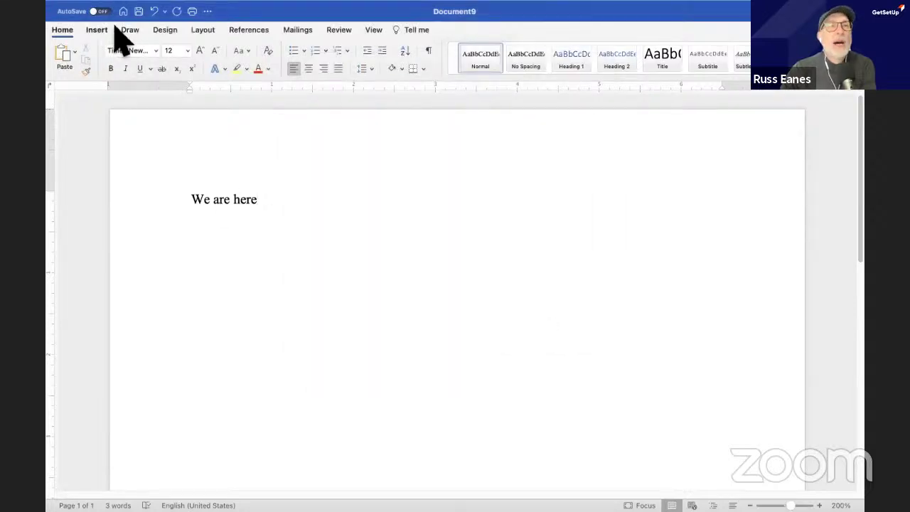
{"action": "left_click", "coordinate": [140, 7]}
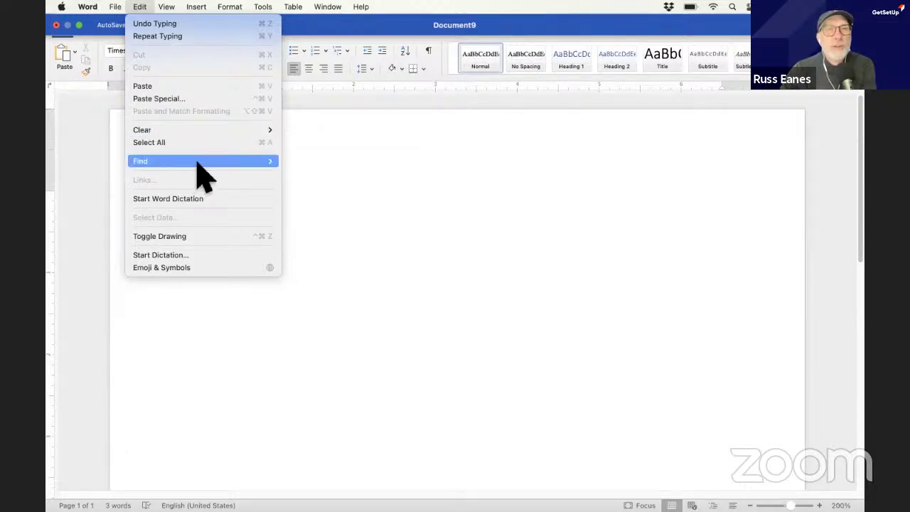
{"action": "mouse_move", "coordinate": [198, 162]}
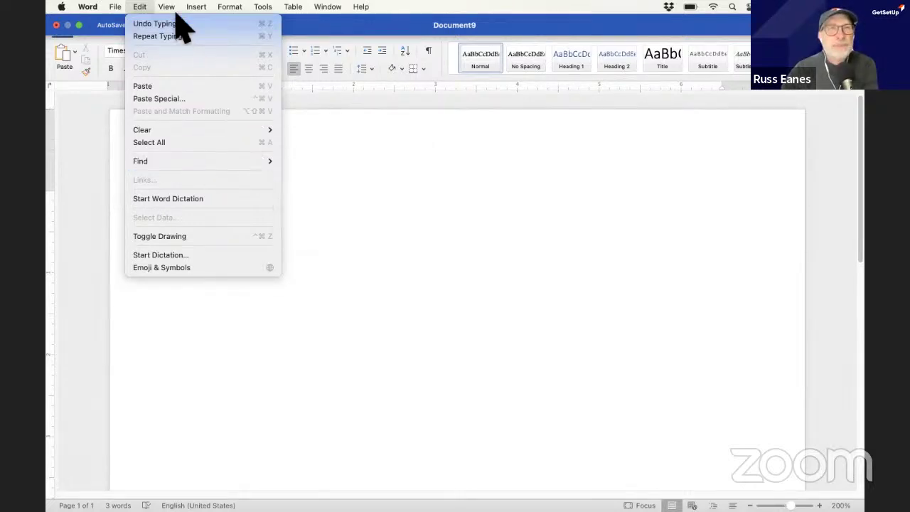
{"action": "mouse_move", "coordinate": [175, 13]}
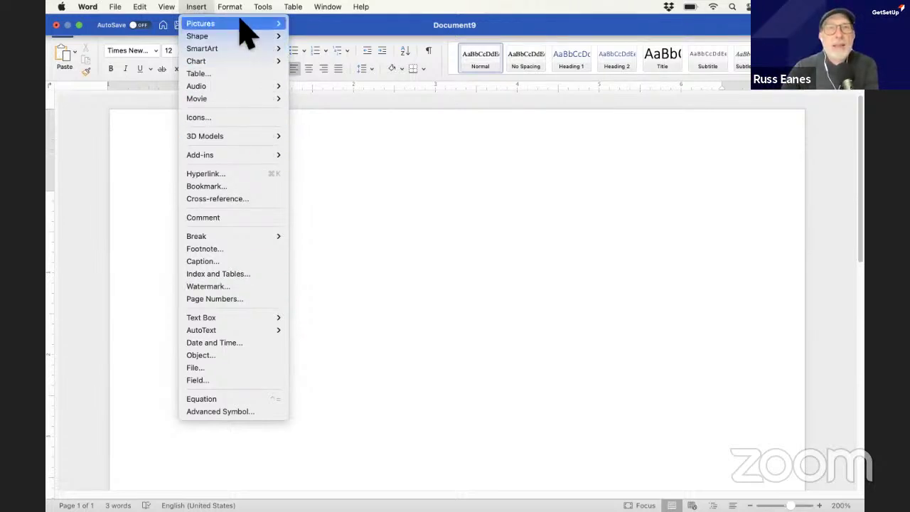
{"action": "mouse_move", "coordinate": [236, 7]}
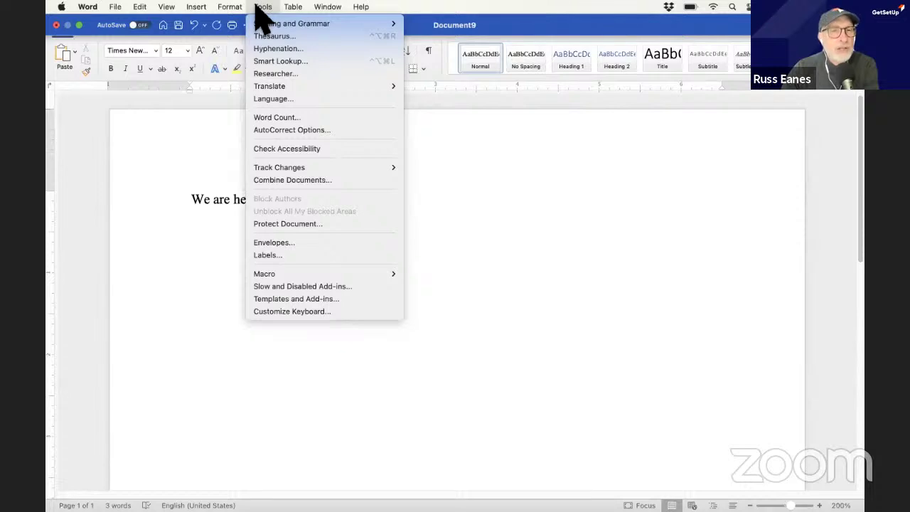
{"action": "mouse_move", "coordinate": [291, 10]}
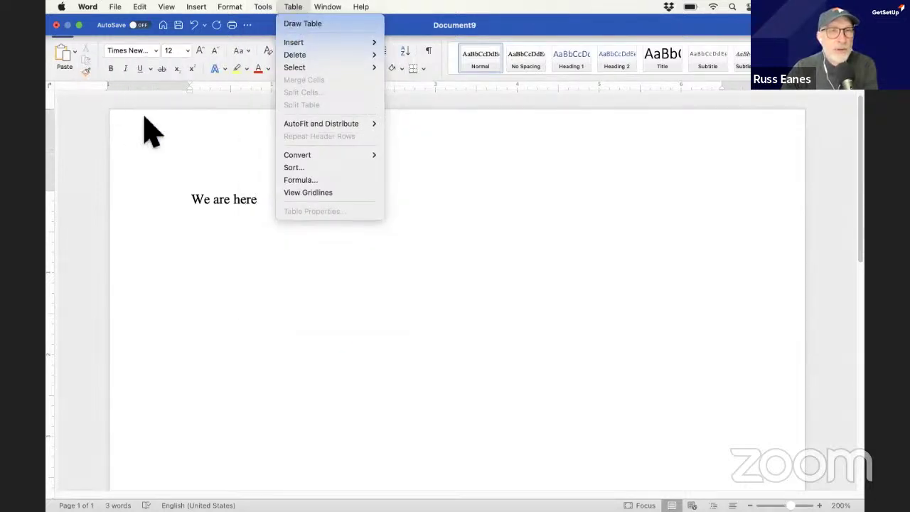
{"action": "left_click", "coordinate": [171, 153]}
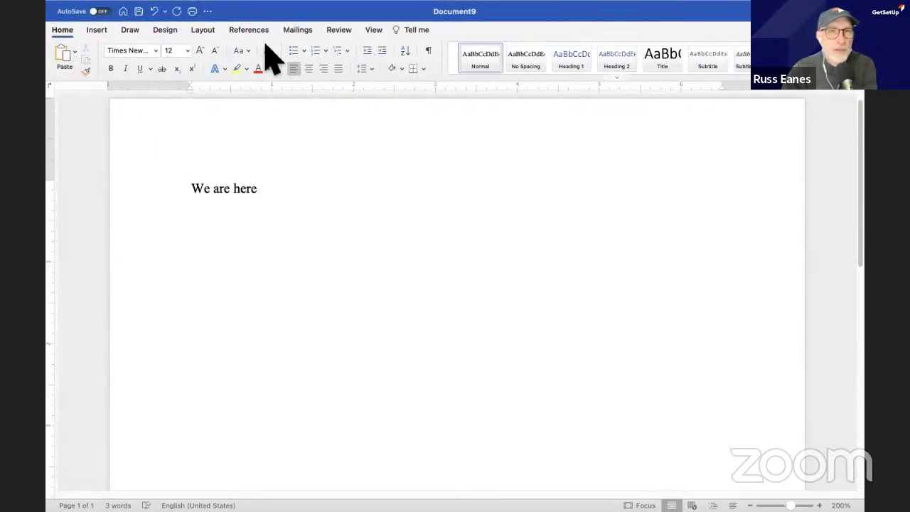
{"action": "left_click", "coordinate": [97, 30]}
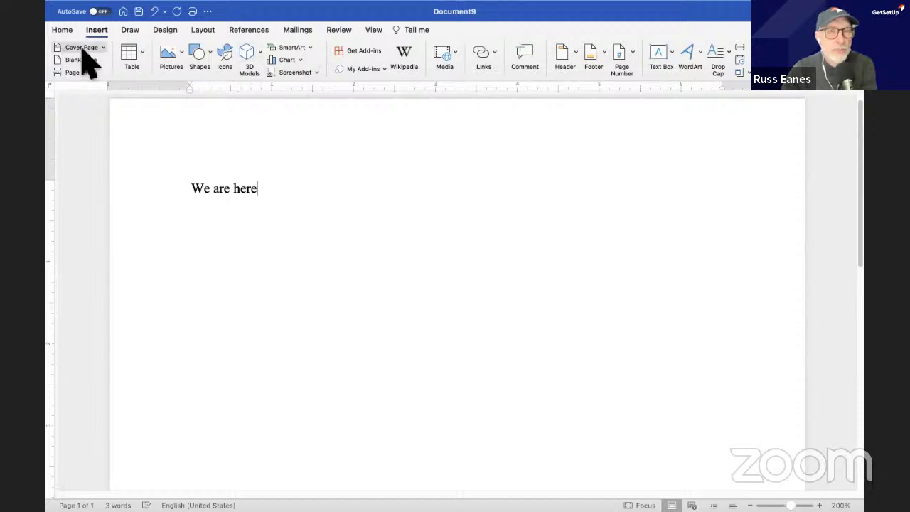
{"action": "left_click", "coordinate": [131, 31]}
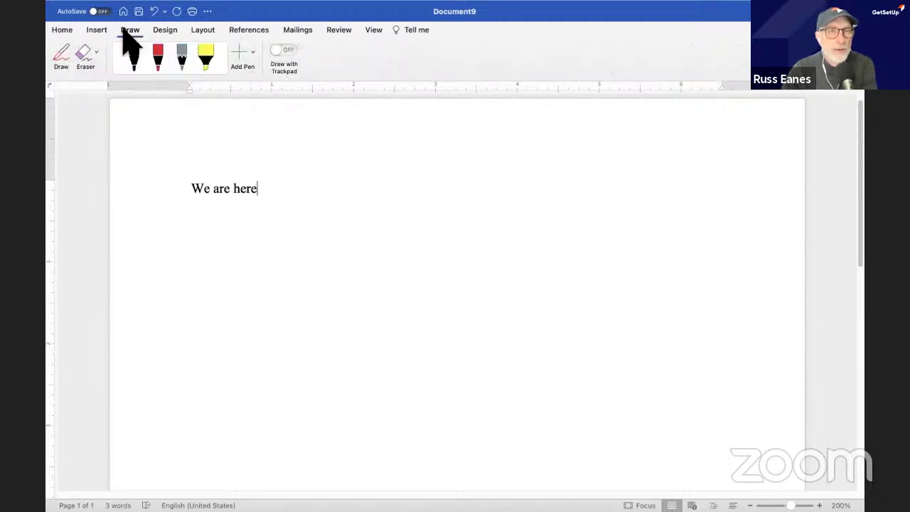
Examine the design, layout, references and mailings tools available for the document.
{"action": "left_click", "coordinate": [165, 31]}
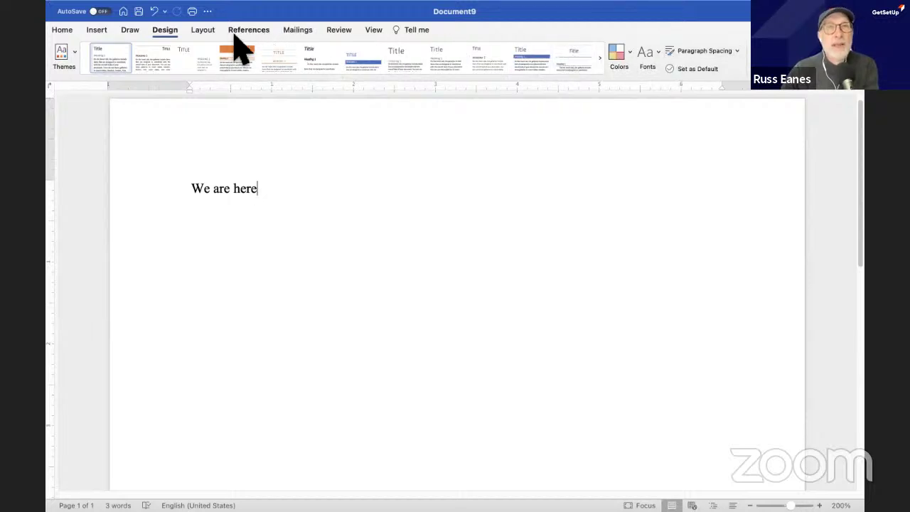
{"action": "left_click", "coordinate": [202, 32]}
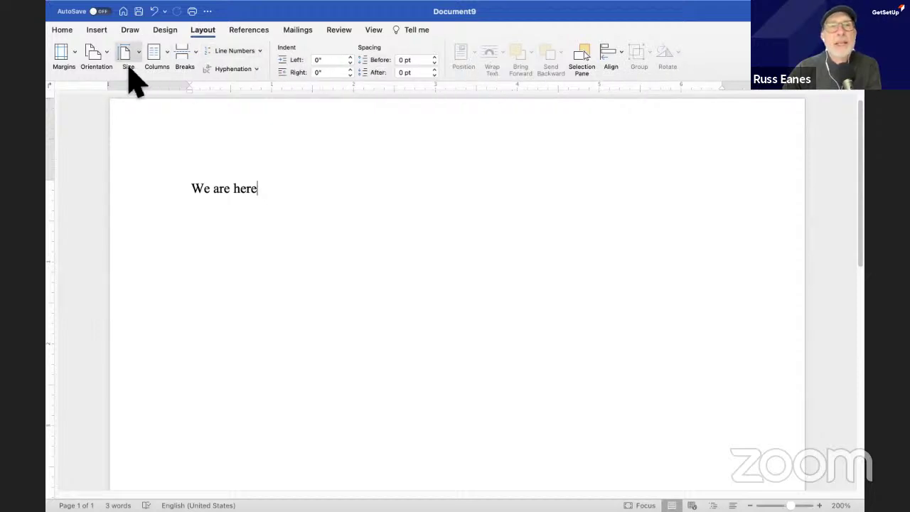
{"action": "left_click", "coordinate": [251, 32]}
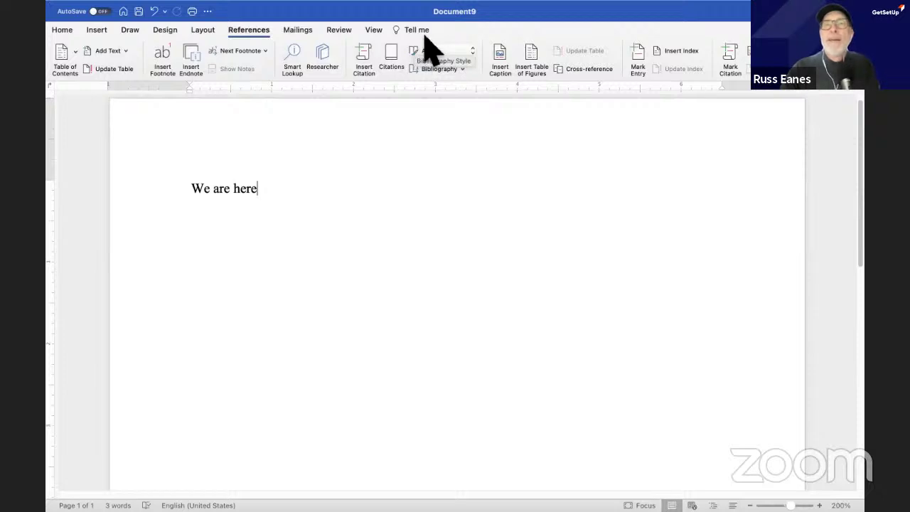
{"action": "left_click", "coordinate": [304, 32]}
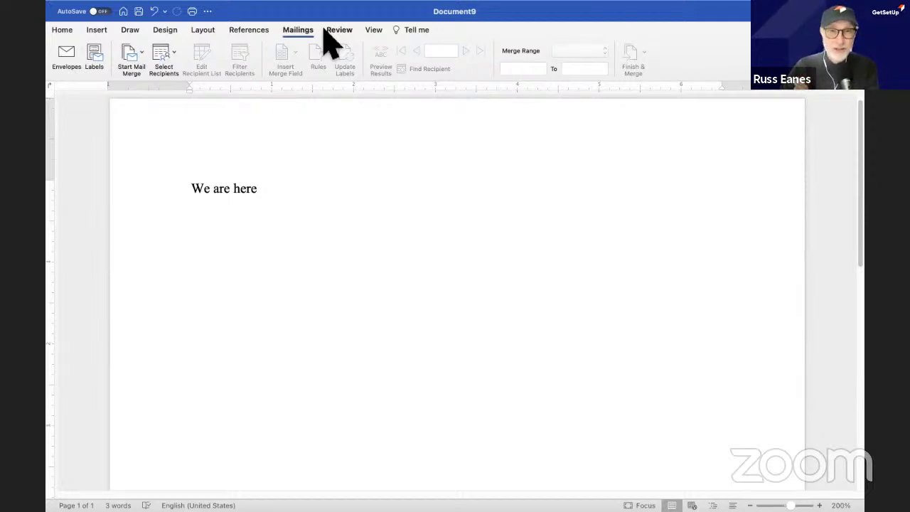
Turn Track Changes on for the document and switch it back off.
{"action": "left_click", "coordinate": [327, 31]}
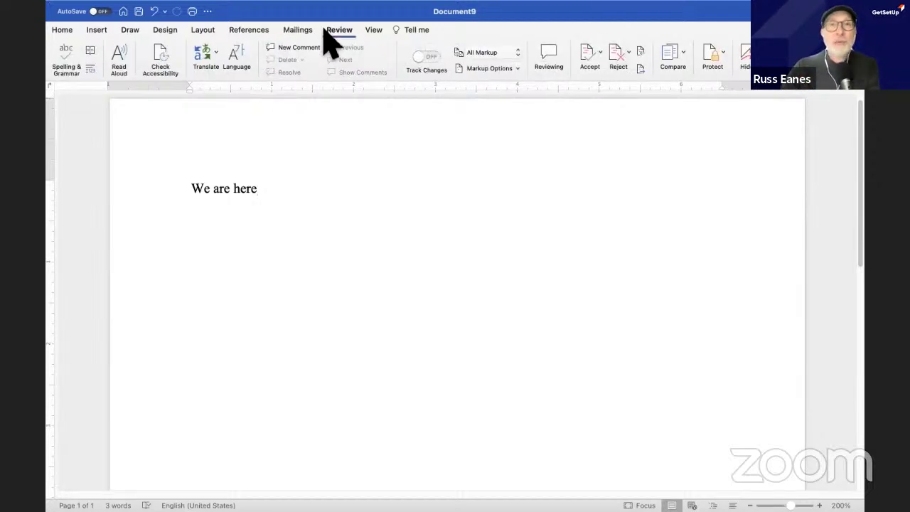
{"action": "left_click", "coordinate": [431, 58]}
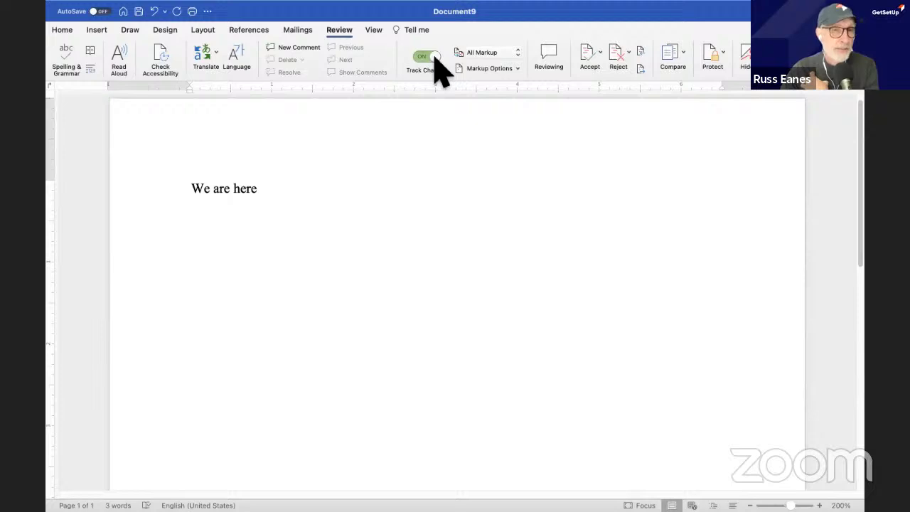
{"action": "left_click", "coordinate": [424, 57]}
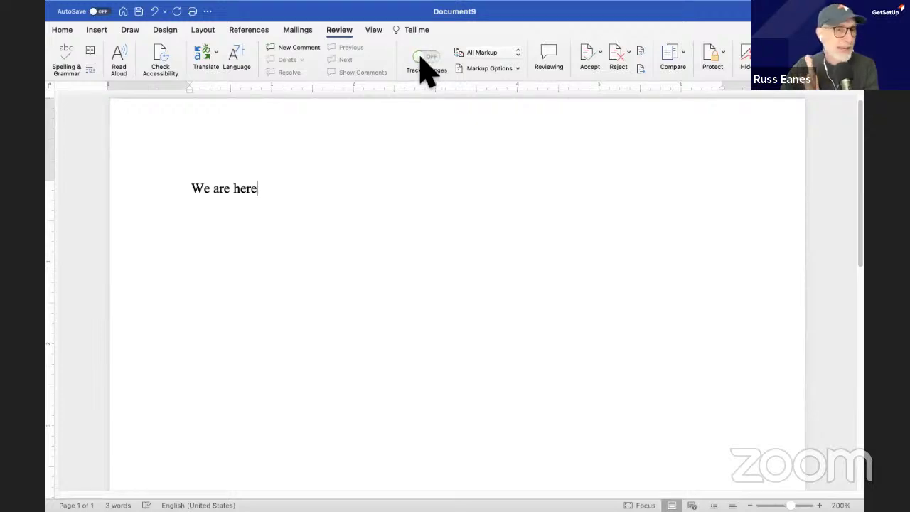
Show the document in Web Layout view and return it to Print Layout.
{"action": "left_click", "coordinate": [374, 32]}
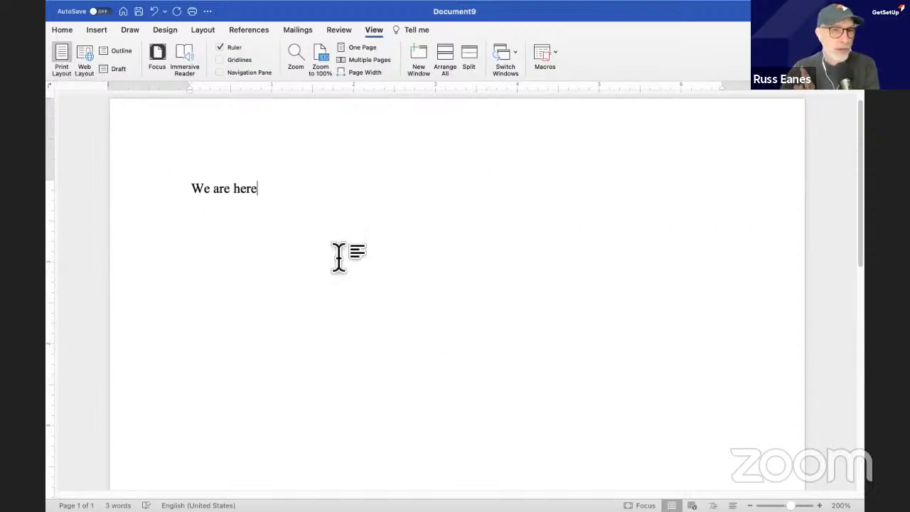
{"action": "left_click", "coordinate": [84, 57]}
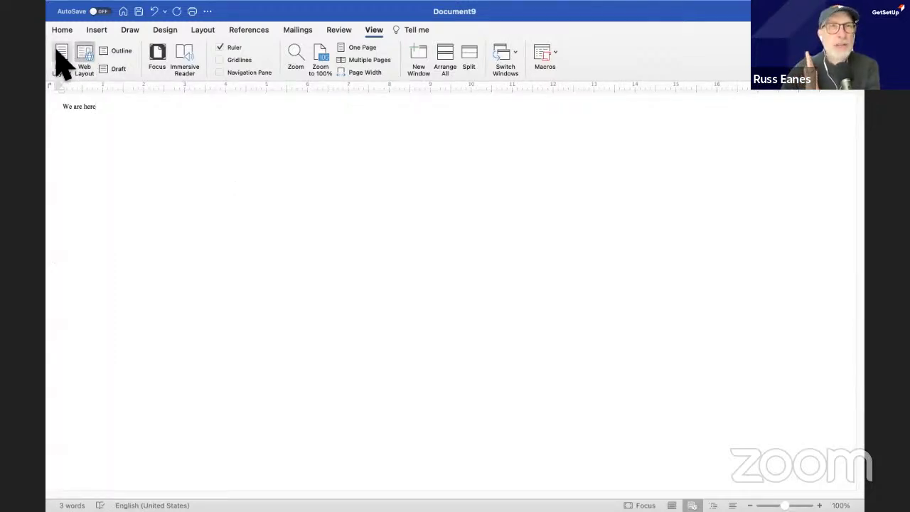
{"action": "left_click", "coordinate": [60, 54]}
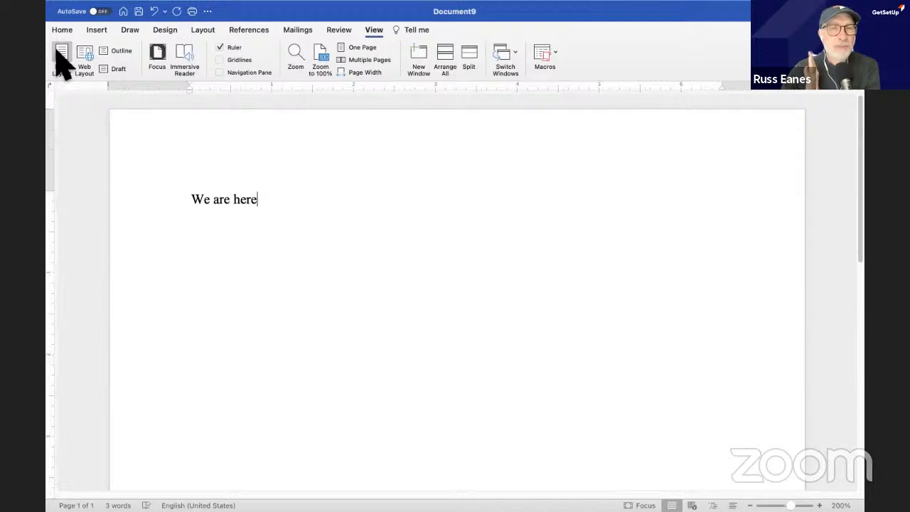
Set the document zoom to 150% and restore it to 200%.
{"action": "left_click", "coordinate": [299, 56]}
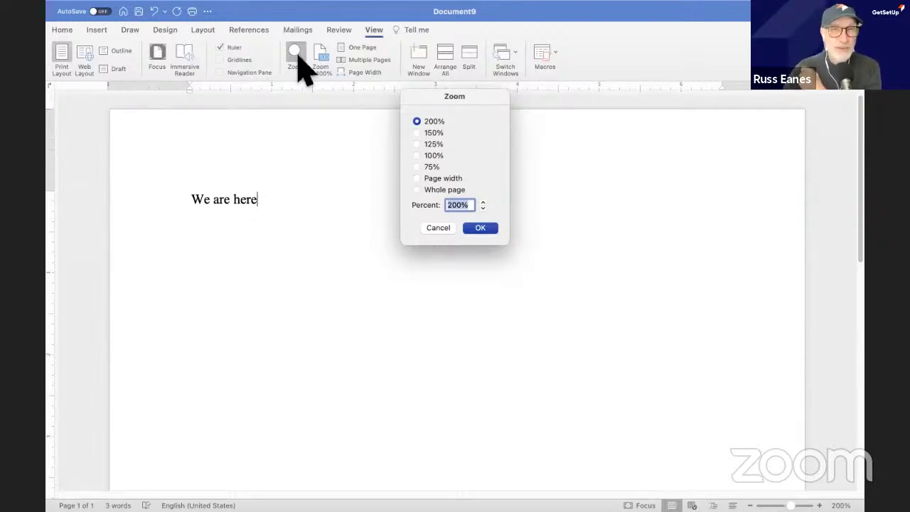
{"action": "left_click", "coordinate": [417, 133]}
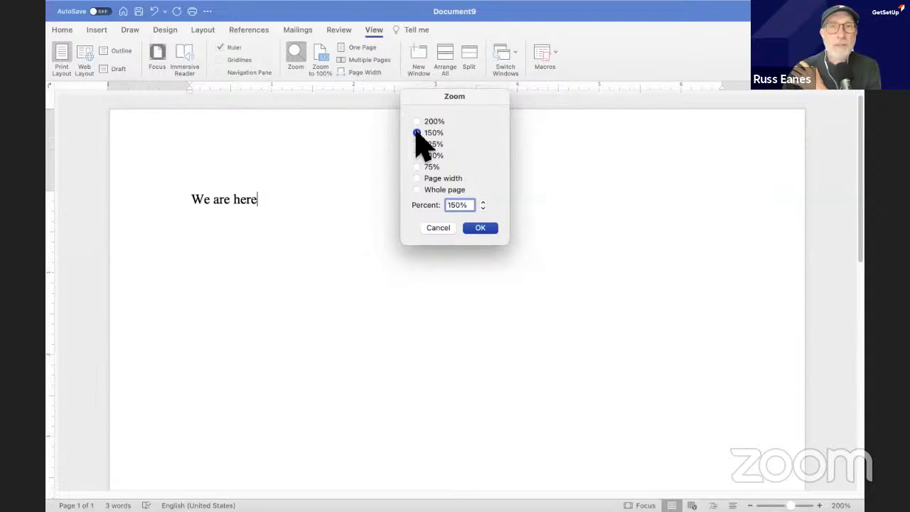
{"action": "left_click", "coordinate": [480, 228]}
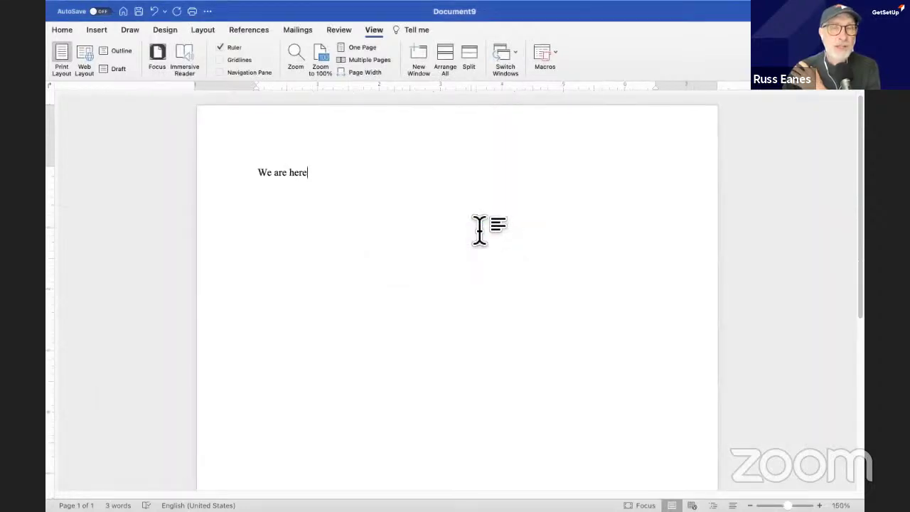
{"action": "left_click", "coordinate": [301, 60]}
{"action": "left_click", "coordinate": [418, 122]}
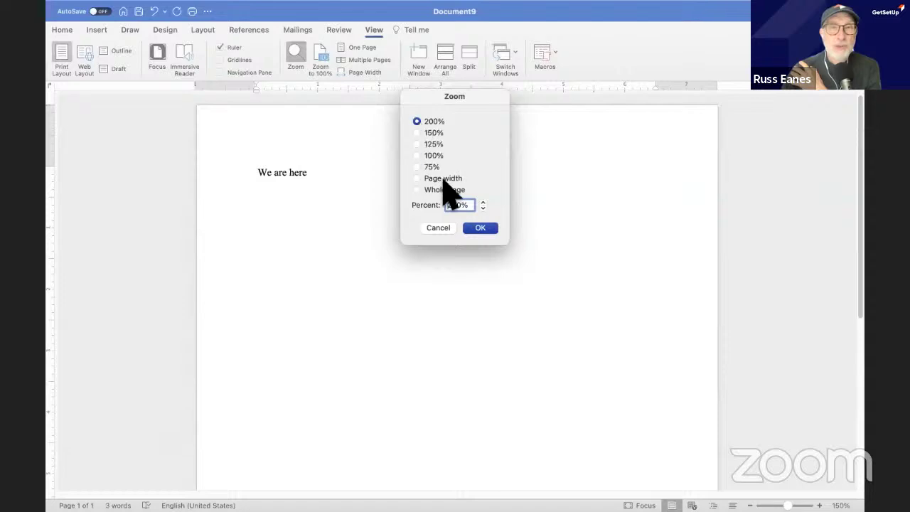
{"action": "left_click", "coordinate": [480, 228]}
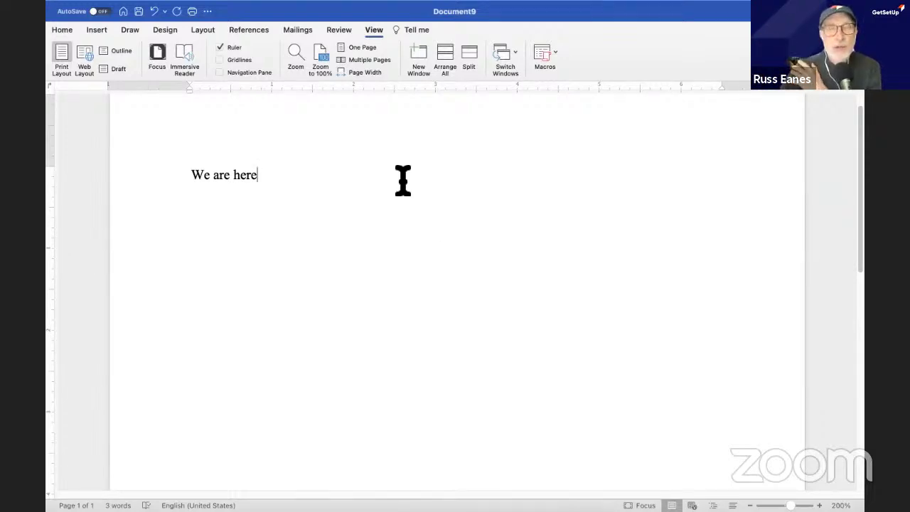
Look over the list of available fonts and close it without choosing one.
{"action": "left_click", "coordinate": [62, 30]}
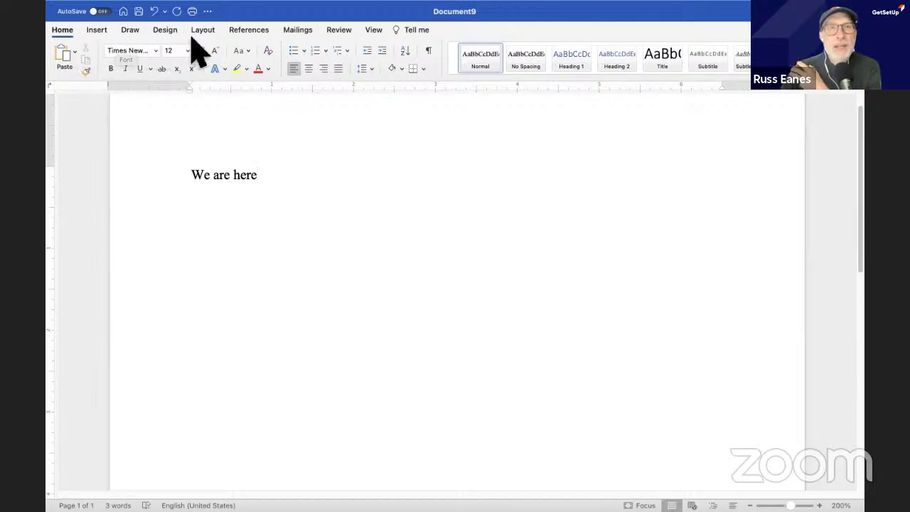
{"action": "left_click", "coordinate": [157, 51]}
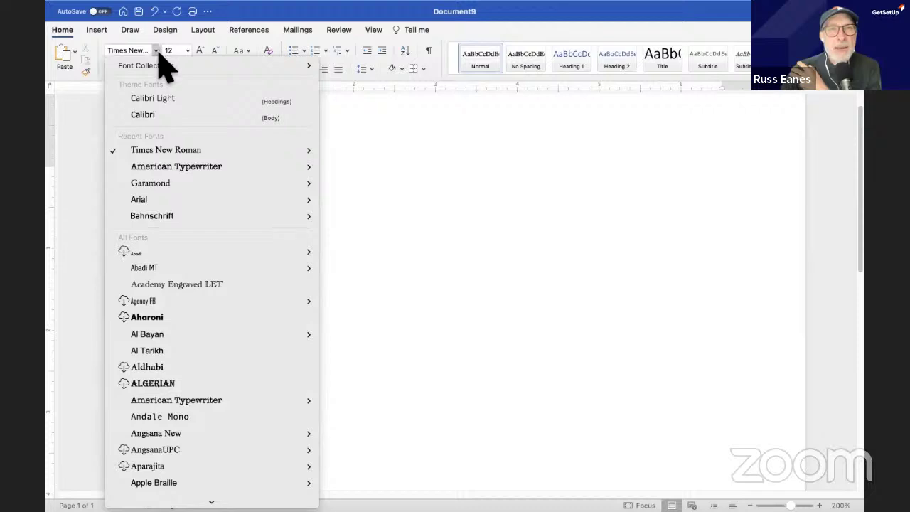
{"action": "mouse_move", "coordinate": [107, 149]}
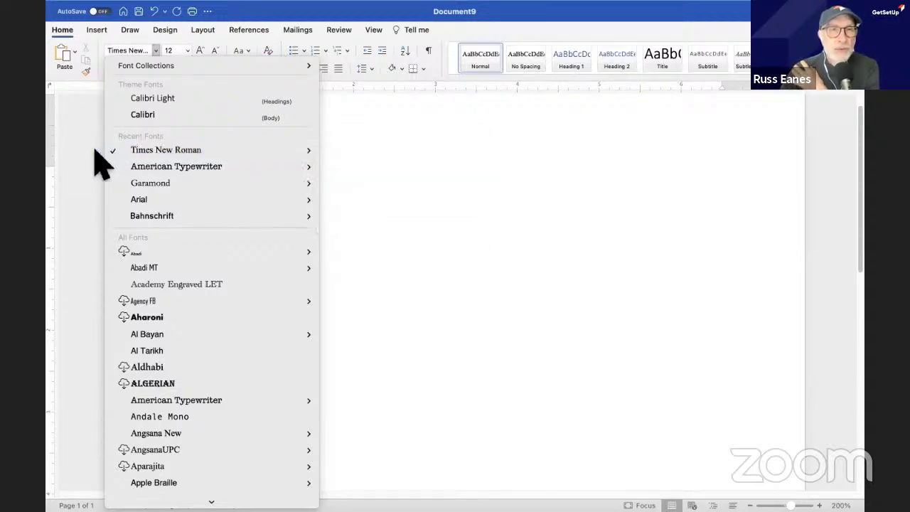
{"action": "left_click", "coordinate": [89, 154]}
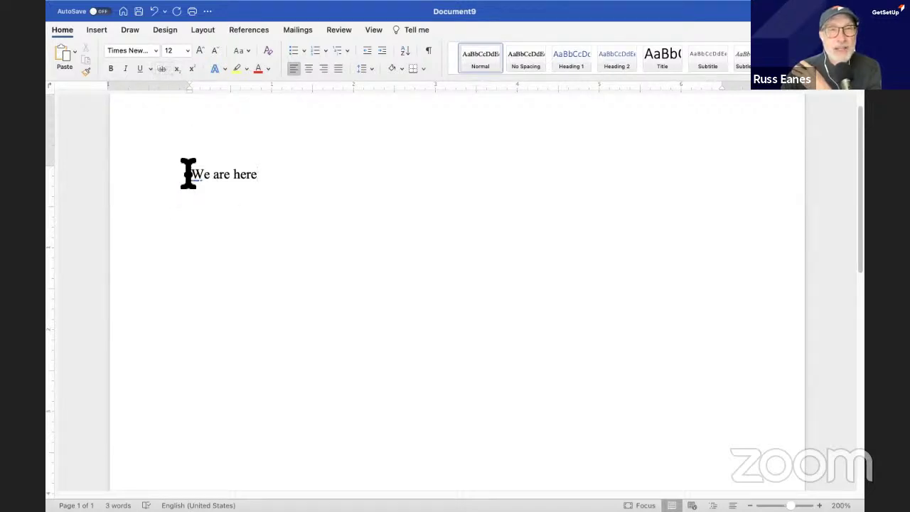
Format the text "We are here" in bold at font size 16.
{"action": "left_click_drag", "start_coordinate": [189, 172], "coordinate": [252, 172]}
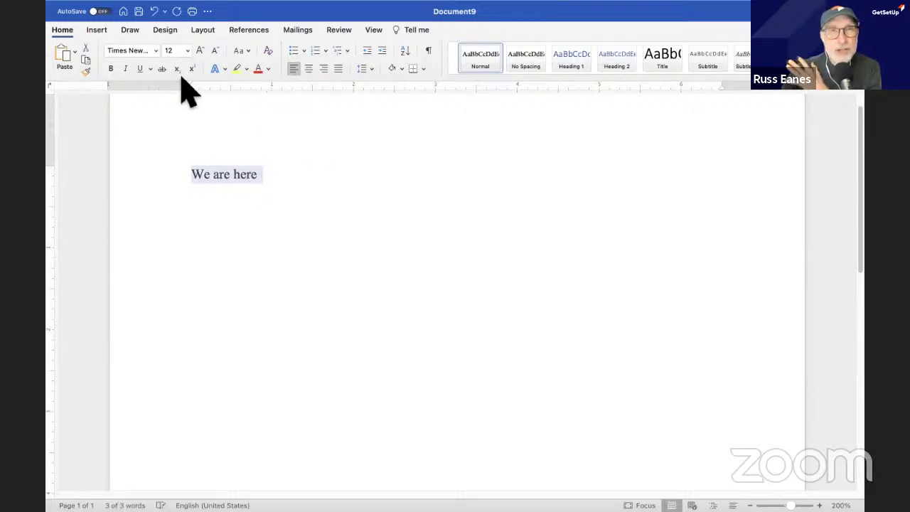
{"action": "left_click", "coordinate": [187, 50]}
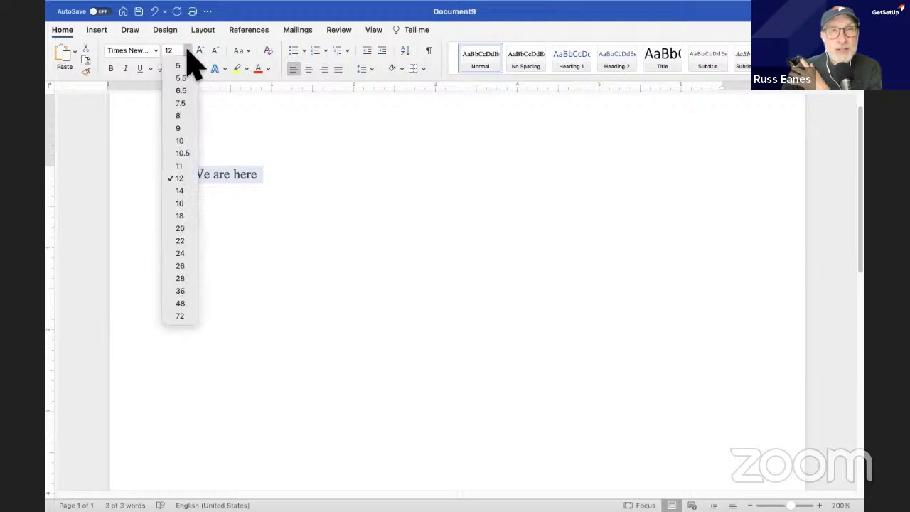
{"action": "left_click", "coordinate": [181, 204]}
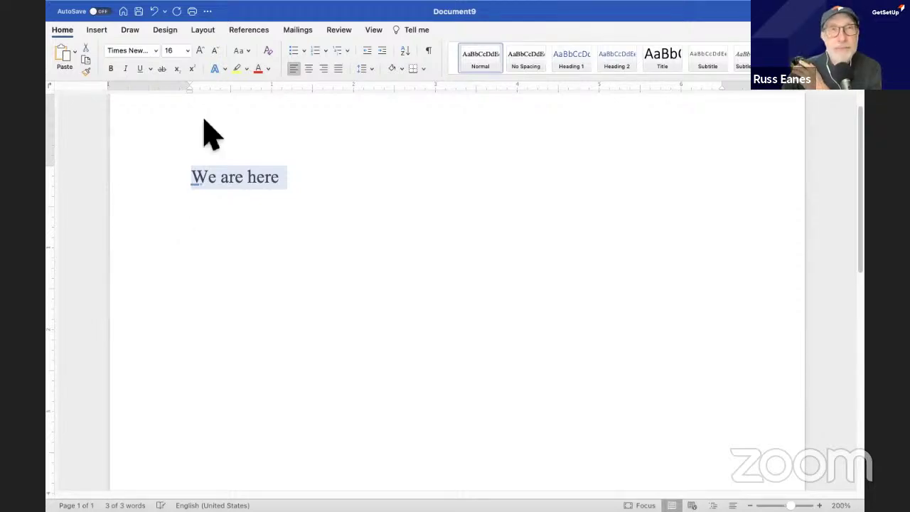
{"action": "left_click", "coordinate": [112, 69]}
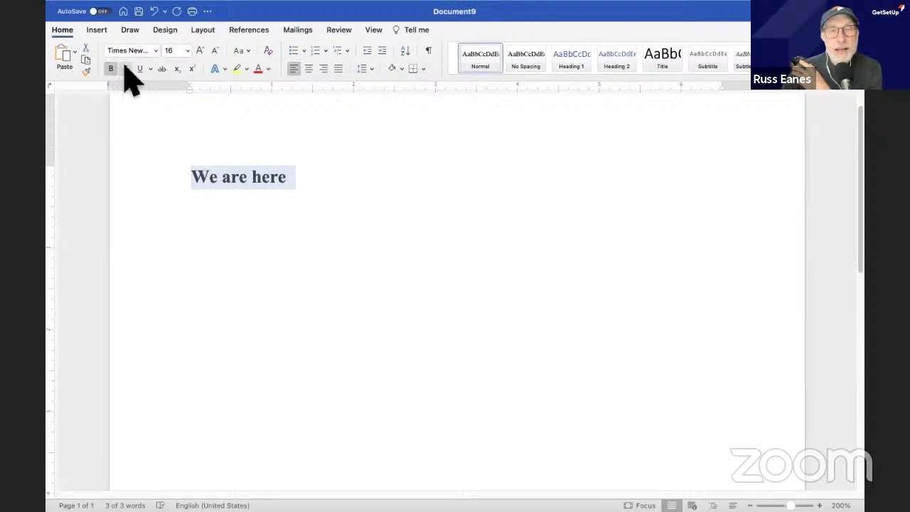
Apply italic and underline to the text "We are here" and remove both again.
{"action": "left_click", "coordinate": [126, 69]}
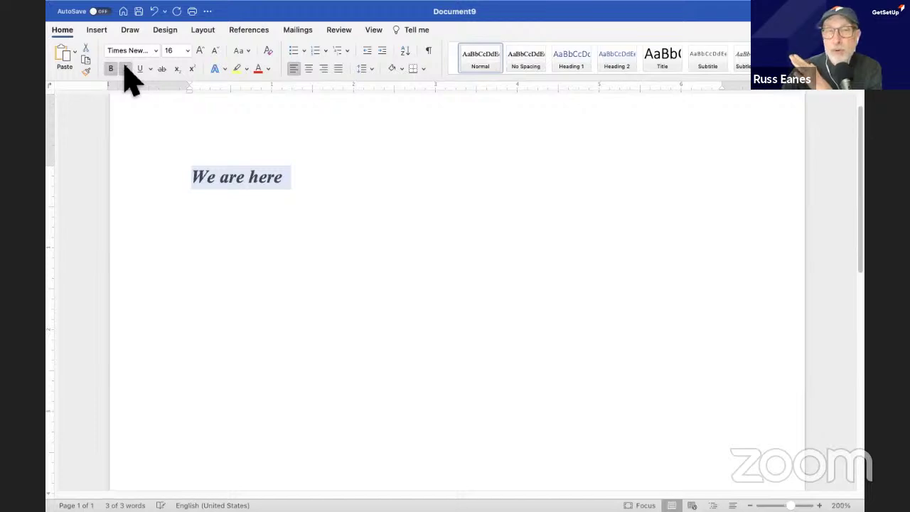
{"action": "left_click", "coordinate": [140, 68]}
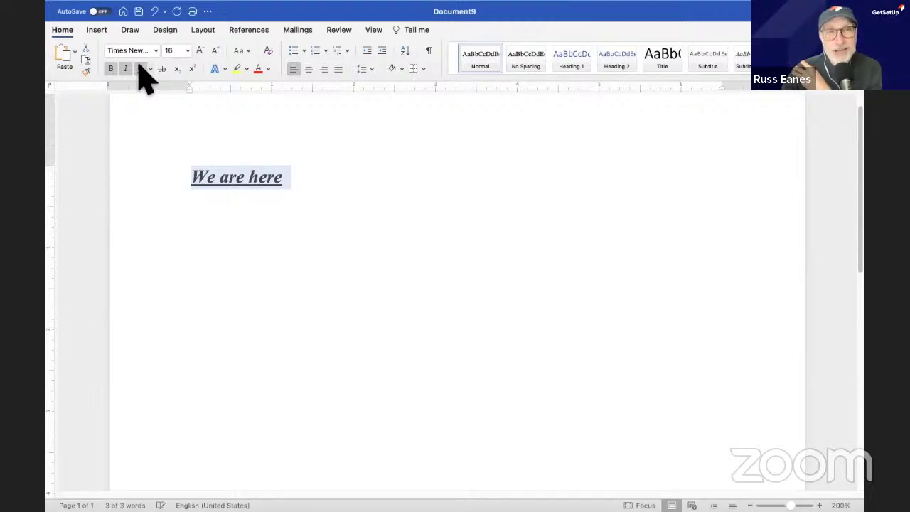
{"action": "left_click", "coordinate": [142, 69]}
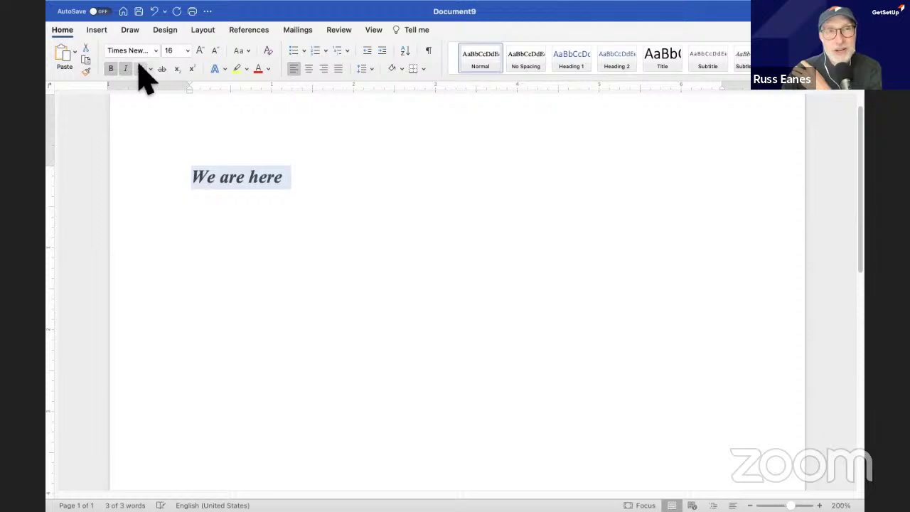
{"action": "left_click", "coordinate": [126, 68]}
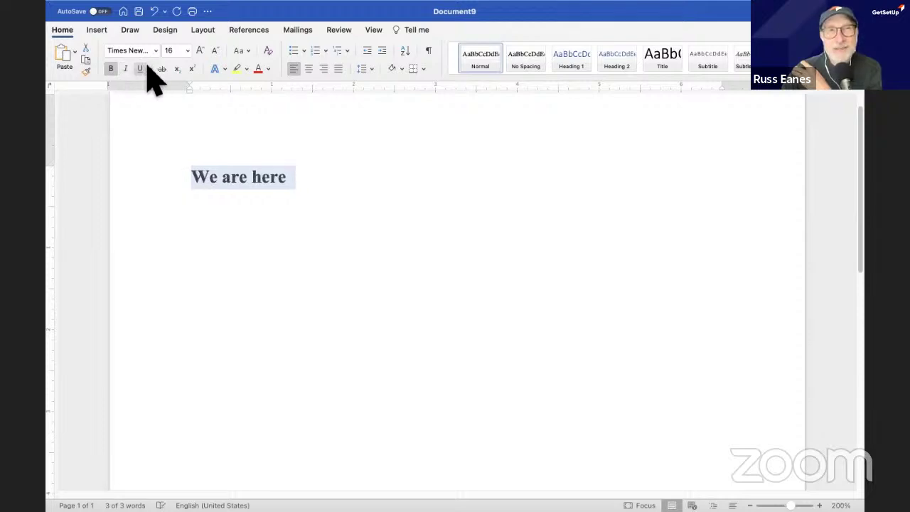
Highlight "We are here" in yellow, then undo, redo and again undo the highlight.
{"action": "left_click", "coordinate": [237, 69]}
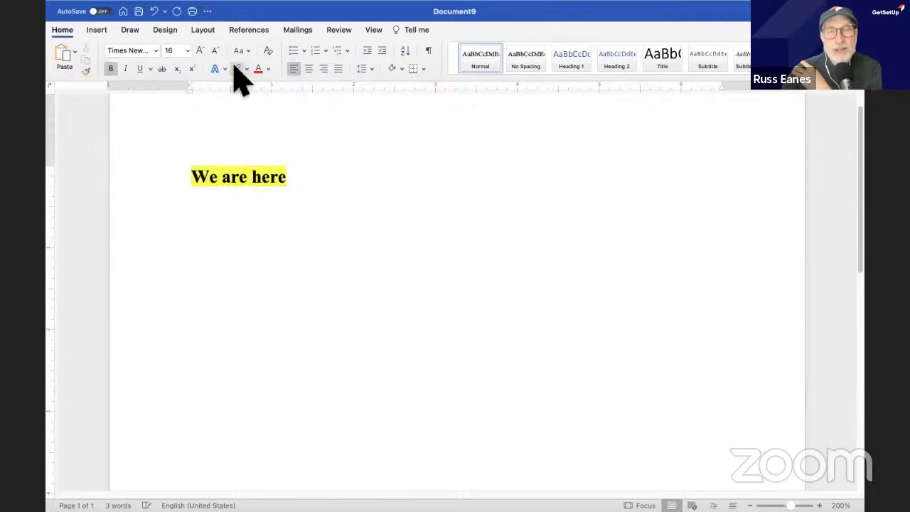
{"action": "left_click", "coordinate": [154, 12]}
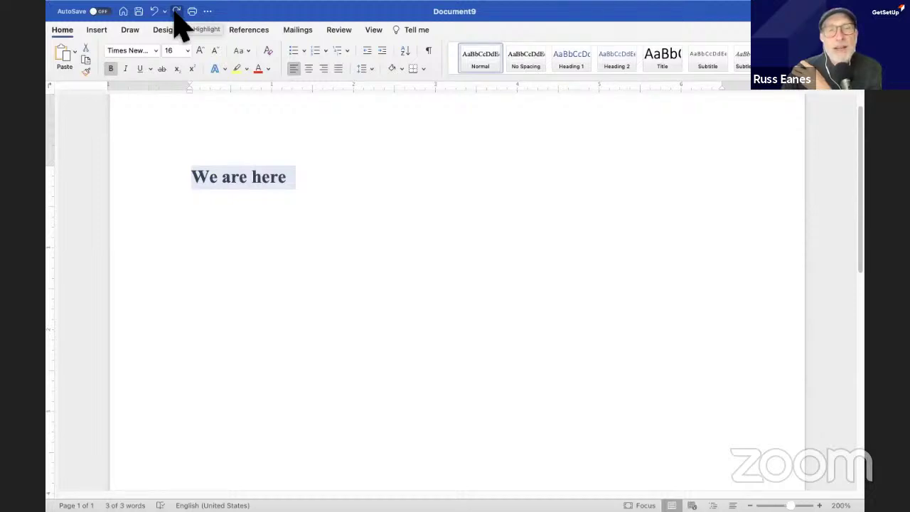
{"action": "left_click", "coordinate": [176, 12]}
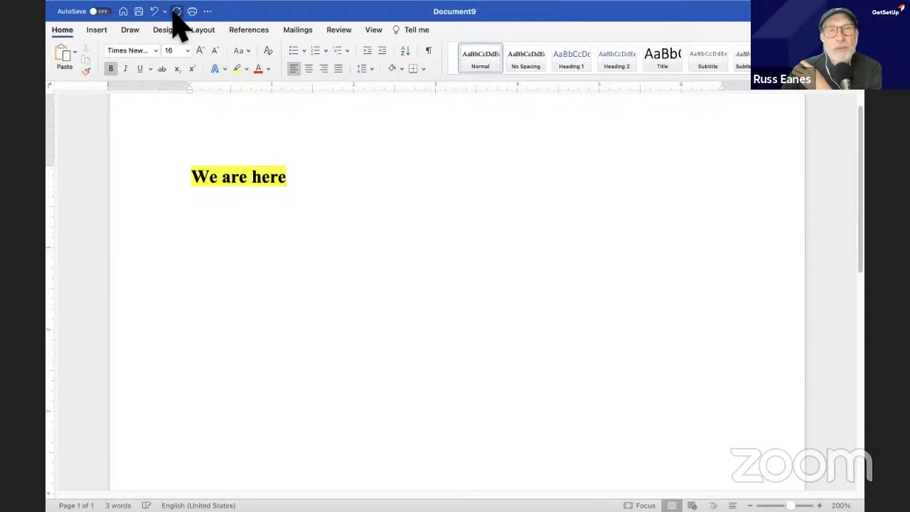
{"action": "left_click", "coordinate": [154, 11]}
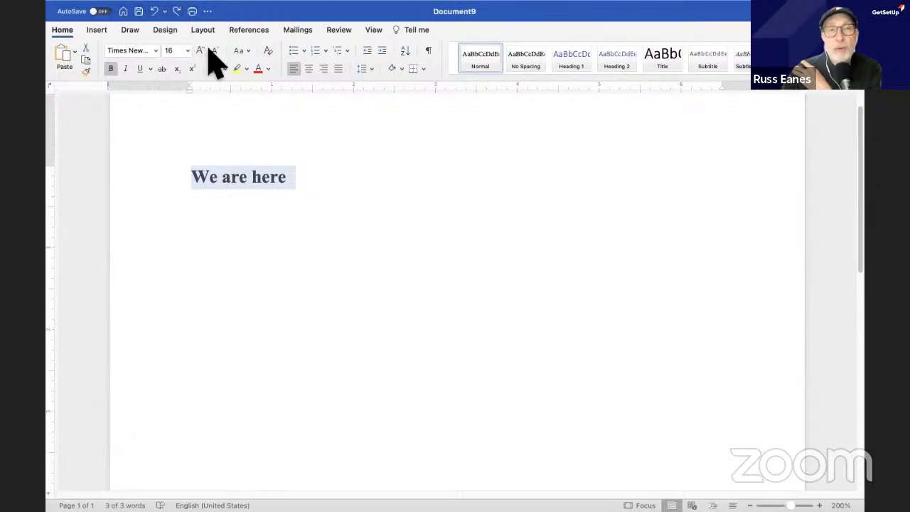
Change the font colour of the text "We are here" to the standard red.
{"action": "left_click", "coordinate": [268, 69]}
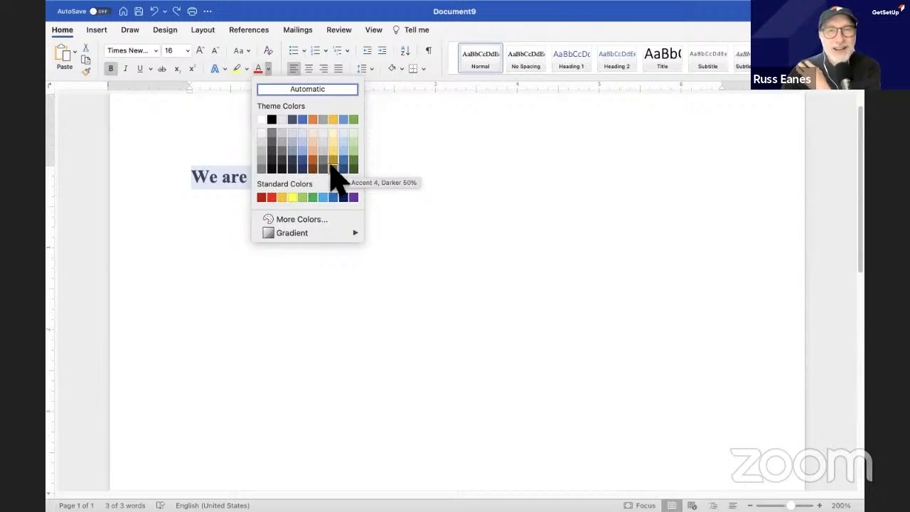
{"action": "left_click", "coordinate": [272, 198]}
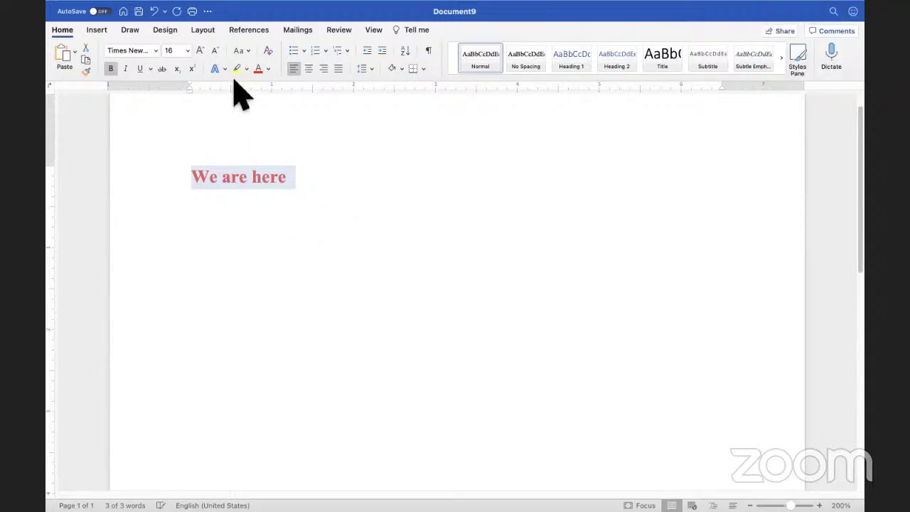
Look at the Save options in Word's preferences and close the preferences window.
{"action": "mouse_move", "coordinate": [142, 2]}
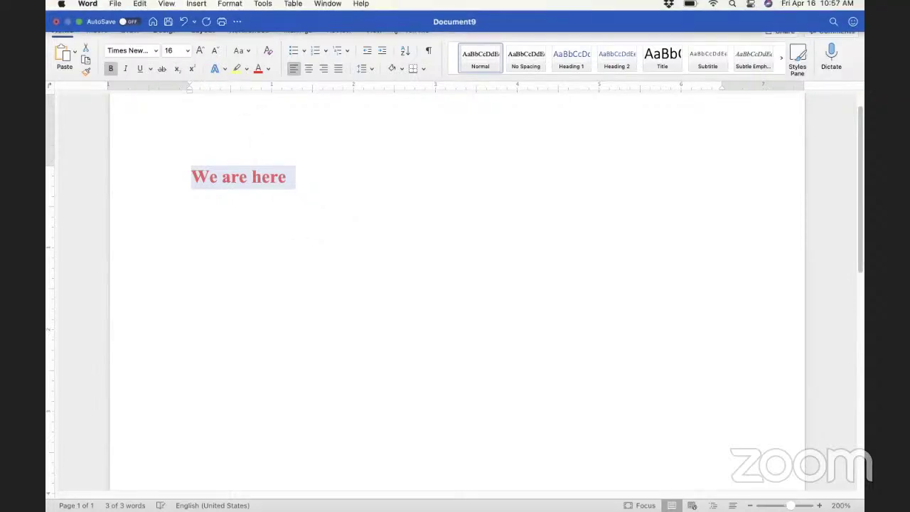
{"action": "left_click", "coordinate": [115, 7]}
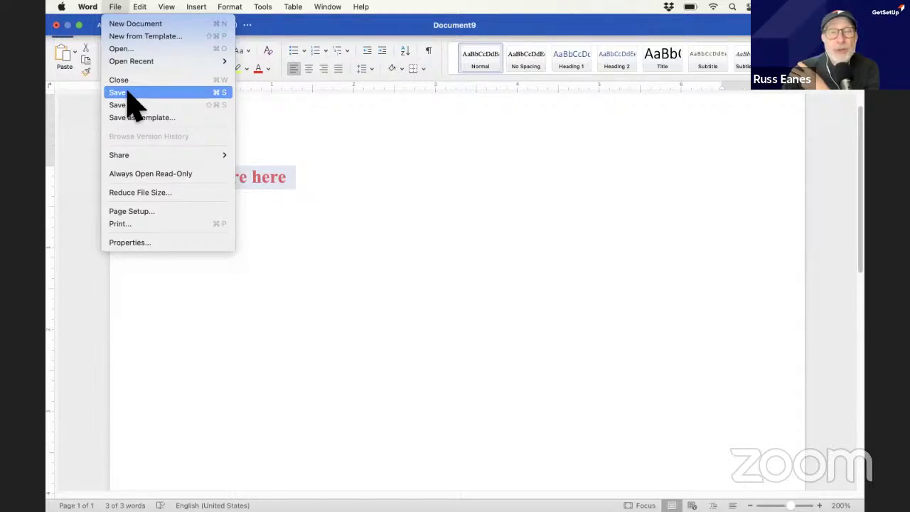
{"action": "mouse_move", "coordinate": [90, 9]}
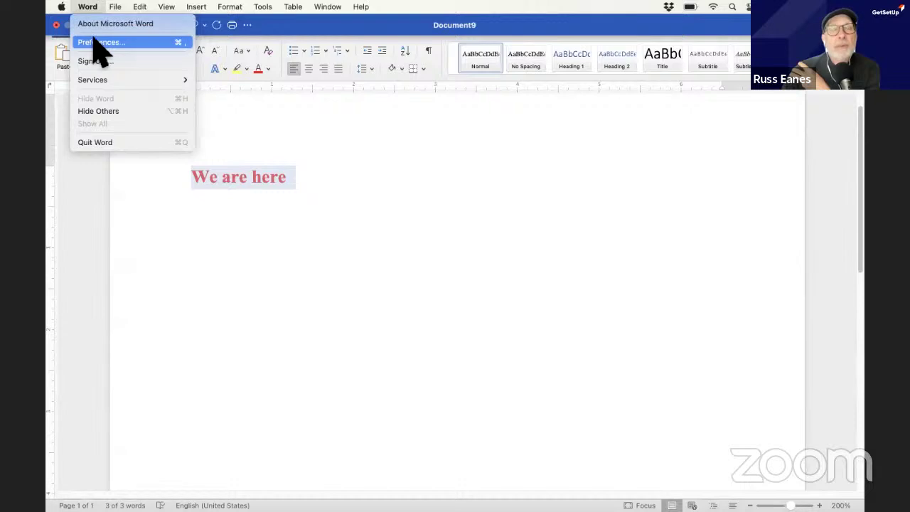
{"action": "left_click", "coordinate": [98, 43]}
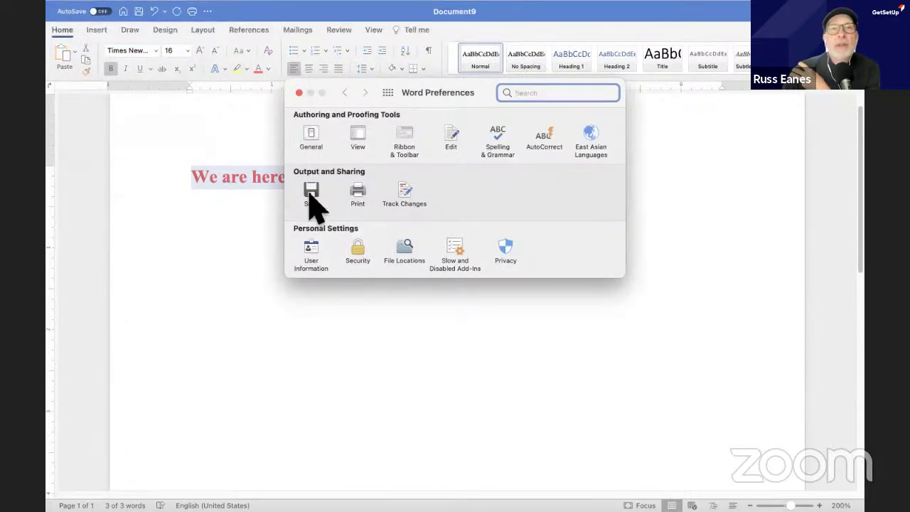
{"action": "left_click", "coordinate": [312, 194]}
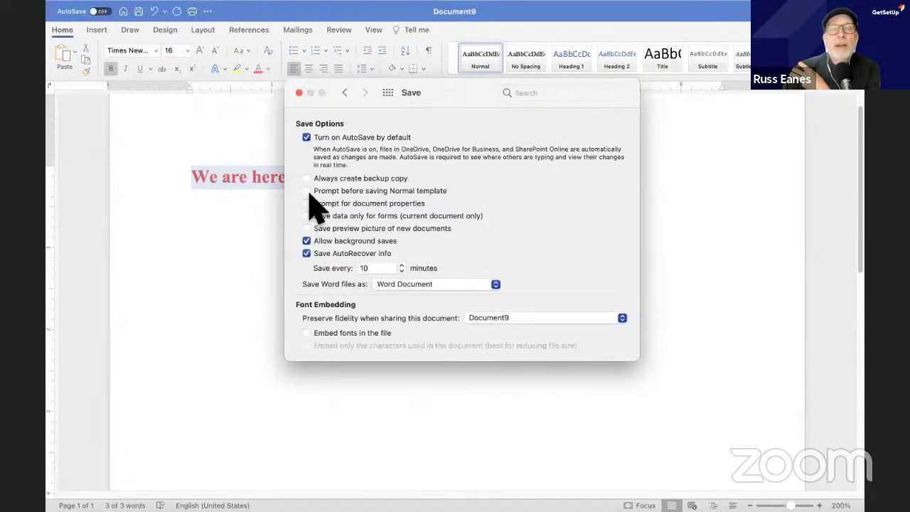
{"action": "left_click", "coordinate": [345, 93]}
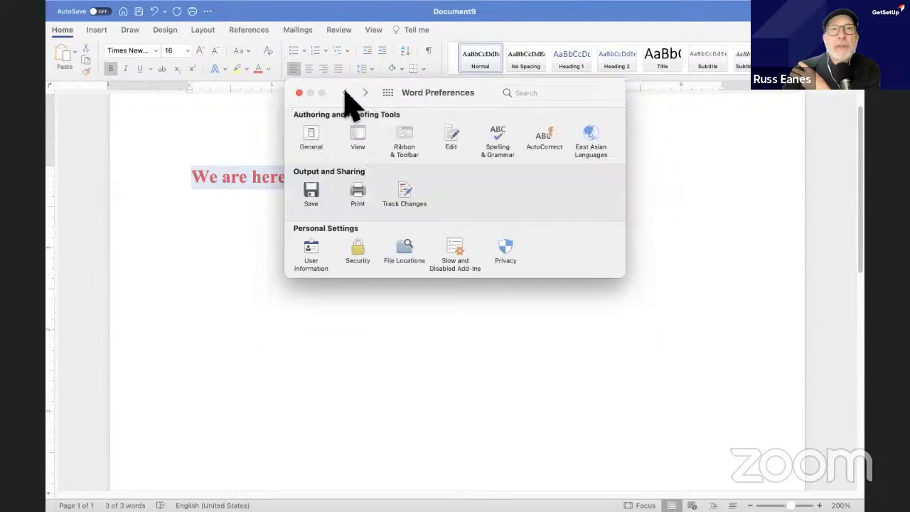
{"action": "left_click", "coordinate": [299, 93]}
Set AutoRecover info to save every 1 minute in Word's Save preferences and close the preferences.
{"action": "left_click", "coordinate": [86, 6]}
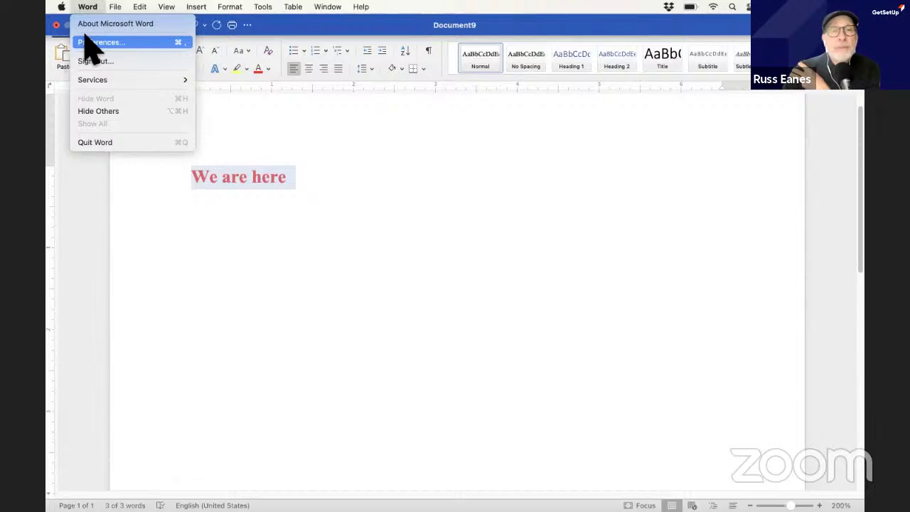
{"action": "left_click", "coordinate": [87, 7]}
{"action": "left_click", "coordinate": [88, 7]}
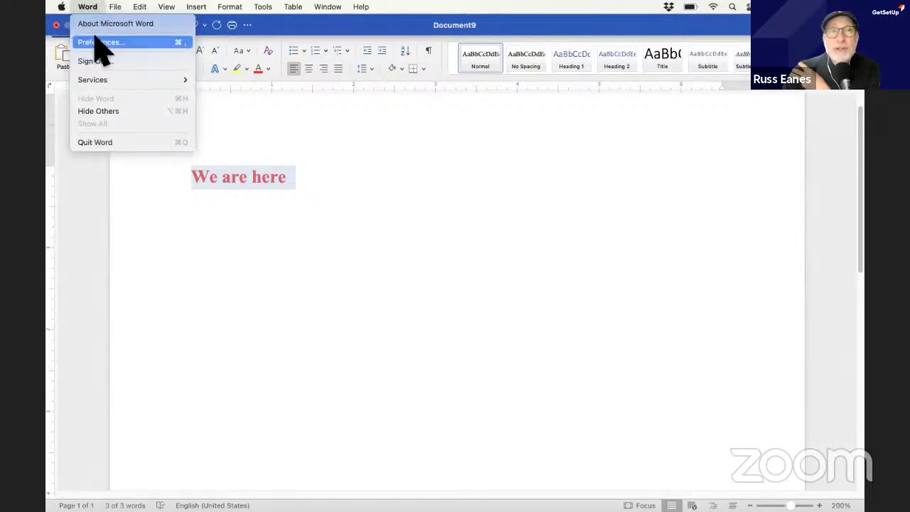
{"action": "left_click", "coordinate": [95, 39]}
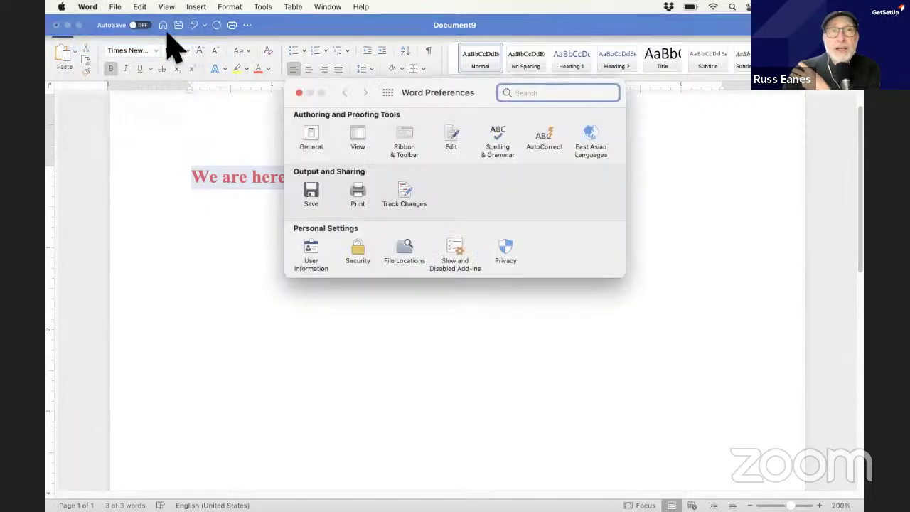
{"action": "left_click", "coordinate": [301, 184]}
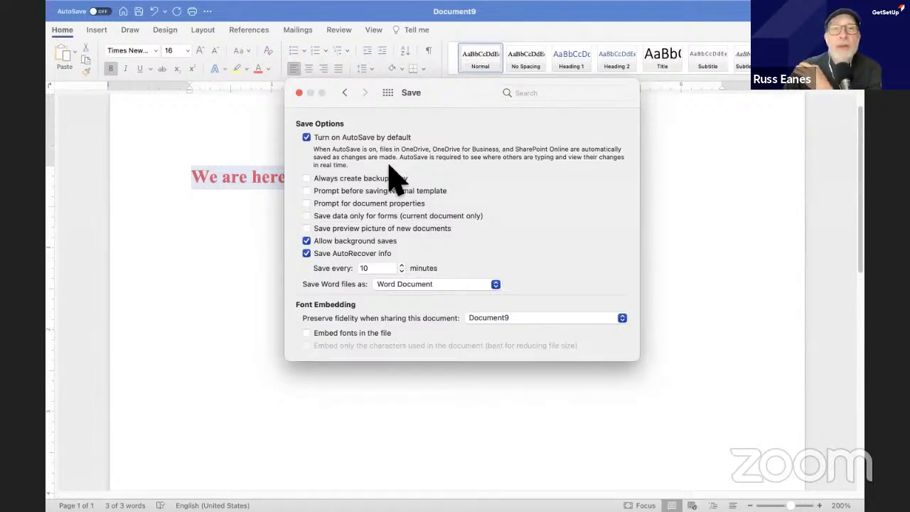
{"action": "left_click", "coordinate": [398, 268]}
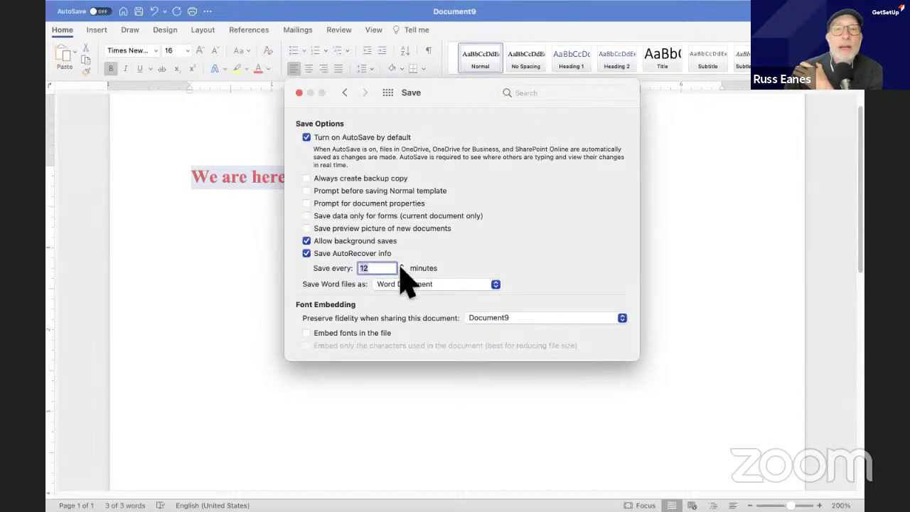
{"action": "key", "text": "BackSpace"}
{"action": "type", "text": "6"}
{"action": "left_click", "coordinate": [401, 271]}
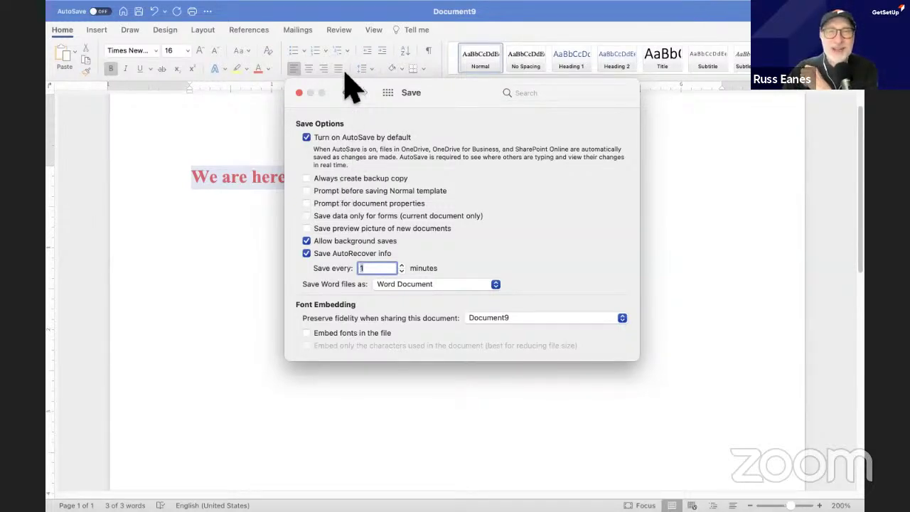
{"action": "left_click", "coordinate": [299, 93]}
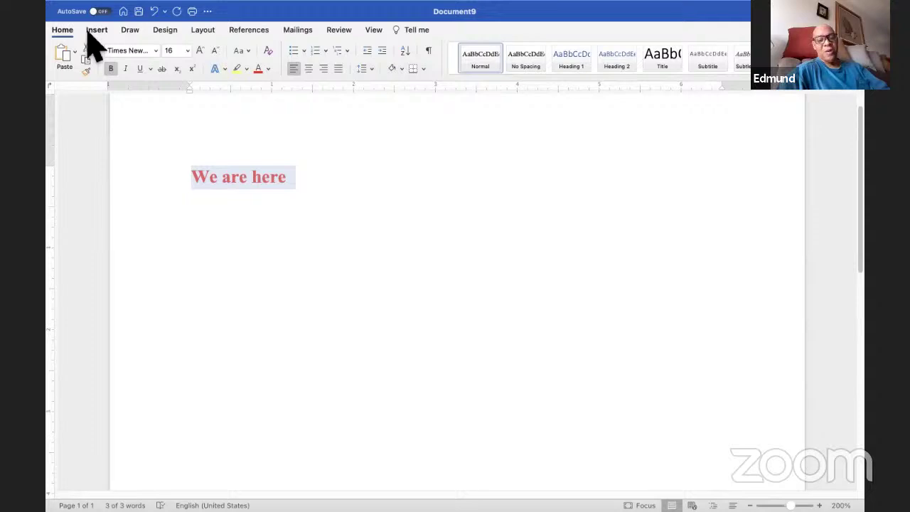
Look through the available fonts and change the text "We are here" to Helvetica.
{"action": "left_click", "coordinate": [155, 51]}
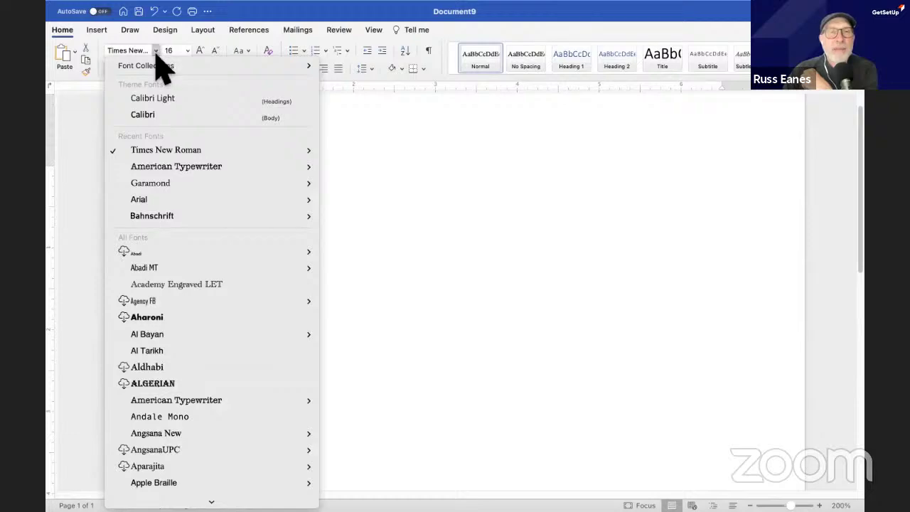
{"action": "scroll", "coordinate": [195, 309], "scroll_direction": "down", "scroll_amount": 10}
{"action": "scroll", "coordinate": [196, 310], "scroll_direction": "down", "scroll_amount": 20}
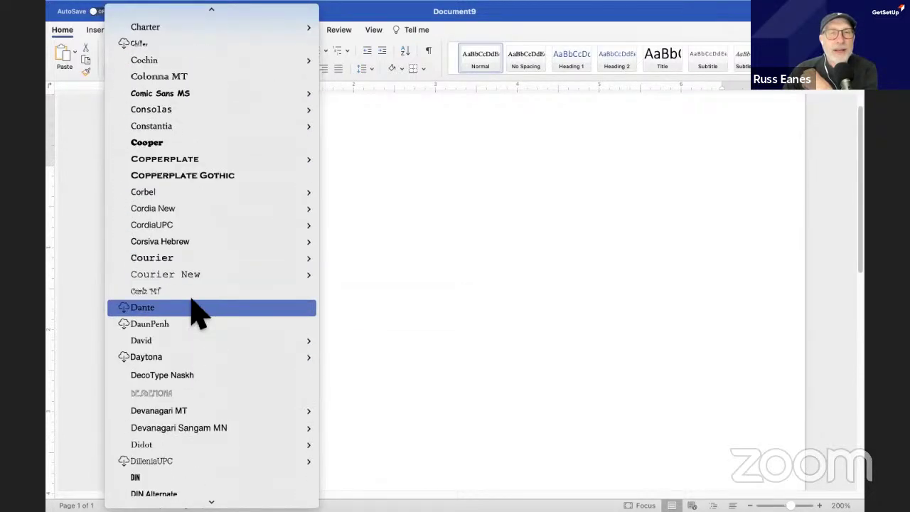
{"action": "scroll", "coordinate": [192, 302], "scroll_direction": "down", "scroll_amount": 20}
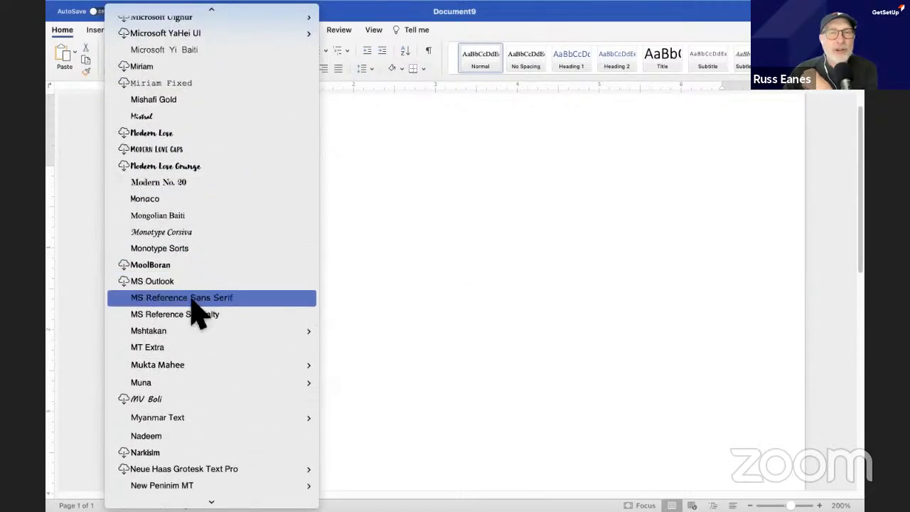
{"action": "scroll", "coordinate": [192, 302], "scroll_direction": "down", "scroll_amount": 12}
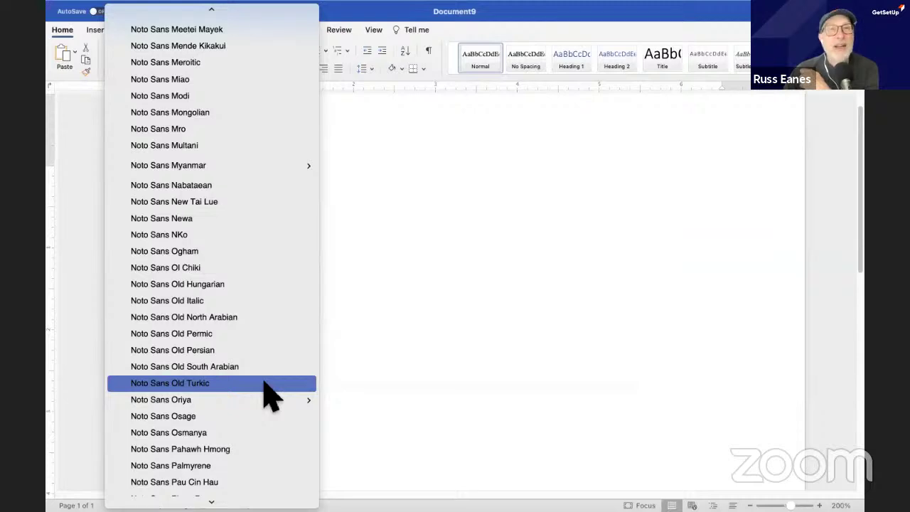
{"action": "scroll", "coordinate": [270, 397], "scroll_direction": "up", "scroll_amount": 15}
{"action": "scroll", "coordinate": [263, 395], "scroll_direction": "up", "scroll_amount": 20}
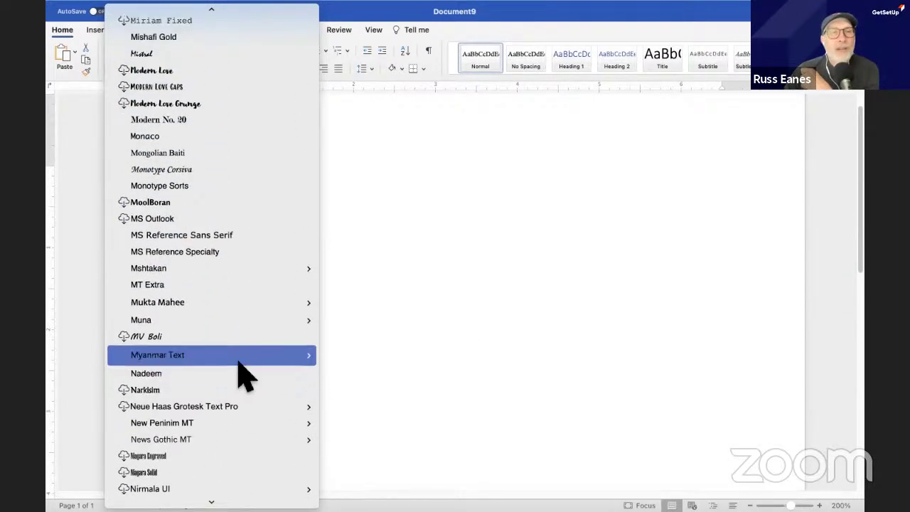
{"action": "mouse_move", "coordinate": [239, 360]}
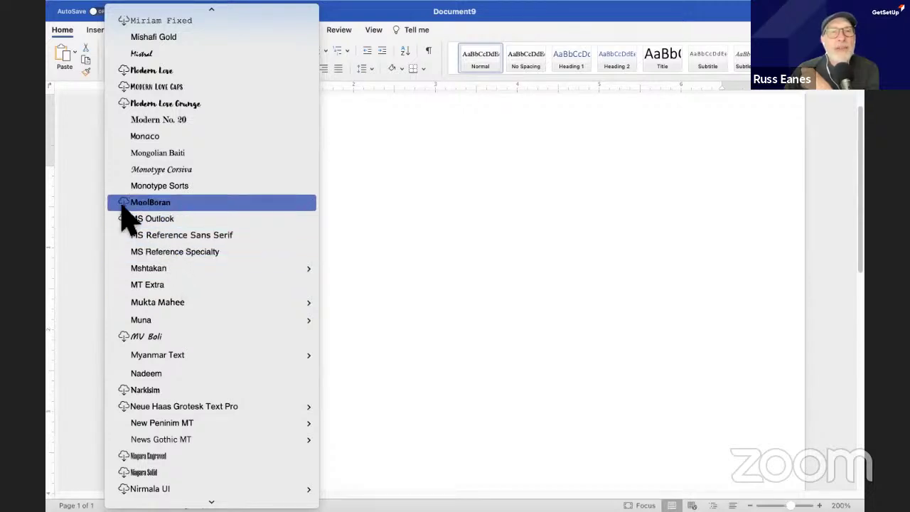
{"action": "mouse_move", "coordinate": [142, 275]}
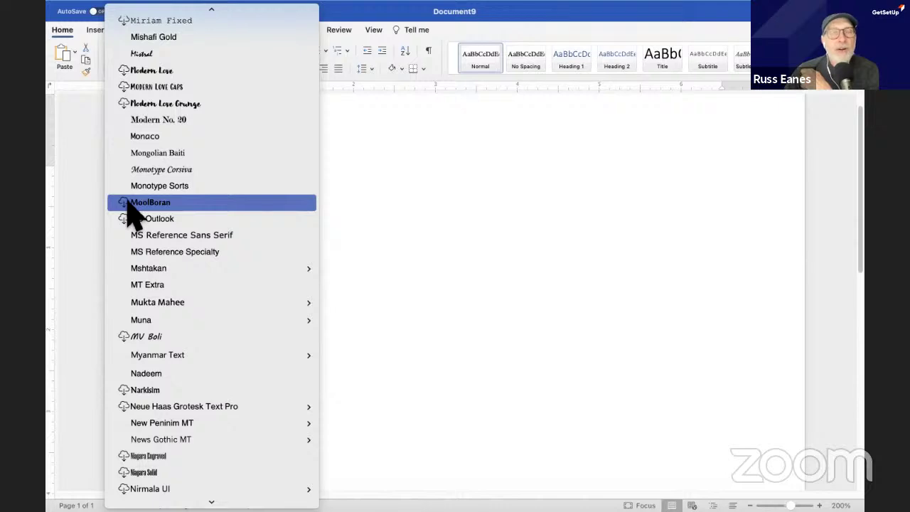
{"action": "scroll", "coordinate": [130, 213], "scroll_direction": "up", "scroll_amount": 2}
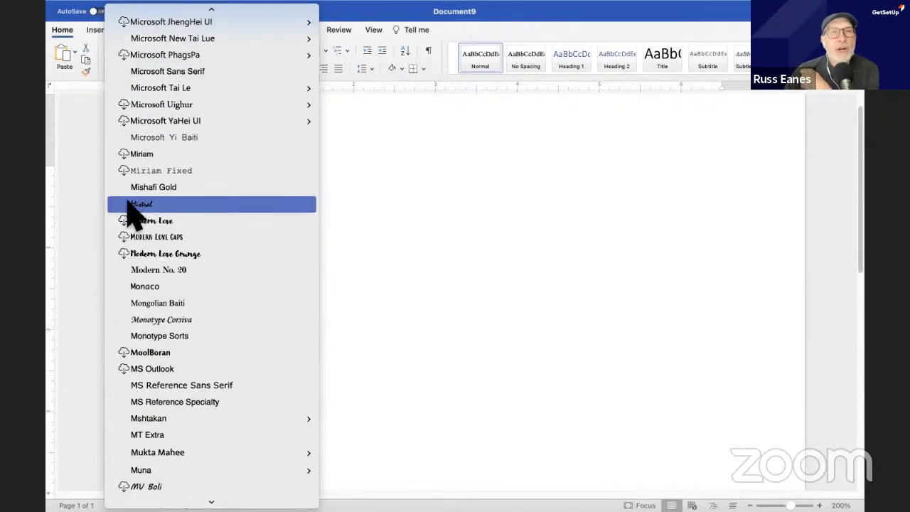
{"action": "scroll", "coordinate": [130, 213], "scroll_direction": "up", "scroll_amount": 10}
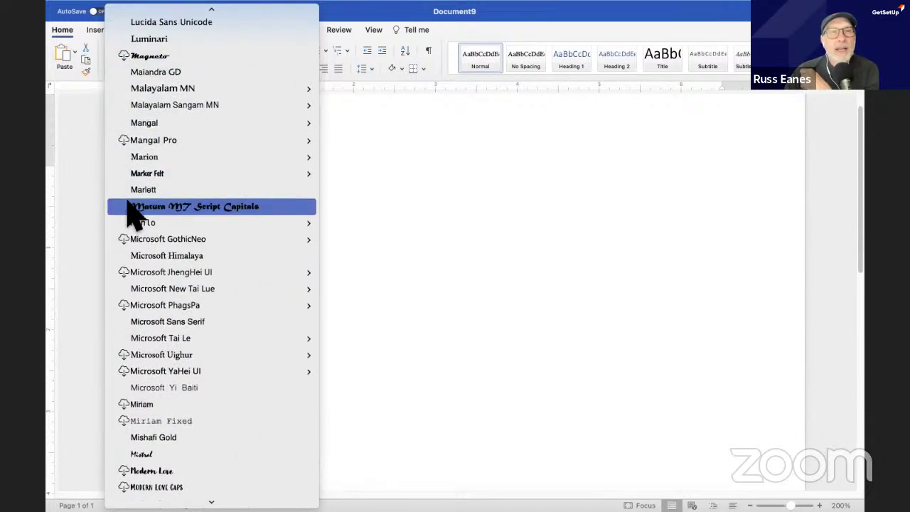
{"action": "scroll", "coordinate": [131, 213], "scroll_direction": "up", "scroll_amount": 15}
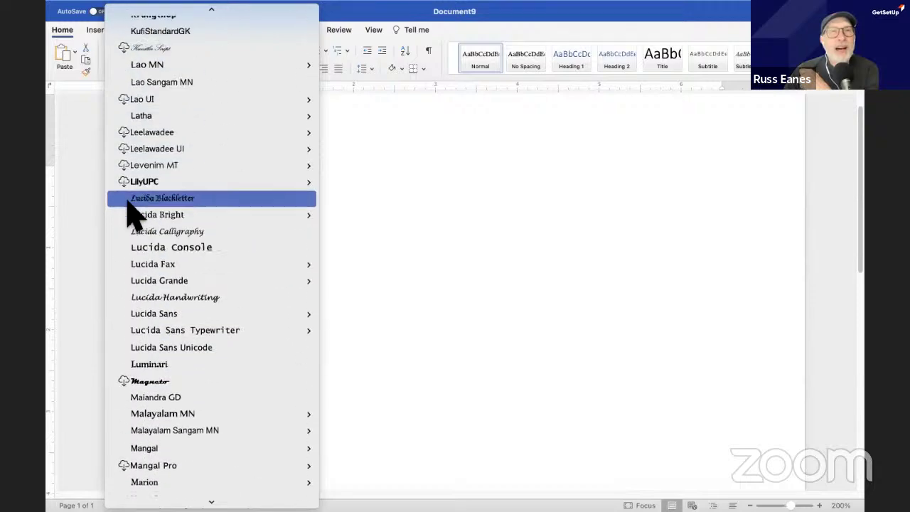
{"action": "scroll", "coordinate": [130, 214], "scroll_direction": "up", "scroll_amount": 15}
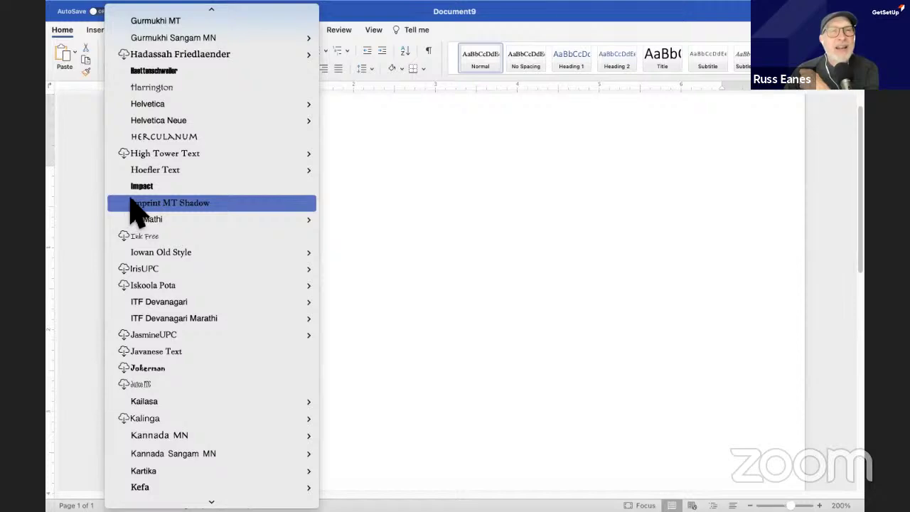
{"action": "mouse_move", "coordinate": [136, 107]}
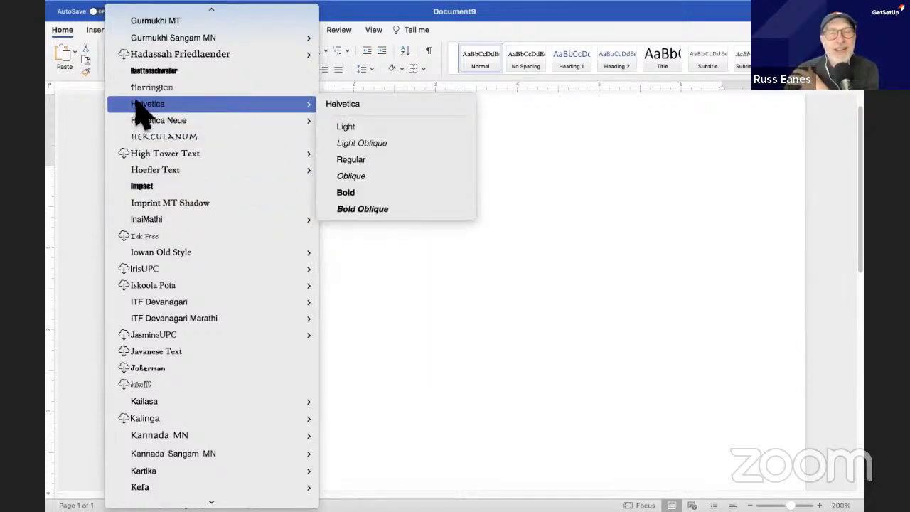
{"action": "left_click", "coordinate": [356, 107]}
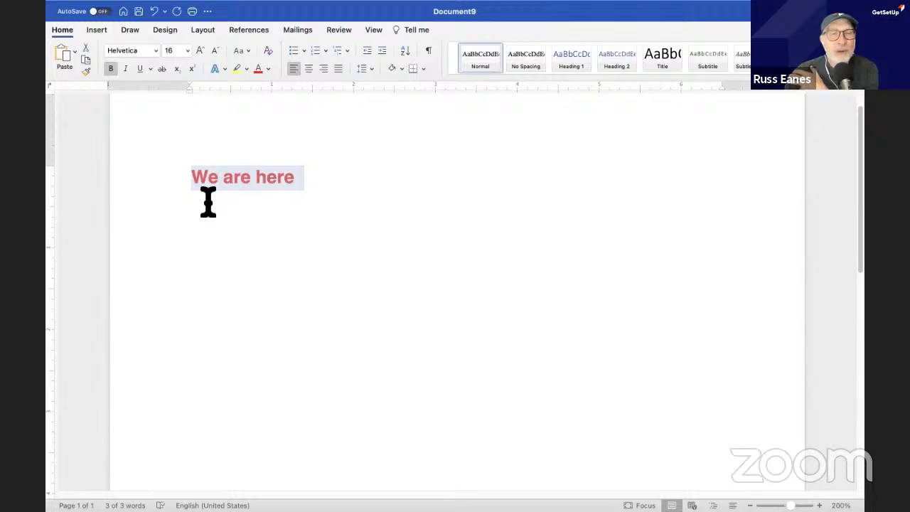
Set the font colour of "We are here" to Automatic and deselect the text.
{"action": "left_click", "coordinate": [268, 69]}
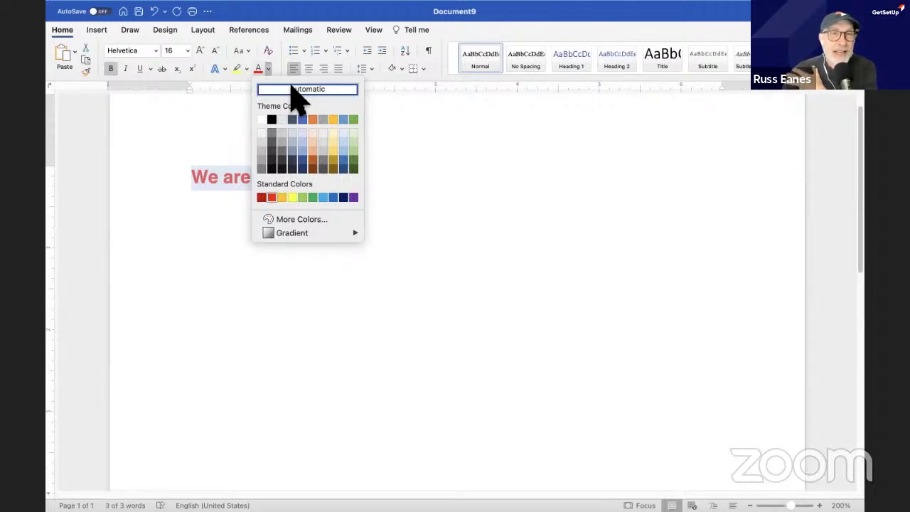
{"action": "left_click", "coordinate": [292, 89]}
{"action": "left_click", "coordinate": [319, 184]}
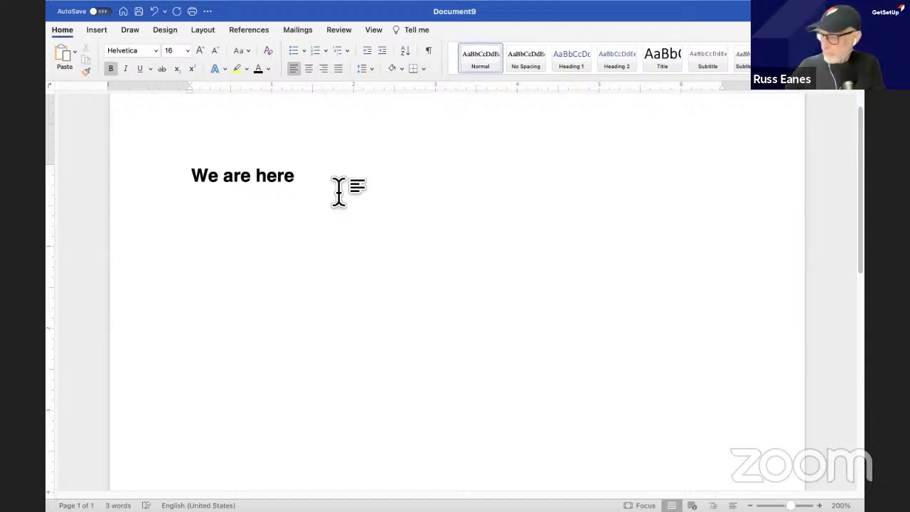
Add the line "It's Friday morning and we are in a class." below "We are here" at font size 12.
{"action": "key", "text": "Return"}
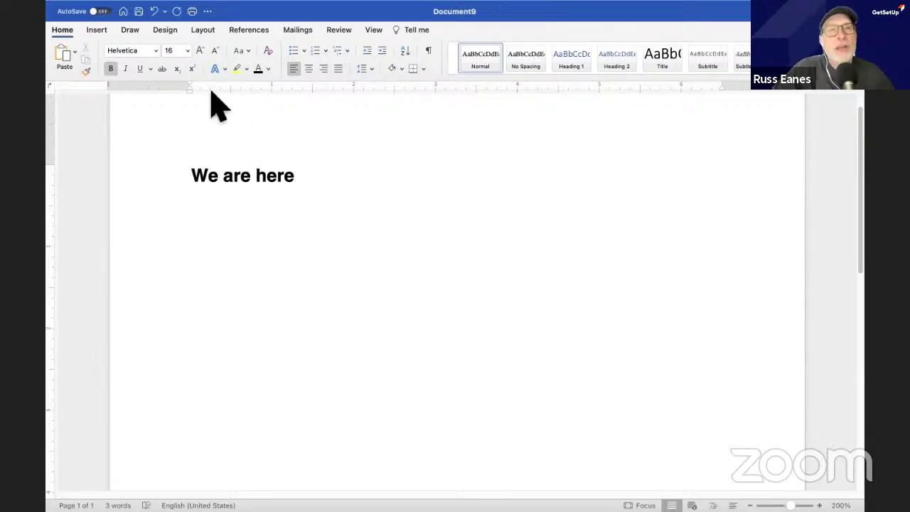
{"action": "left_click", "coordinate": [188, 51]}
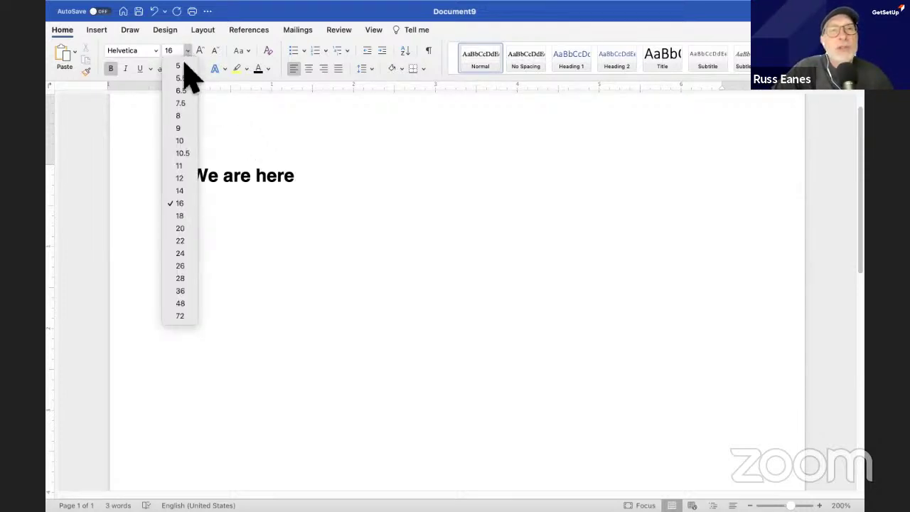
{"action": "left_click", "coordinate": [178, 178]}
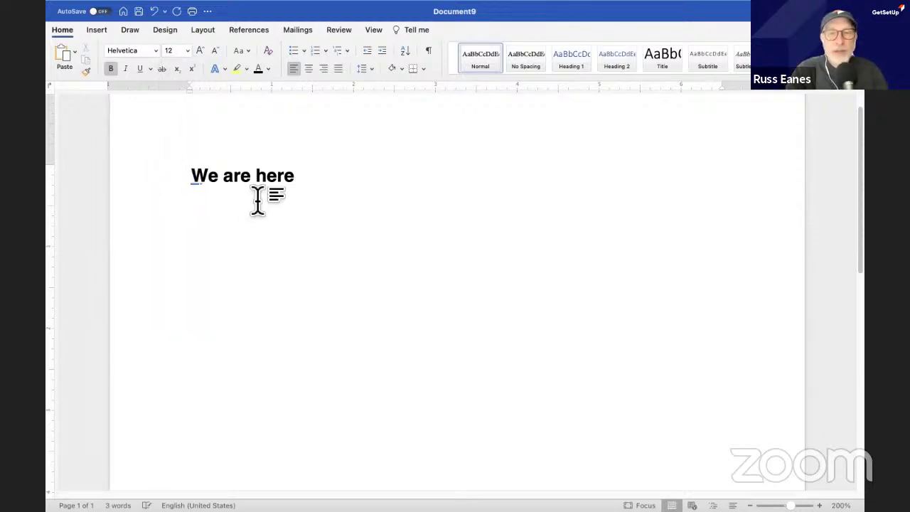
{"action": "type", "text": "It's frida"}
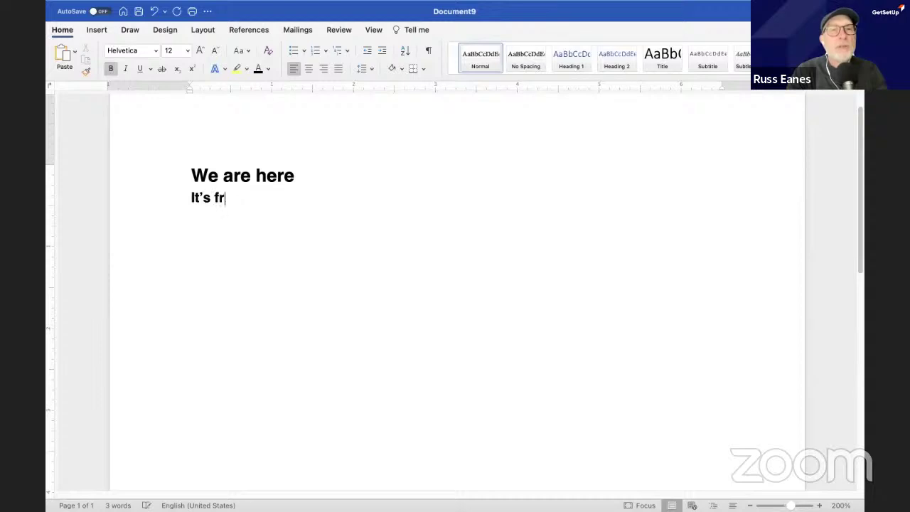
{"action": "type", "text": "y morning and"}
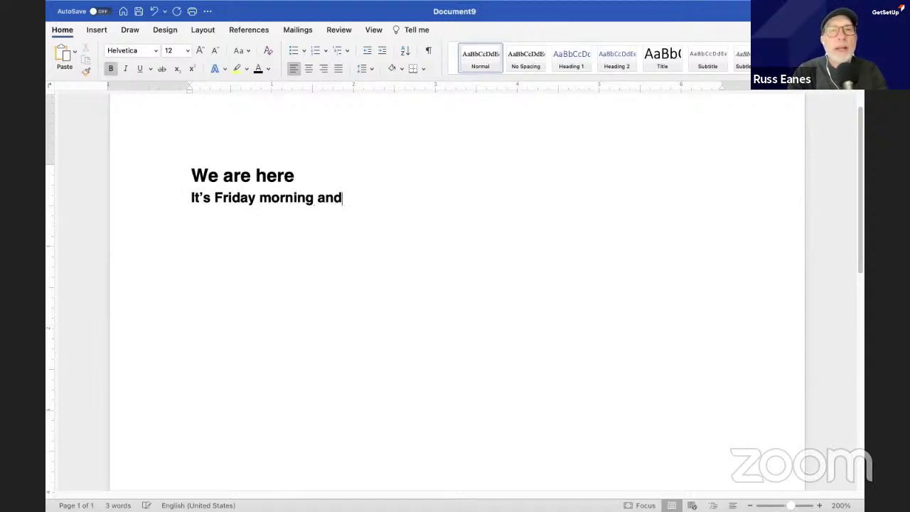
{"action": "type", "text": " we are in a "}
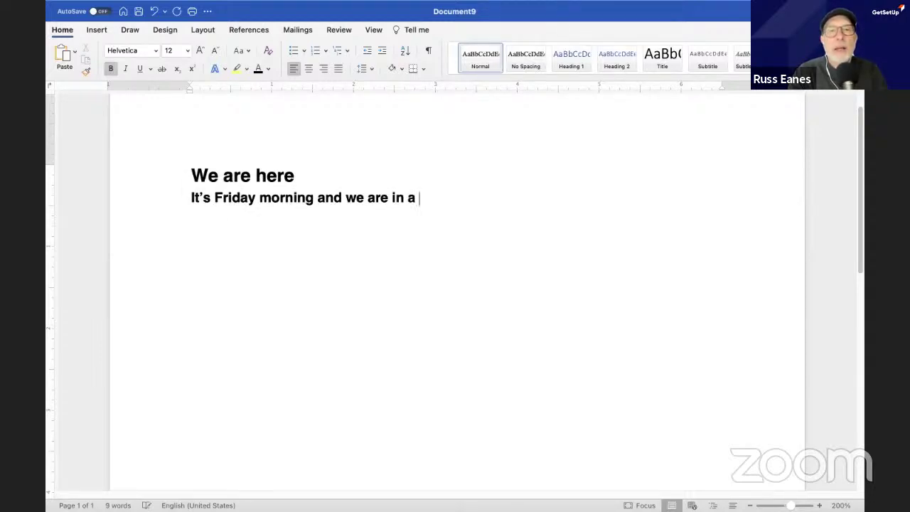
{"action": "type", "text": "class. "}
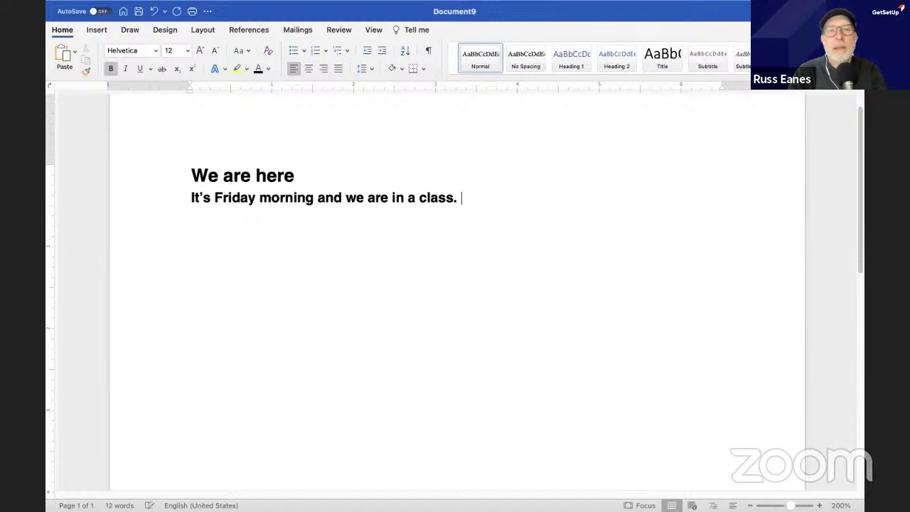
Append "This is a Word class." to the line below "We are here" and remove the bold from that whole line.
{"action": "type", "text": "This is a Wor"}
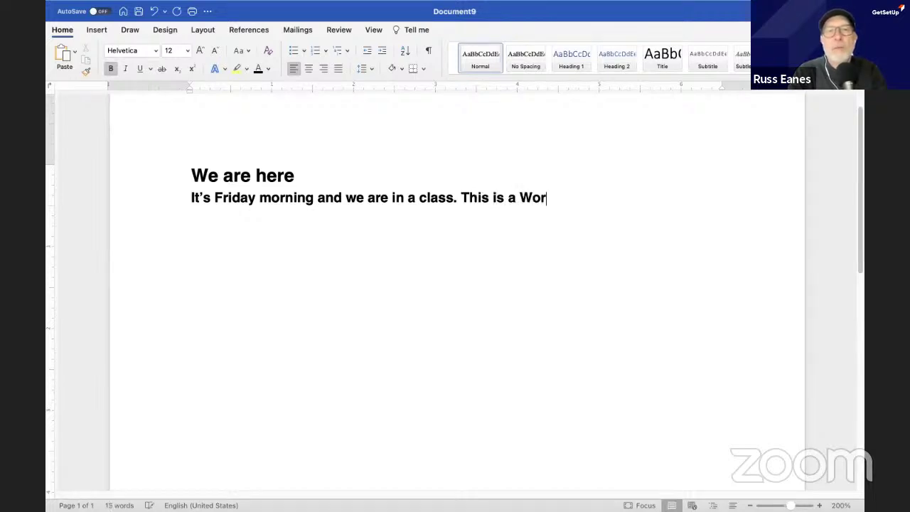
{"action": "type", "text": "d class."}
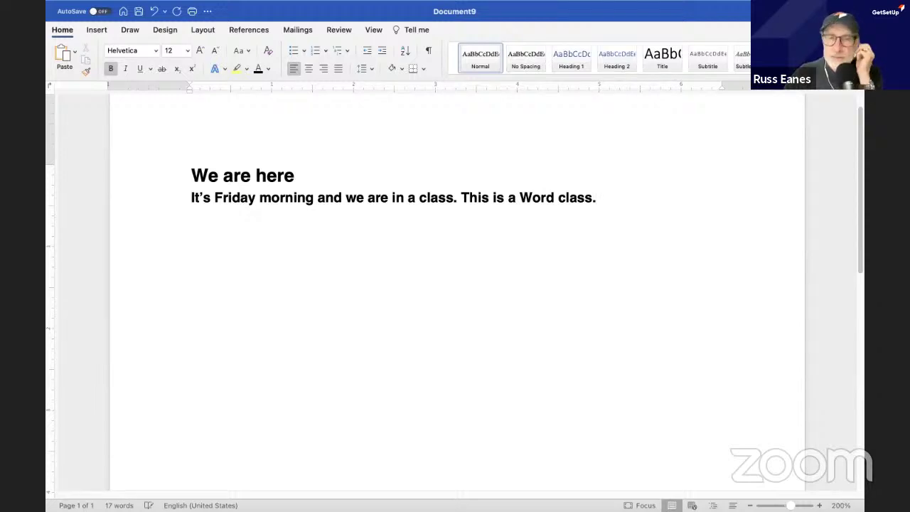
{"action": "left_click", "coordinate": [147, 206]}
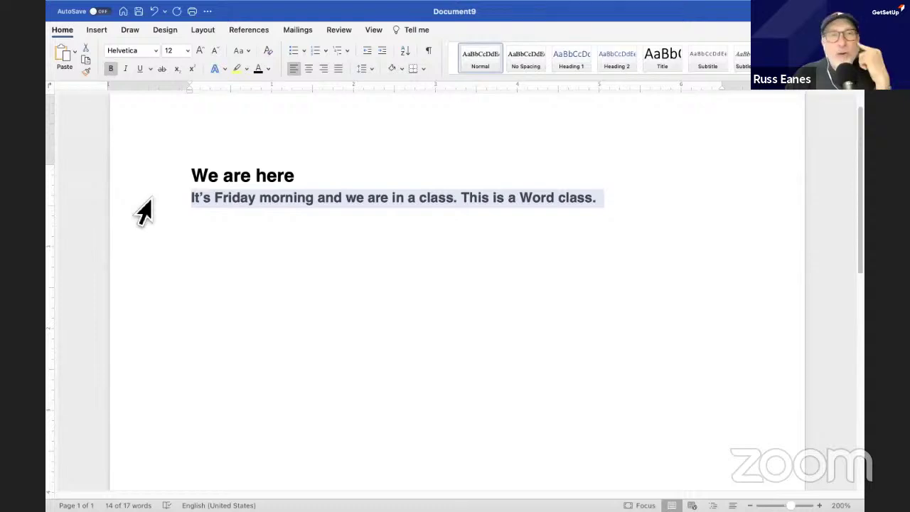
{"action": "left_click", "coordinate": [112, 68]}
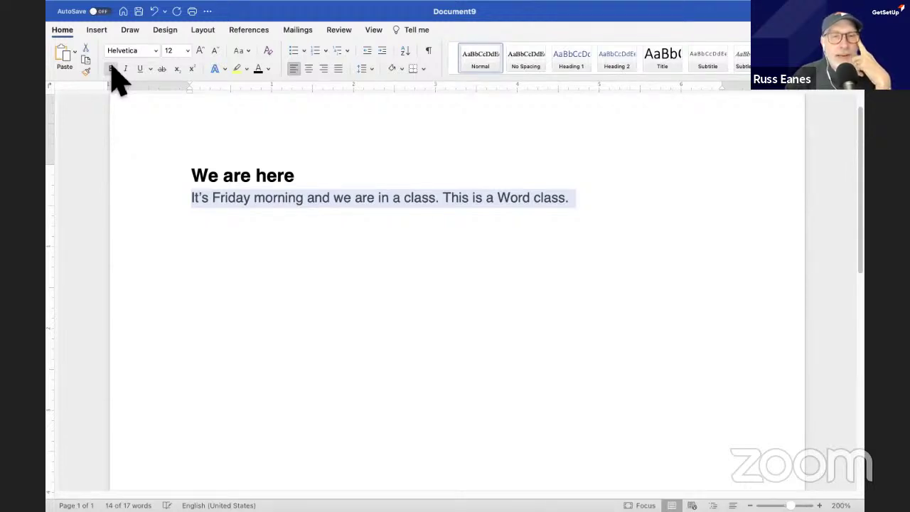
Change the font of the selected line "It's Friday morning and we are in a class. This is a Word class." to Times New Roman.
{"action": "left_click", "coordinate": [155, 52]}
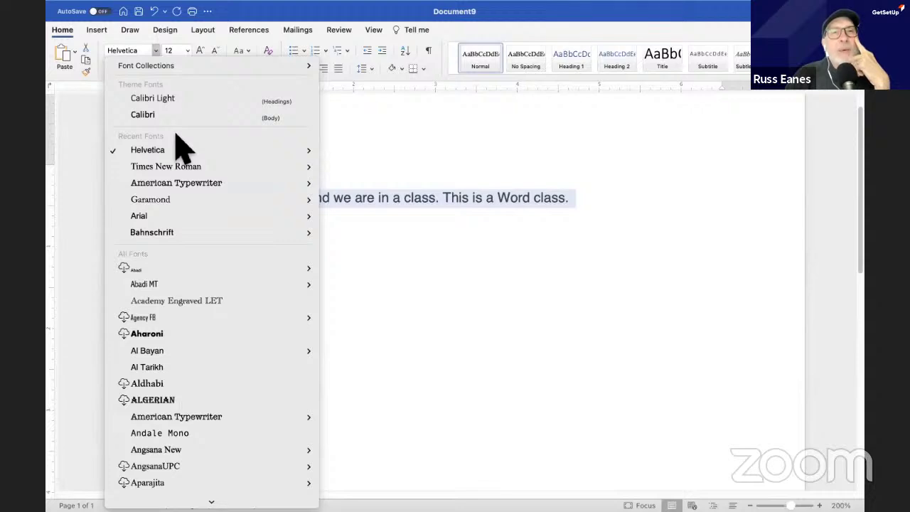
{"action": "mouse_move", "coordinate": [170, 201]}
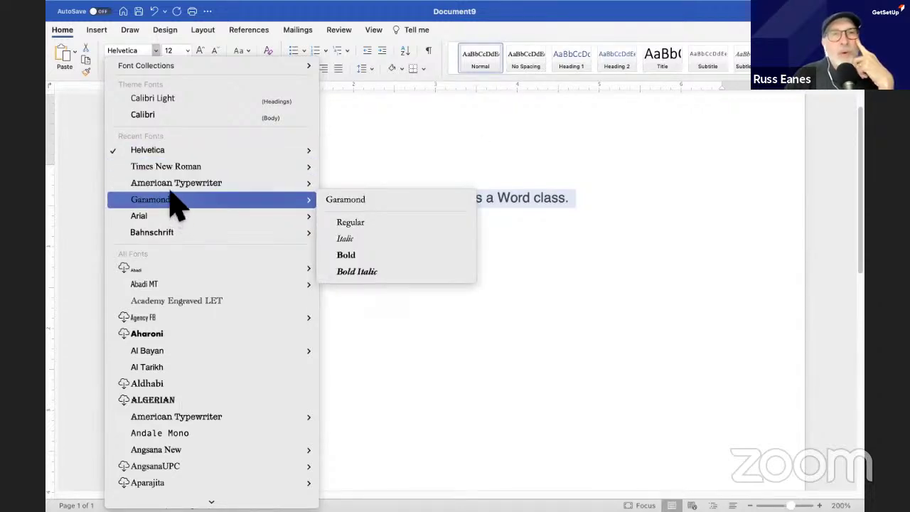
{"action": "mouse_move", "coordinate": [170, 171]}
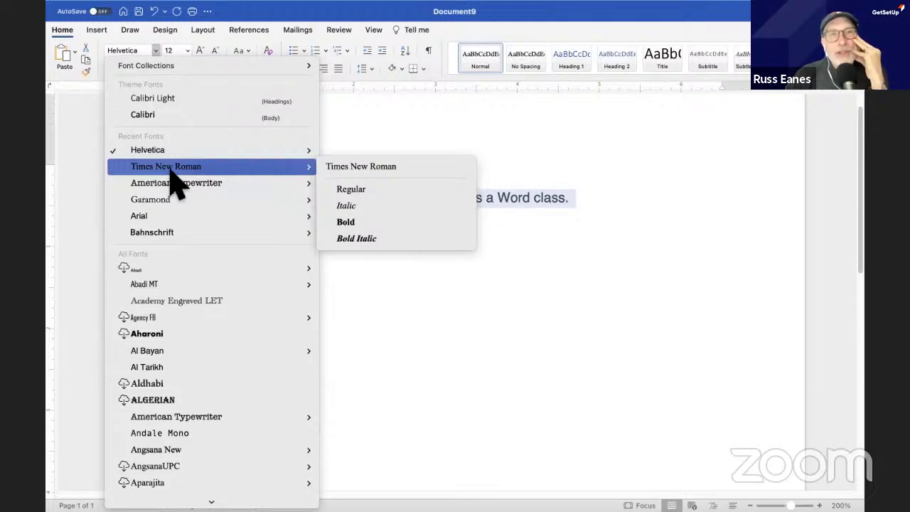
{"action": "left_click", "coordinate": [283, 166]}
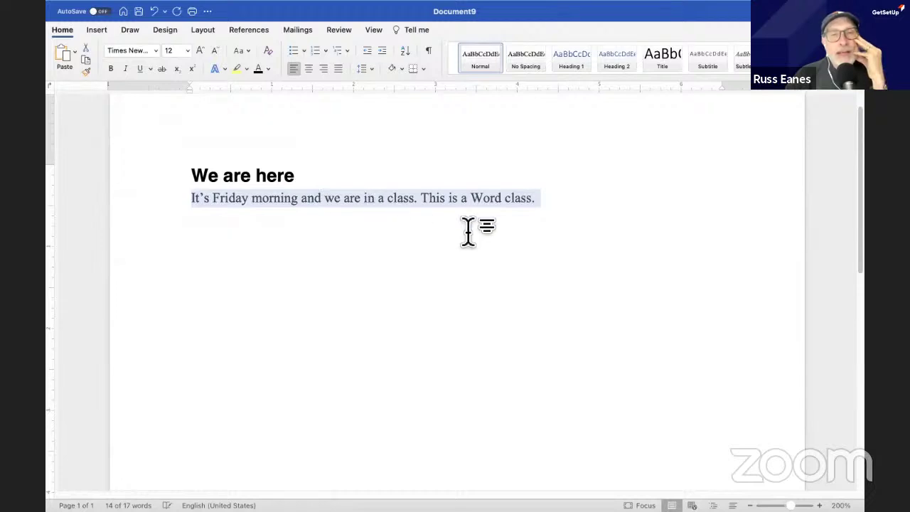
Try the American Typewriter font on the selected line, and undo that font change.
{"action": "left_click", "coordinate": [156, 51]}
{"action": "scroll", "coordinate": [153, 426], "scroll_direction": "down", "scroll_amount": 2}
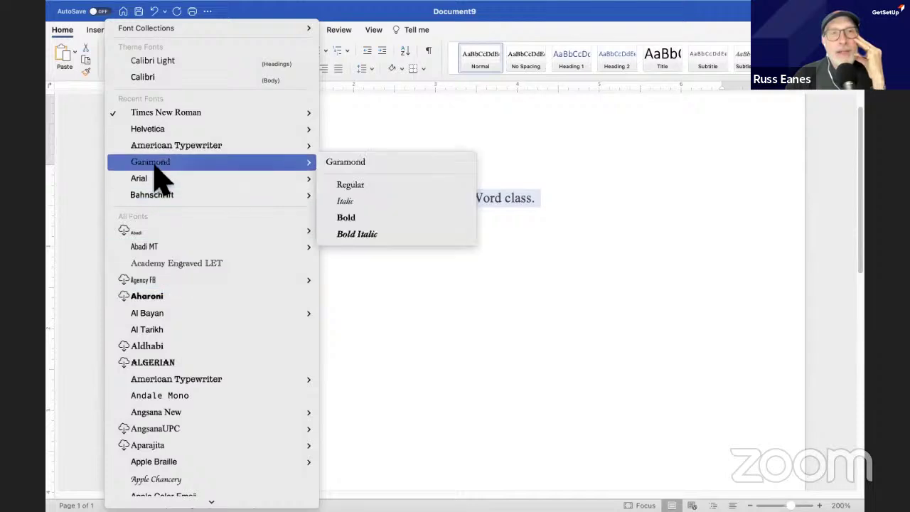
{"action": "mouse_move", "coordinate": [166, 110]}
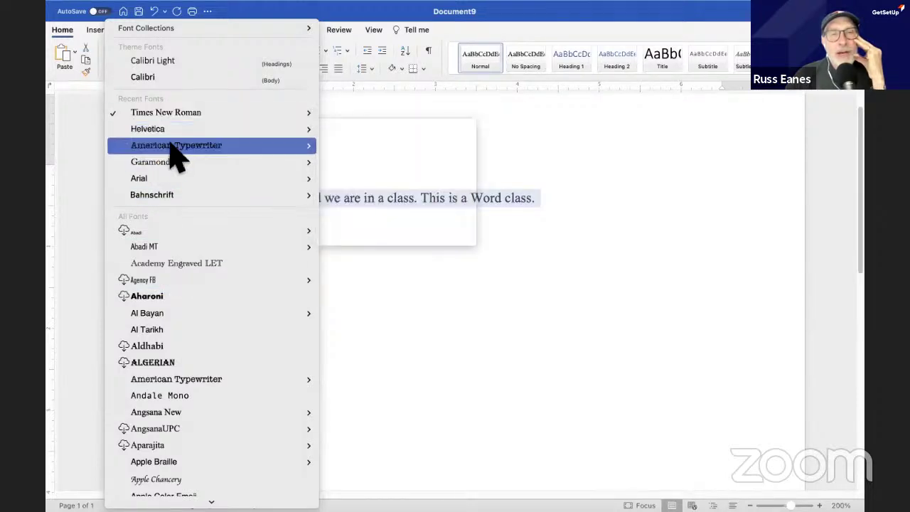
{"action": "mouse_move", "coordinate": [180, 151]}
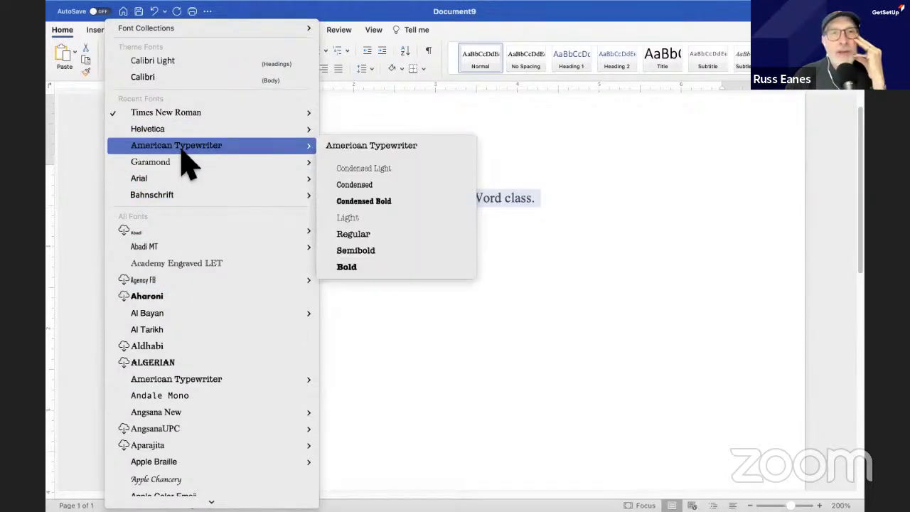
{"action": "left_click", "coordinate": [181, 148]}
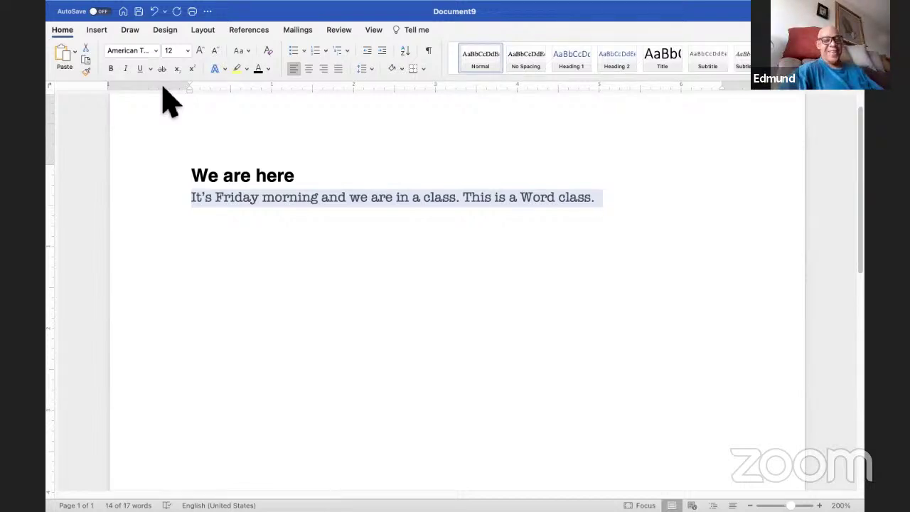
{"action": "left_click", "coordinate": [154, 11]}
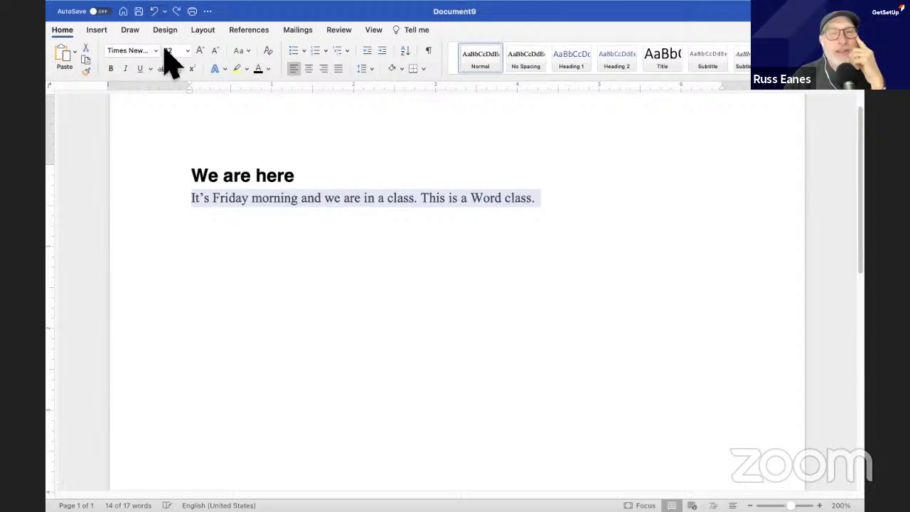
Add the line "Things we will learn today:" below the Friday morning sentence and start a new line after it.
{"action": "left_click", "coordinate": [553, 221]}
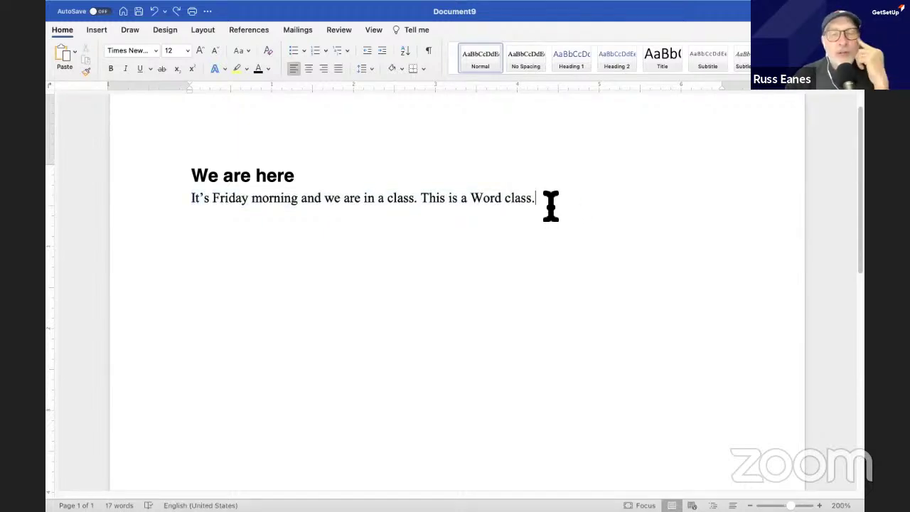
{"action": "key", "text": "Return"}
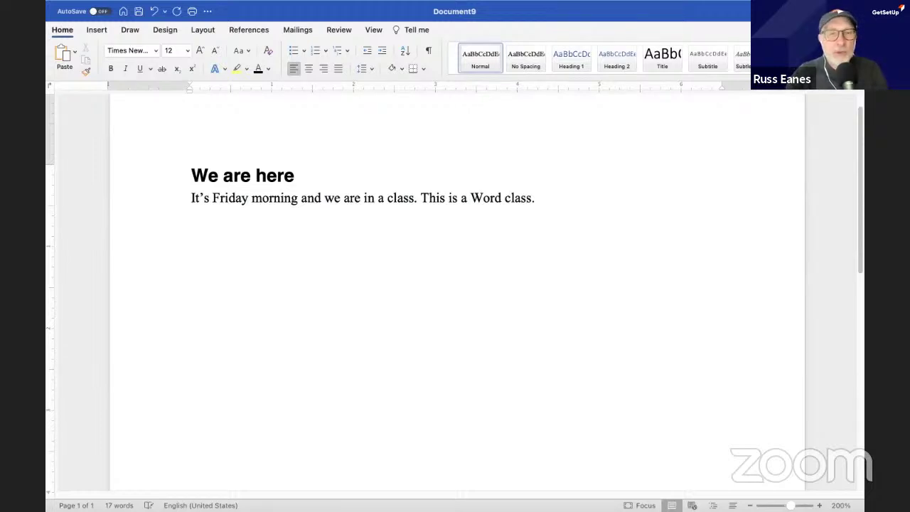
{"action": "type", "text": "Tghi"}
{"action": "key", "text": "BackSpace"}
{"action": "key", "text": "BackSpace"}
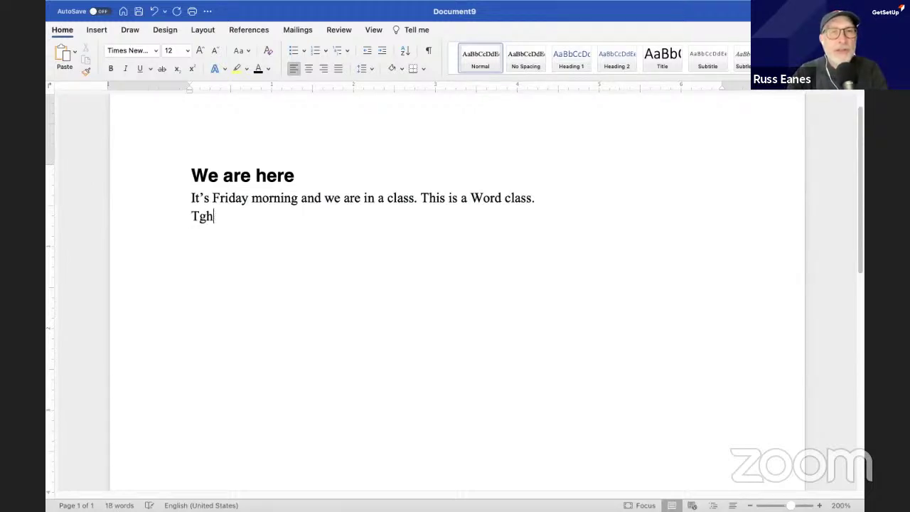
{"action": "key", "text": "BackSpace"}
{"action": "type", "text": "hings "}
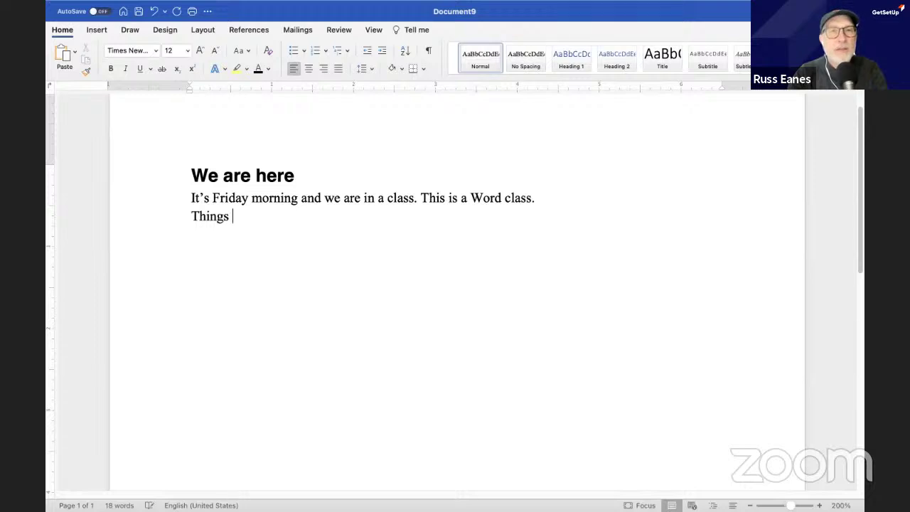
{"action": "type", "text": "we will learn "}
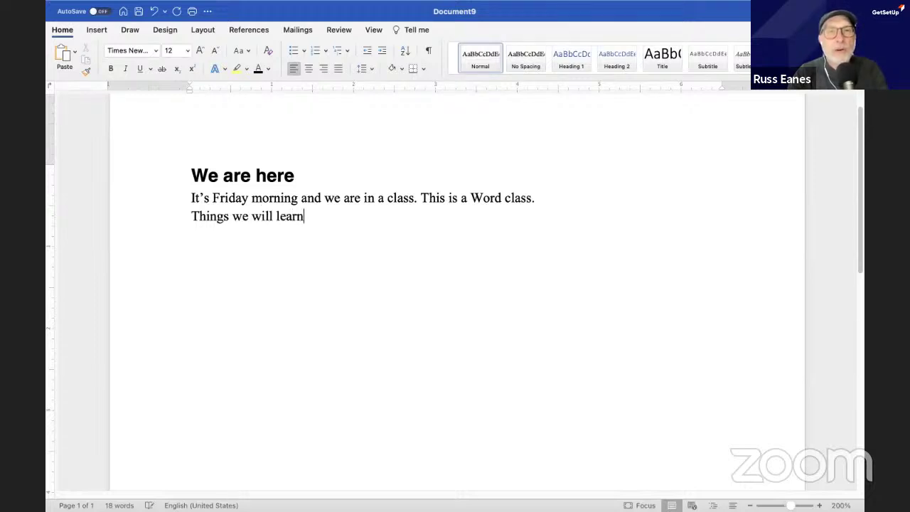
{"action": "type", "text": "today:"}
{"action": "key", "text": "Return"}
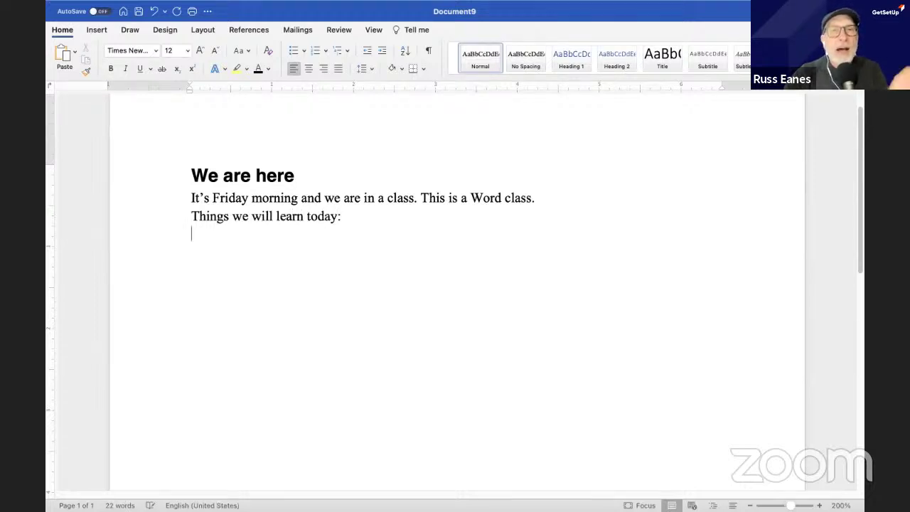
Start a numbered list under "Things we will learn today:" with the items "Formatting" and "Printing".
{"action": "left_click", "coordinate": [317, 52]}
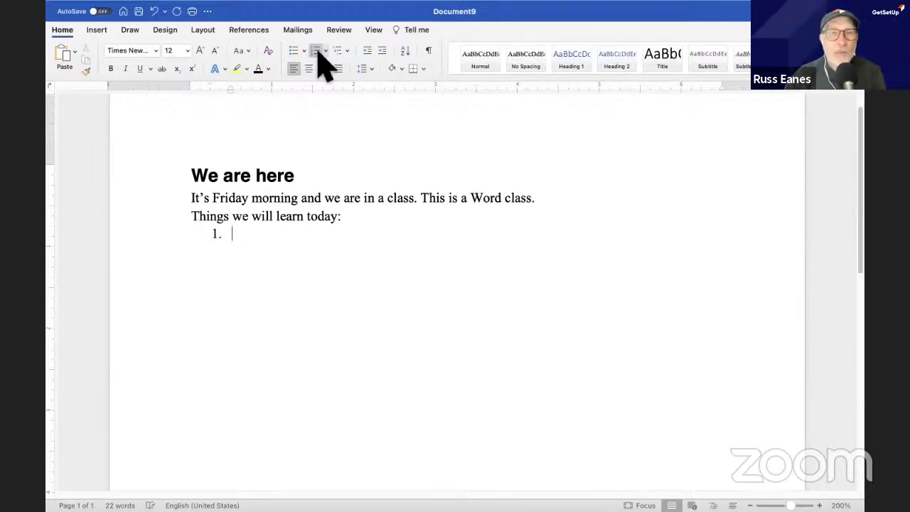
{"action": "type", "text": "Formatttin"}
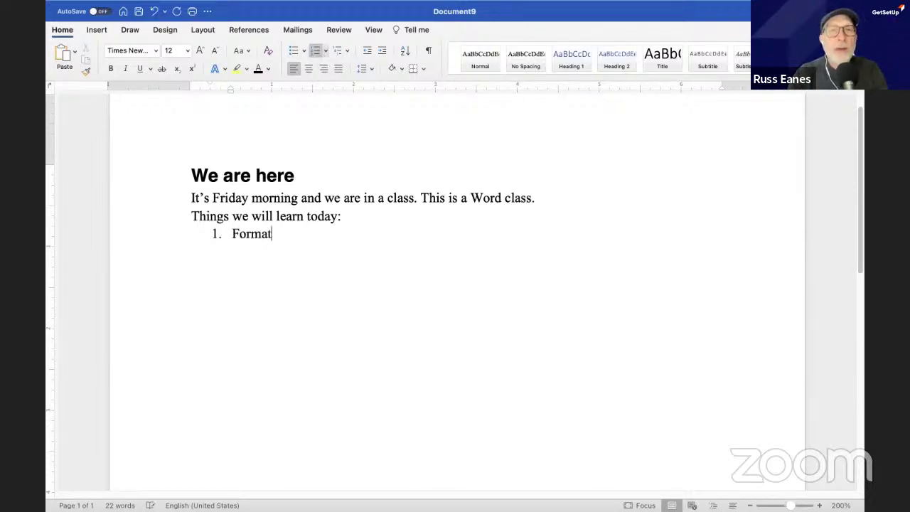
{"action": "key", "text": "BackSpace"}
{"action": "key", "text": "BackSpace"}
{"action": "key", "text": "BackSpace"}
{"action": "key", "text": "BackSpace"}
{"action": "type", "text": "ting"}
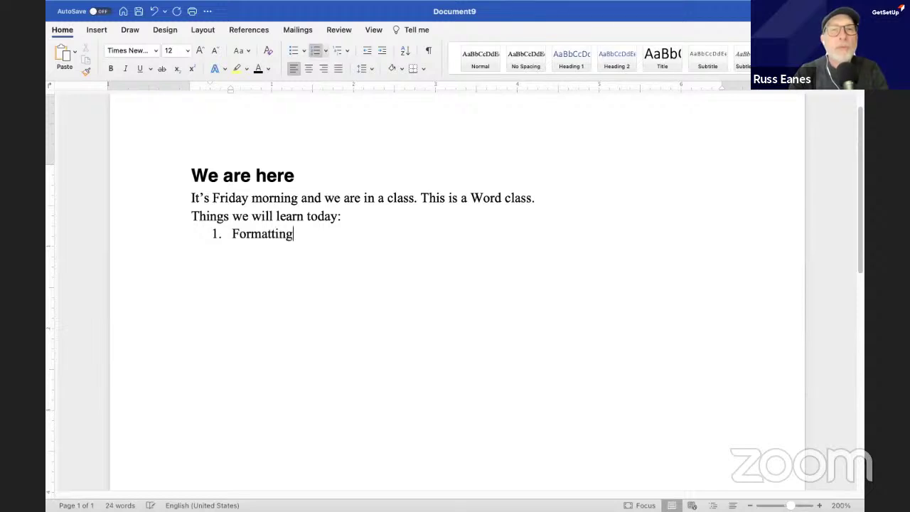
{"action": "key", "text": "Return"}
{"action": "type", "text": "Printing"}
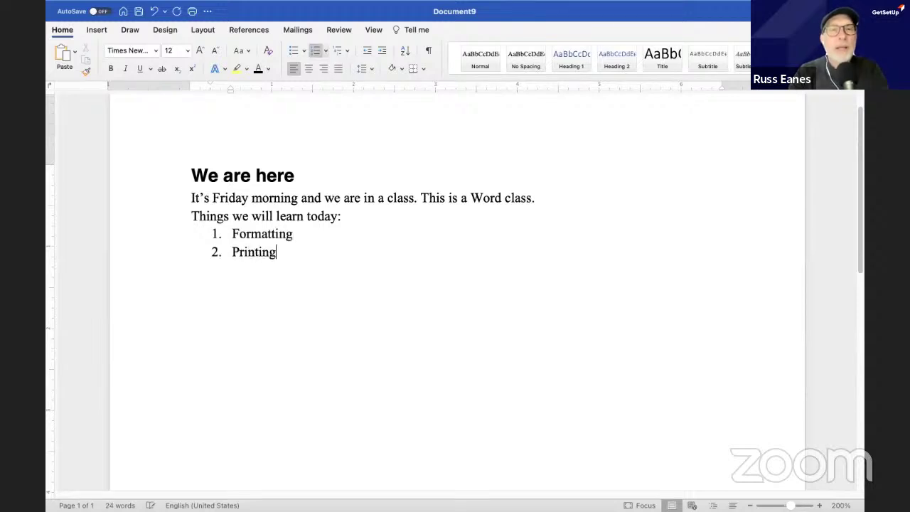
Add "Fonts" as the third numbered item and end the list on an unnumbered line.
{"action": "key", "text": "Return"}
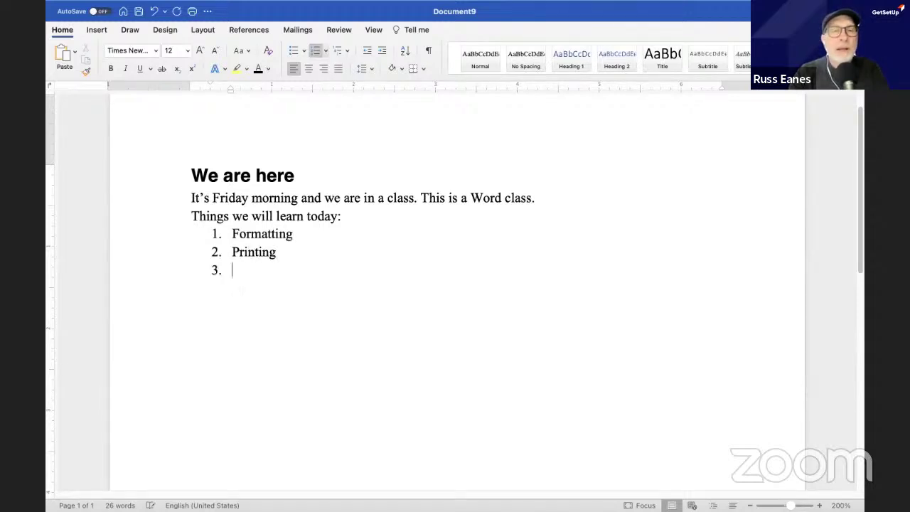
{"action": "type", "text": "Fontgi"}
{"action": "key", "text": "BackSpace"}
{"action": "key", "text": "BackSpace"}
{"action": "type", "text": "s"}
{"action": "key", "text": "Return"}
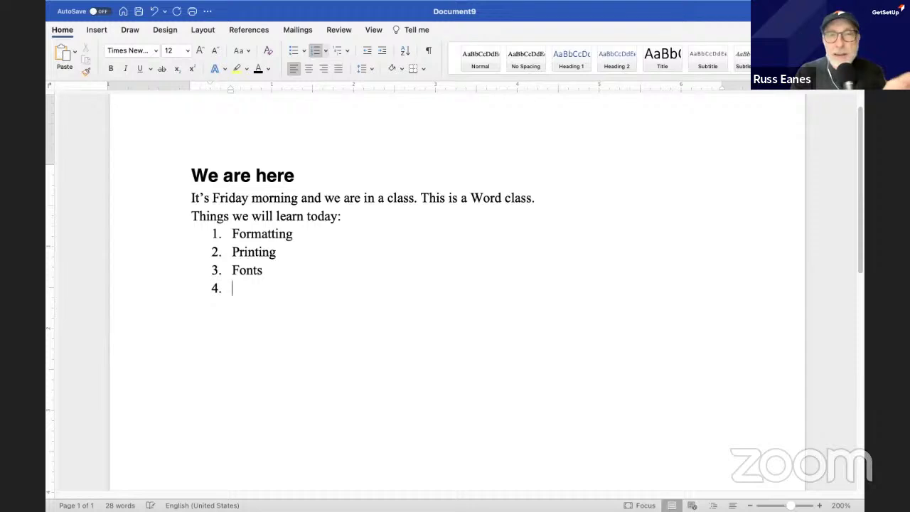
{"action": "key", "text": "BackSpace"}
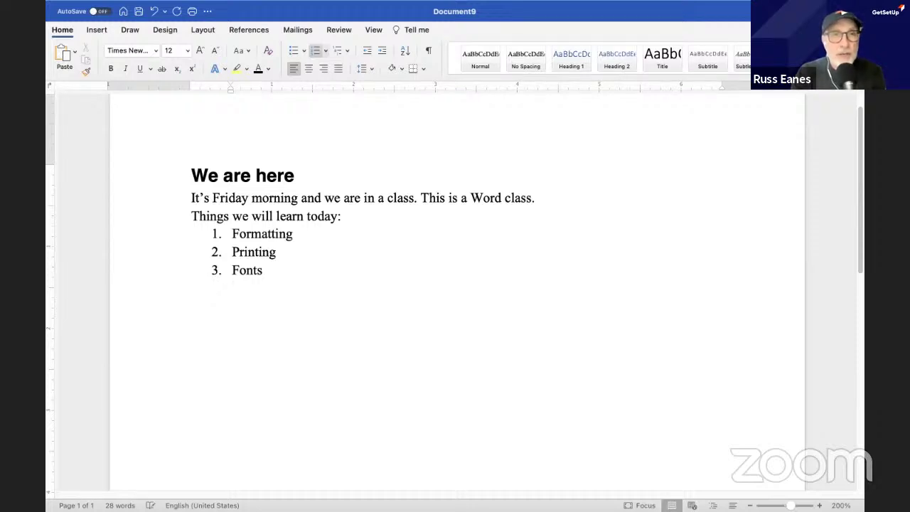
{"action": "key", "text": "BackSpace"}
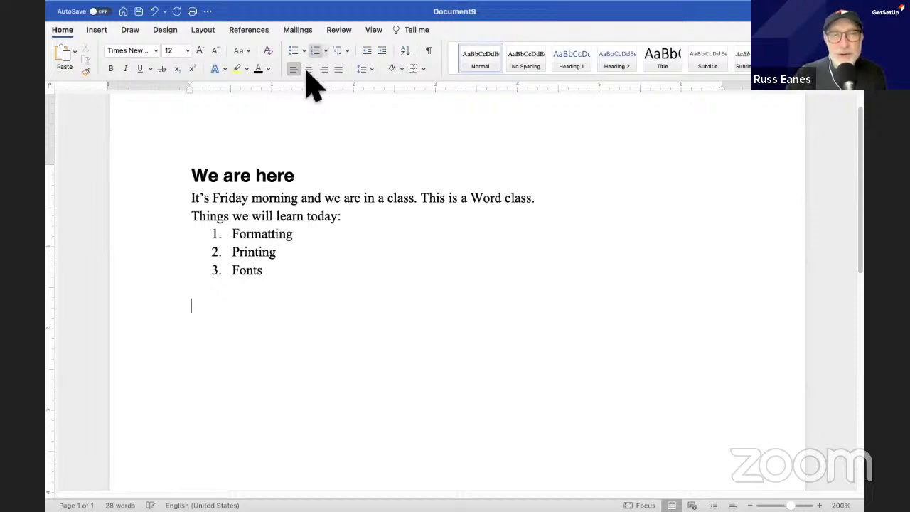
Convert the three numbered items Formatting, Printing and Fonts to a bulleted list with hollow circle bullets, and deselect it.
{"action": "left_click_drag", "start_coordinate": [234, 239], "coordinate": [254, 270]}
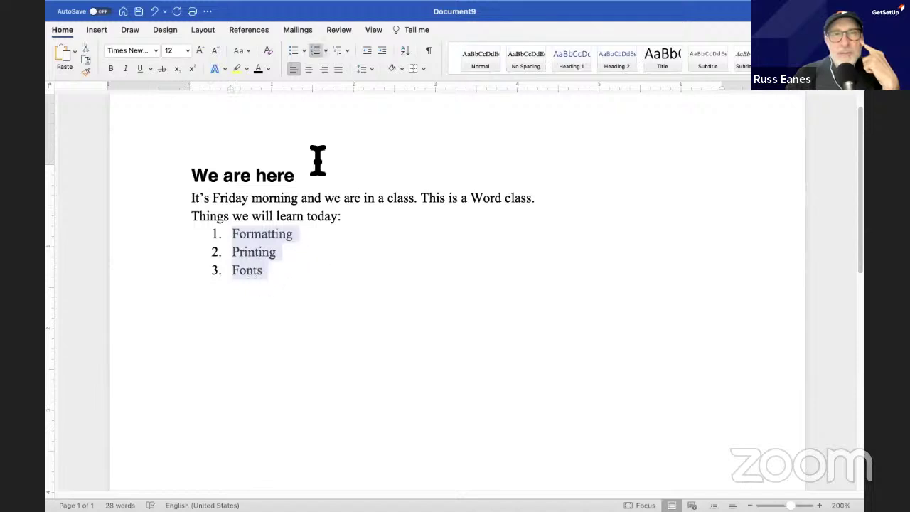
{"action": "left_click", "coordinate": [292, 52]}
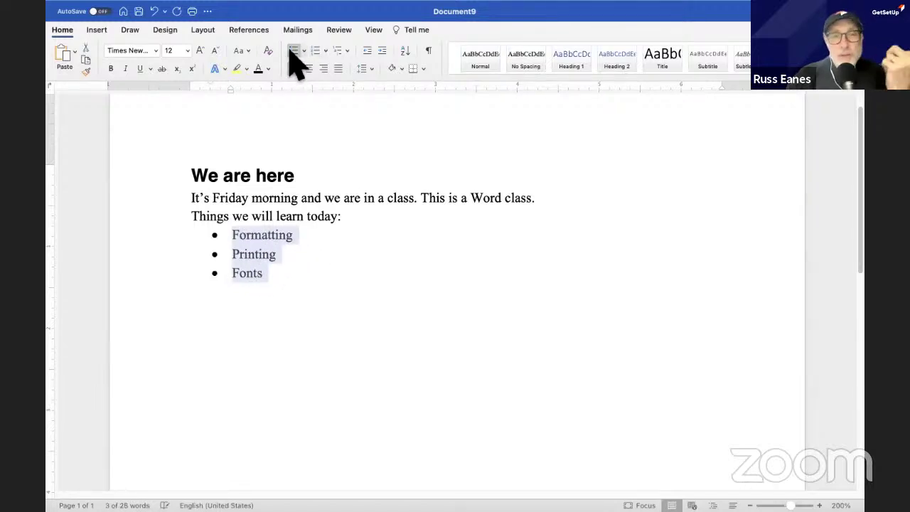
{"action": "left_click", "coordinate": [303, 50]}
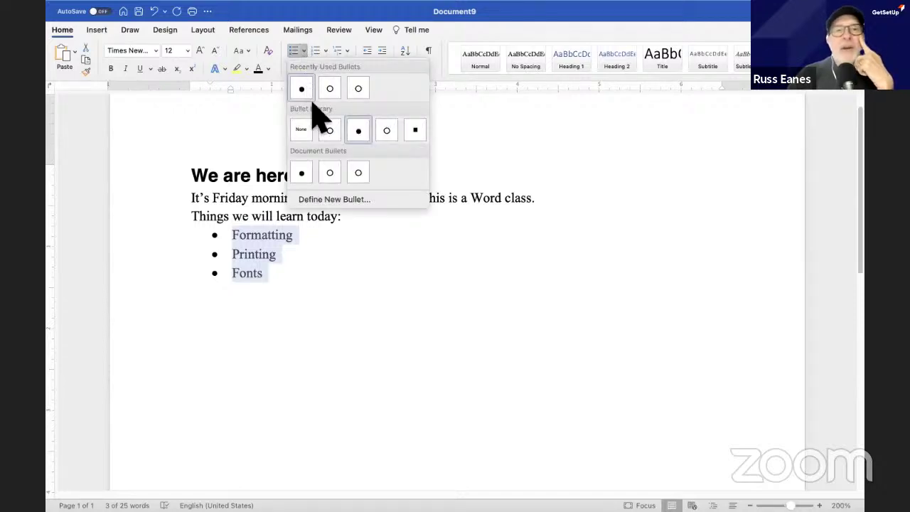
{"action": "left_click", "coordinate": [388, 135]}
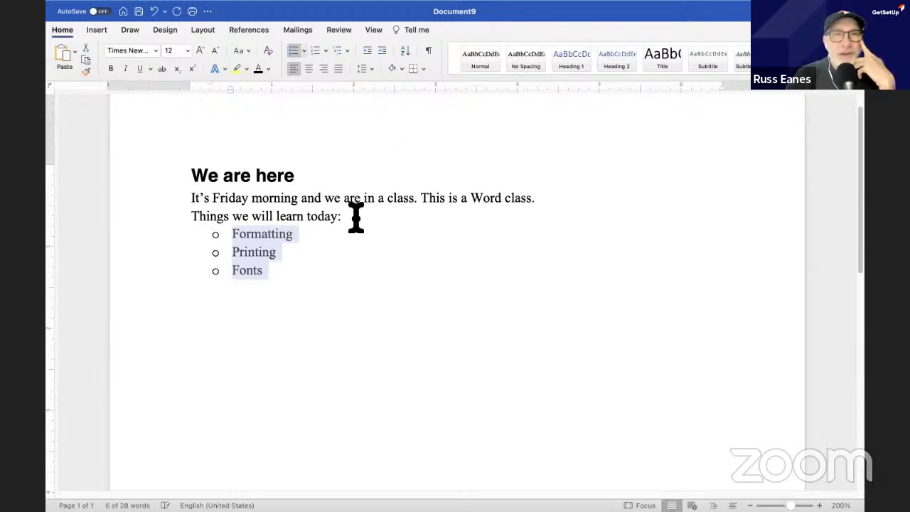
{"action": "scroll", "coordinate": [356, 218], "scroll_direction": "down", "scroll_amount": 1}
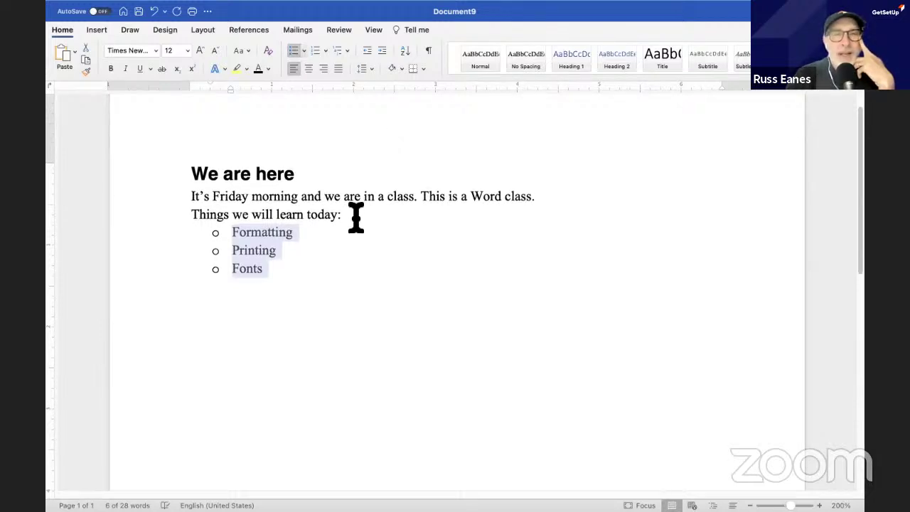
{"action": "left_click", "coordinate": [262, 306]}
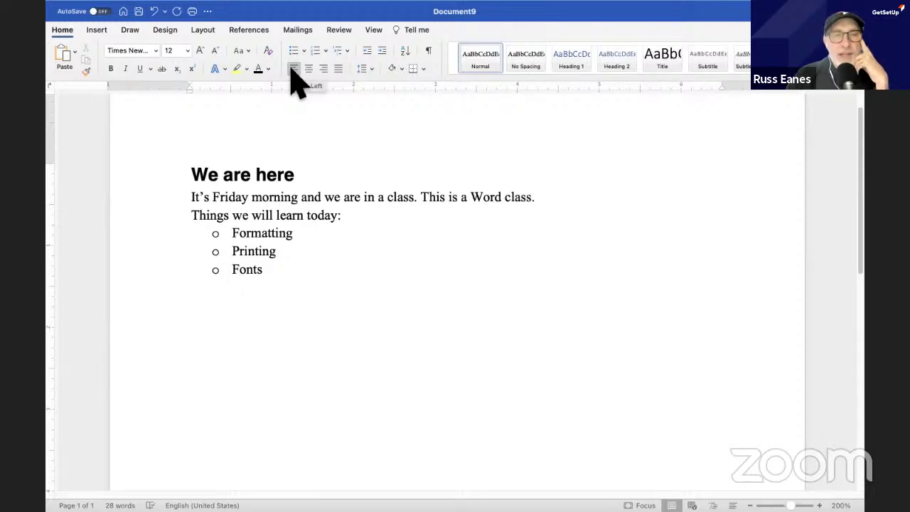
Centre the line "It's Friday morning and we are in a class. This is a Word class.".
{"action": "left_click", "coordinate": [176, 202]}
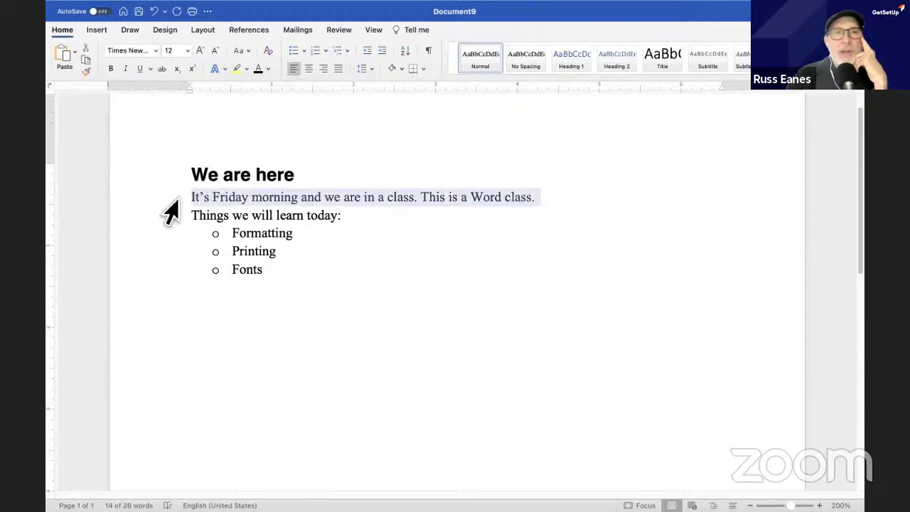
{"action": "left_click", "coordinate": [308, 69]}
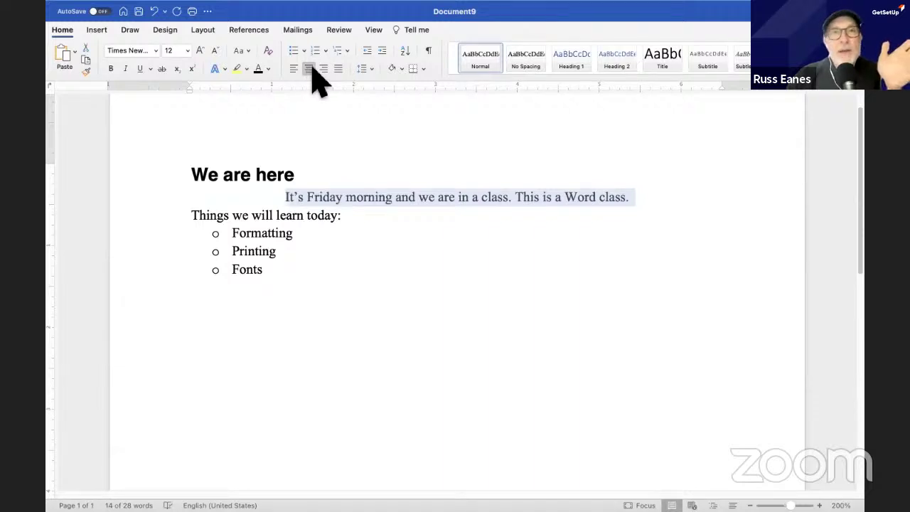
Try right and justified alignment on the "It's Friday morning" line, and finish with it left-aligned.
{"action": "left_click", "coordinate": [324, 69]}
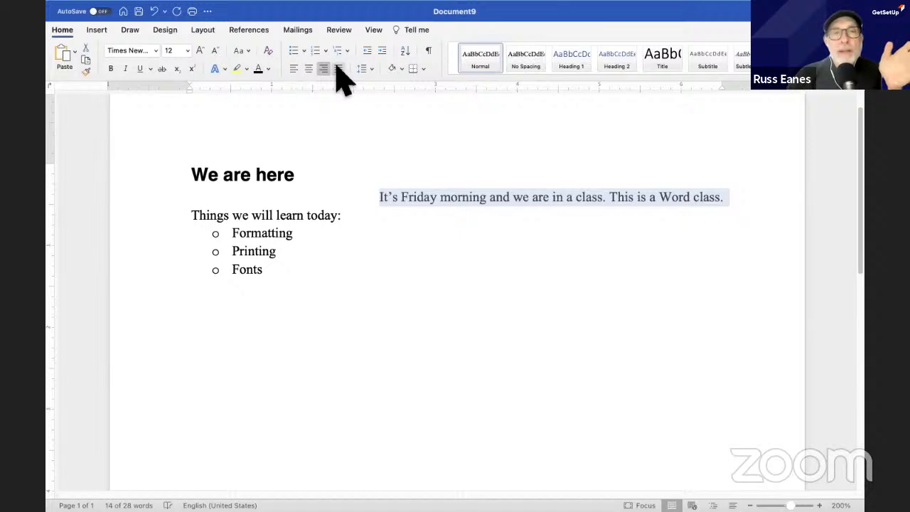
{"action": "left_click", "coordinate": [338, 69]}
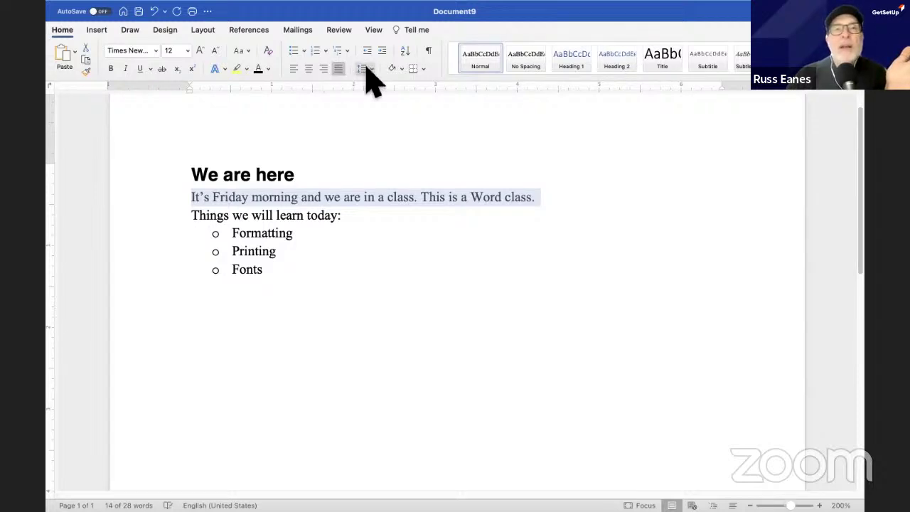
{"action": "left_click", "coordinate": [294, 69]}
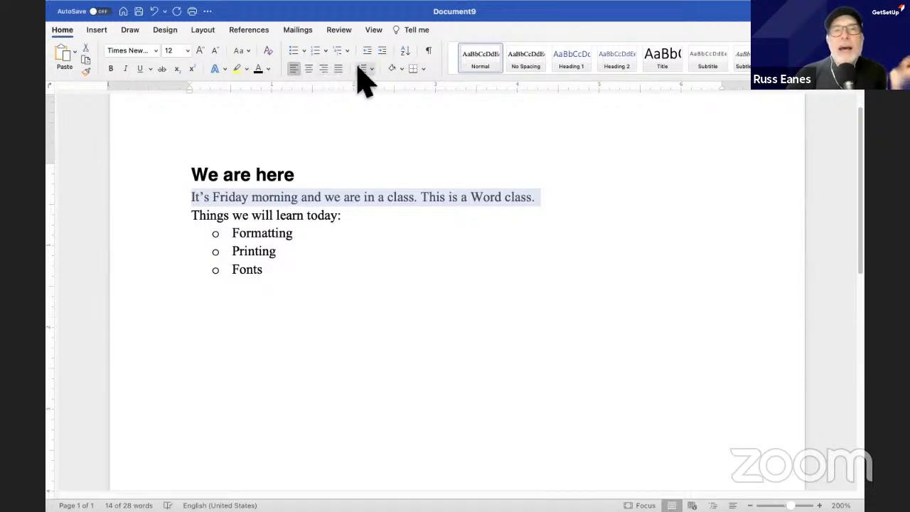
Toggle the formatting marks on and off in the document, and leave them displayed.
{"action": "left_click", "coordinate": [428, 52]}
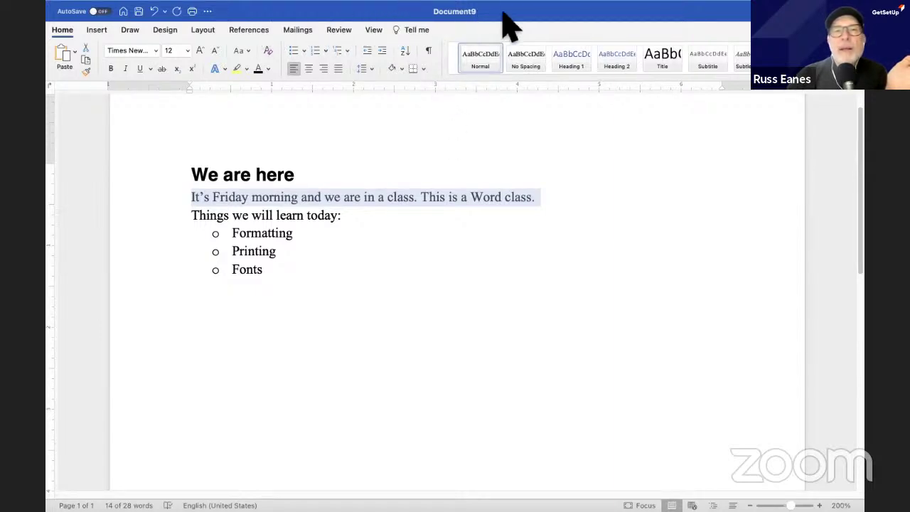
{"action": "left_click", "coordinate": [428, 52]}
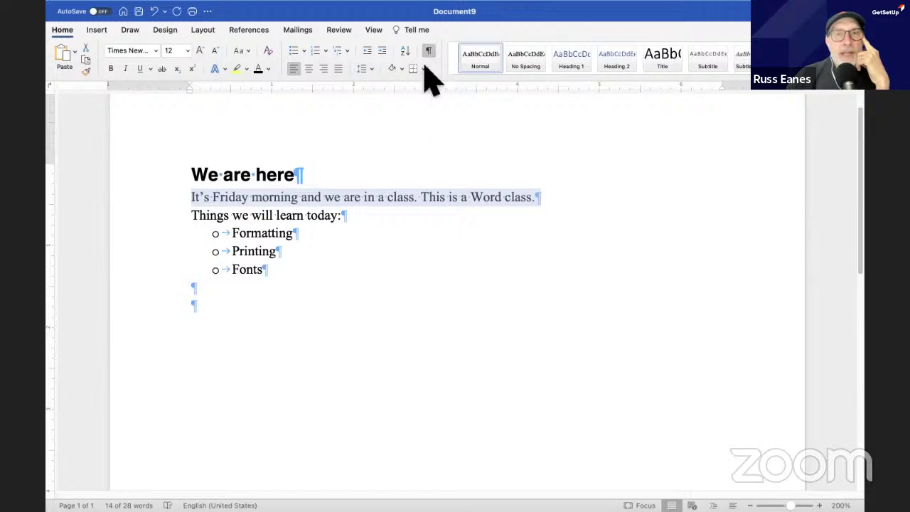
{"action": "left_click", "coordinate": [429, 52]}
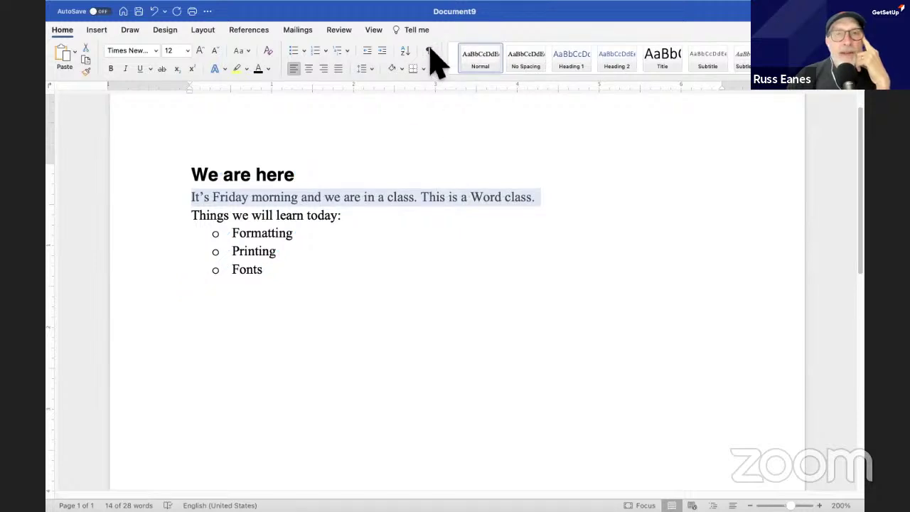
{"action": "left_click", "coordinate": [429, 52]}
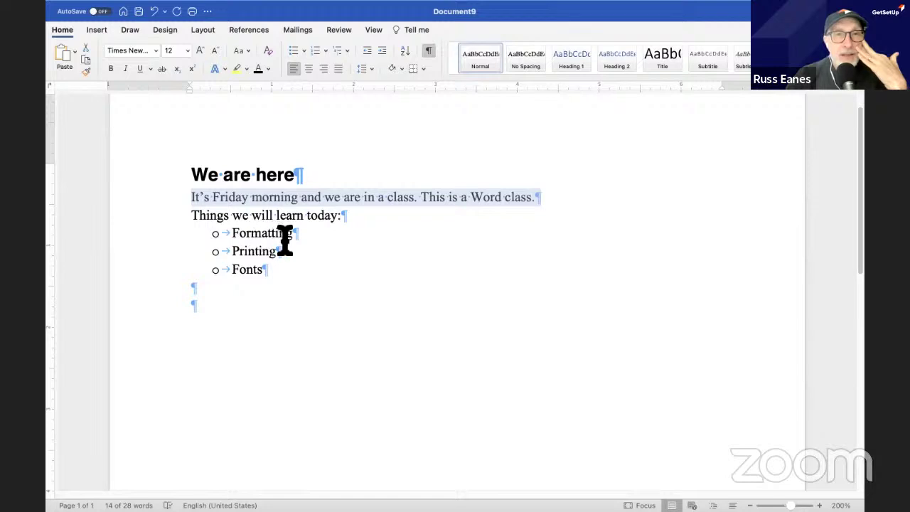
Add two empty paragraphs at the end of the document, and toggle the formatting marks off and on again.
{"action": "left_click", "coordinate": [211, 306]}
{"action": "key", "text": "Return"}
{"action": "key", "text": "Return"}
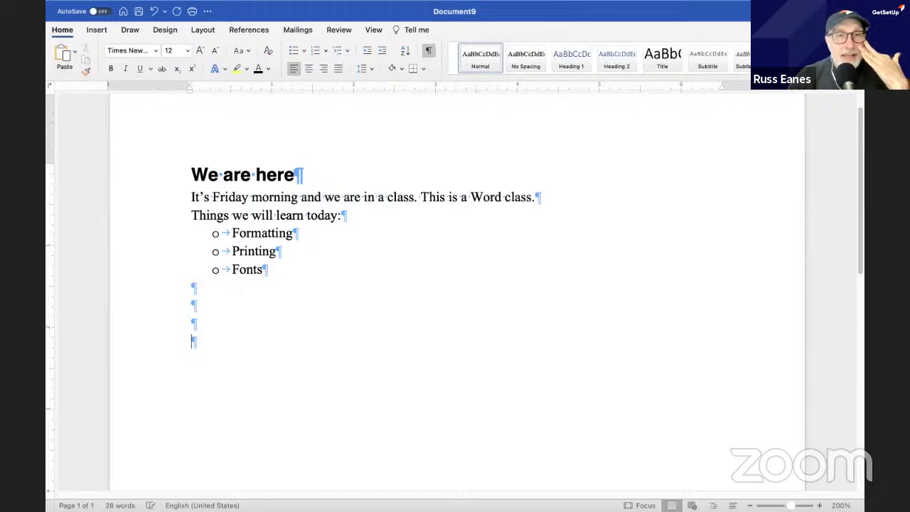
{"action": "left_click", "coordinate": [429, 52]}
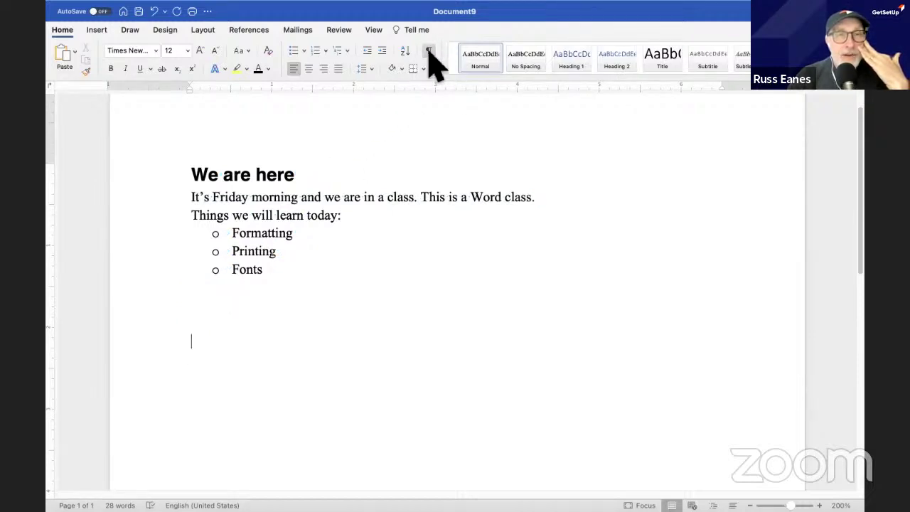
{"action": "left_click", "coordinate": [429, 51]}
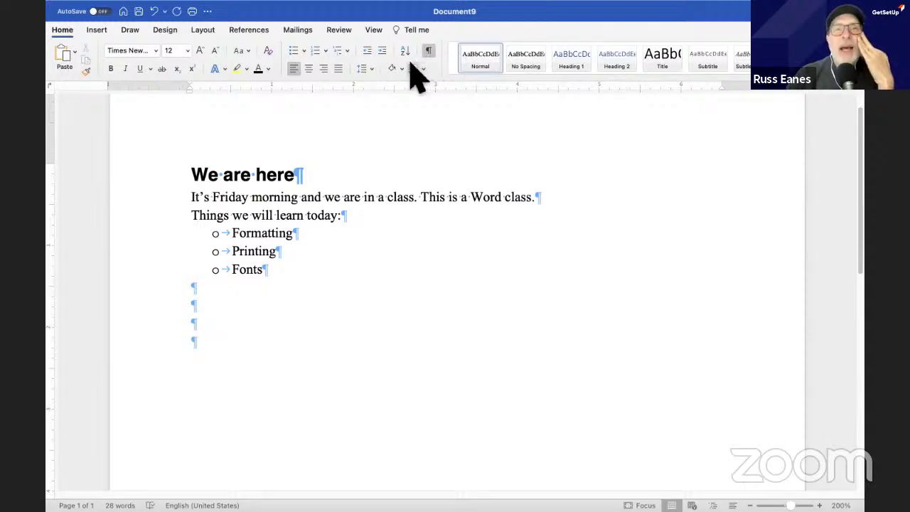
Try a bottom border on the "It's Friday morning" line, remove it, and give the line a top border instead.
{"action": "left_click", "coordinate": [193, 203]}
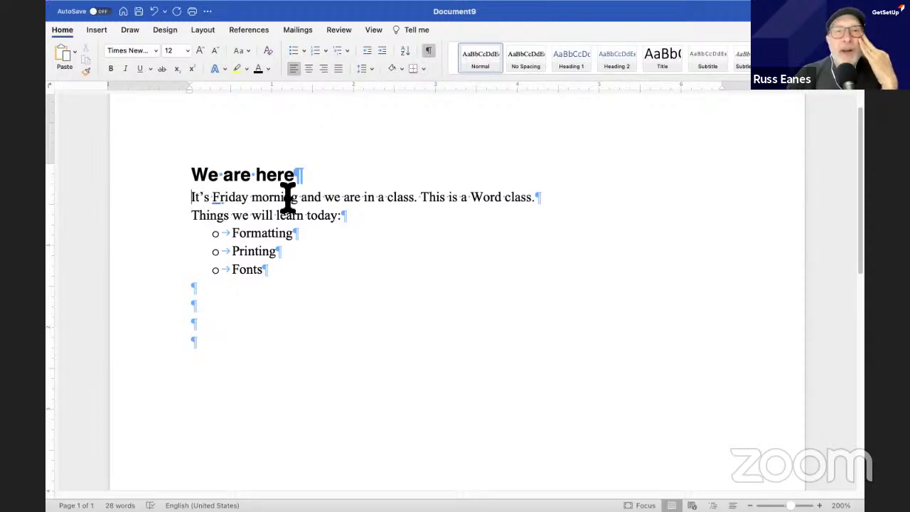
{"action": "left_click", "coordinate": [160, 205]}
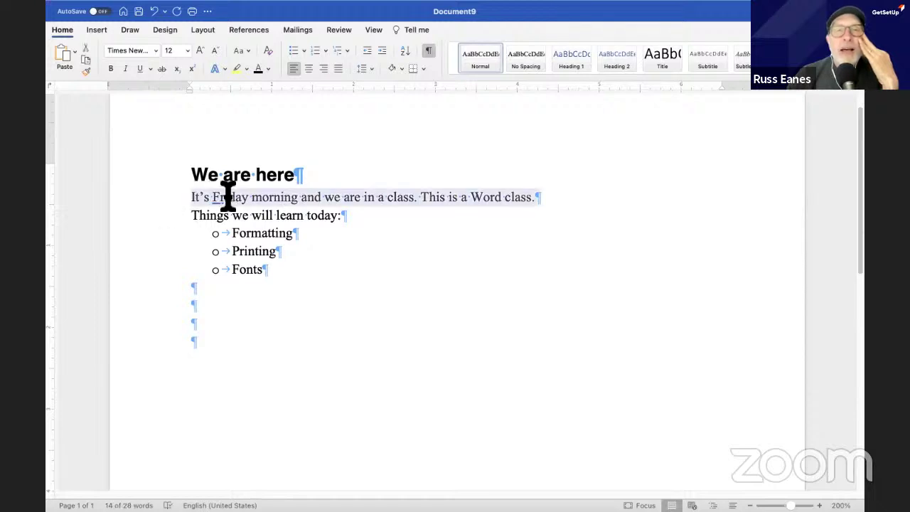
{"action": "left_click", "coordinate": [413, 69]}
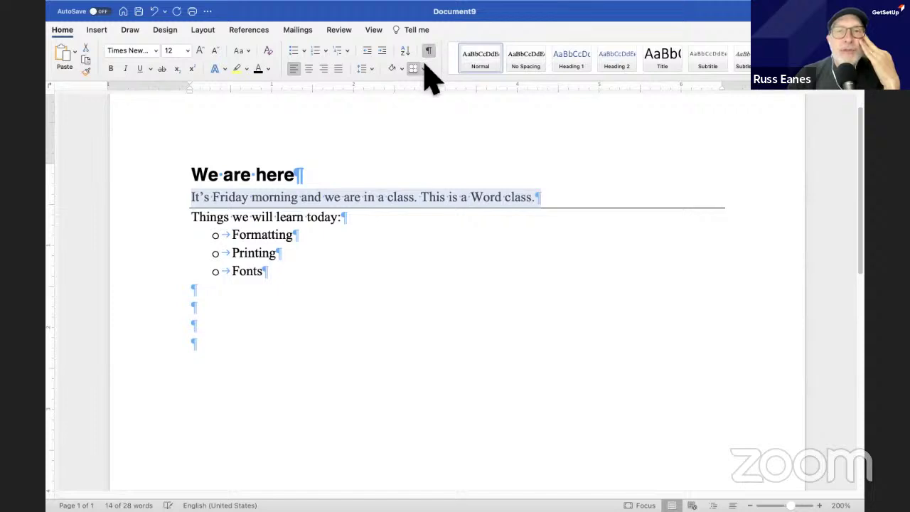
{"action": "left_click", "coordinate": [423, 69]}
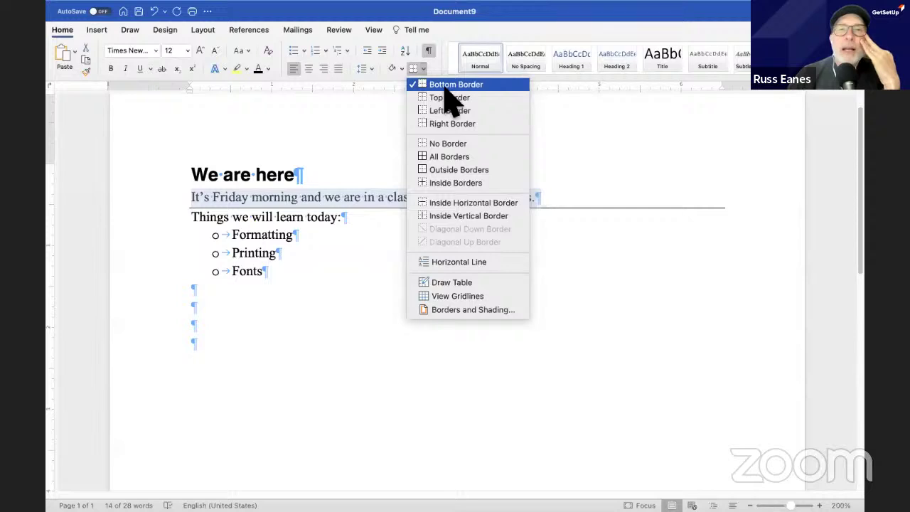
{"action": "left_click", "coordinate": [427, 143]}
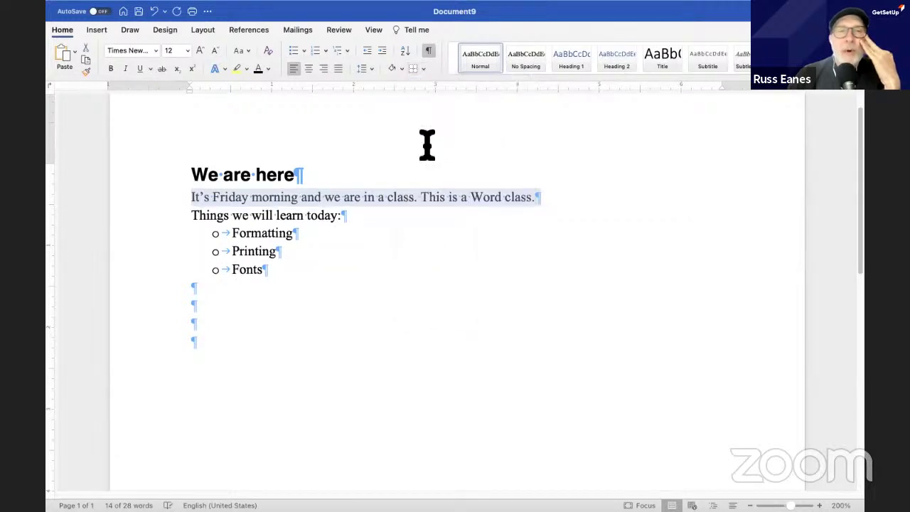
{"action": "left_click", "coordinate": [423, 69]}
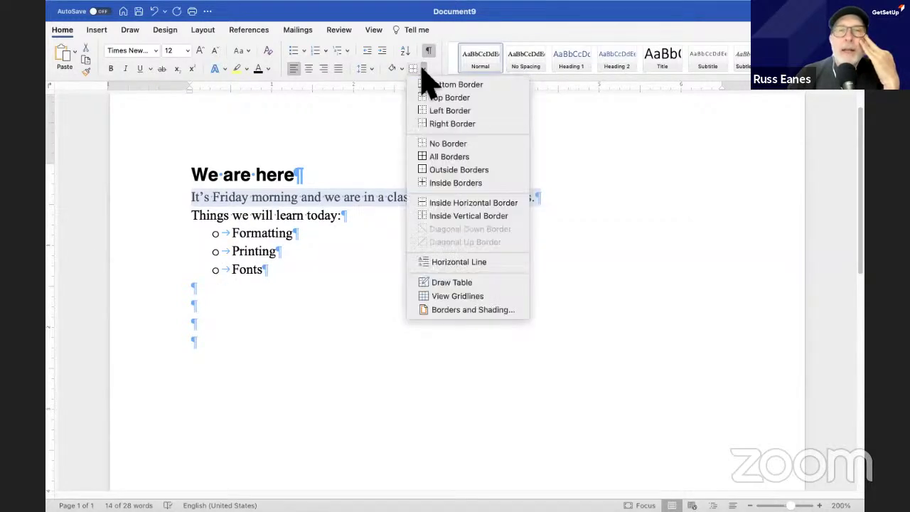
{"action": "left_click", "coordinate": [435, 99]}
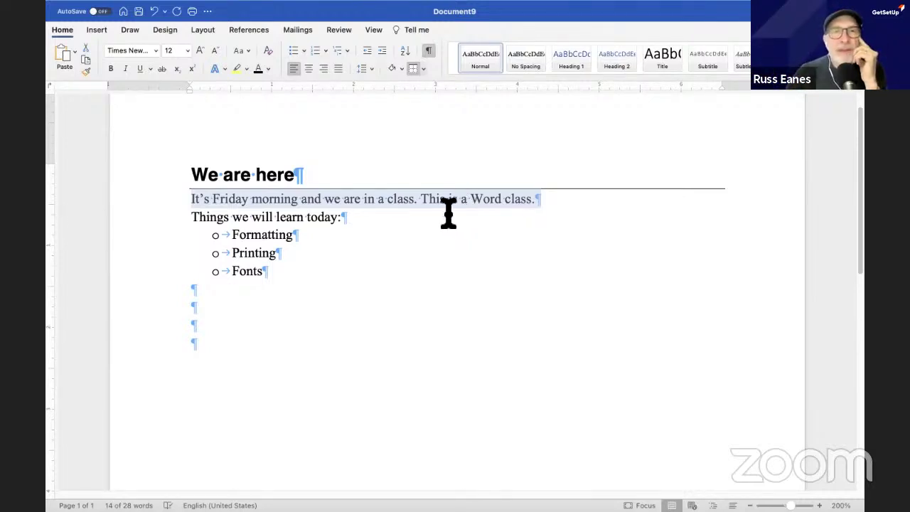
{"action": "left_click", "coordinate": [441, 211]}
{"action": "scroll", "coordinate": [404, 148], "scroll_direction": "down", "scroll_amount": 1}
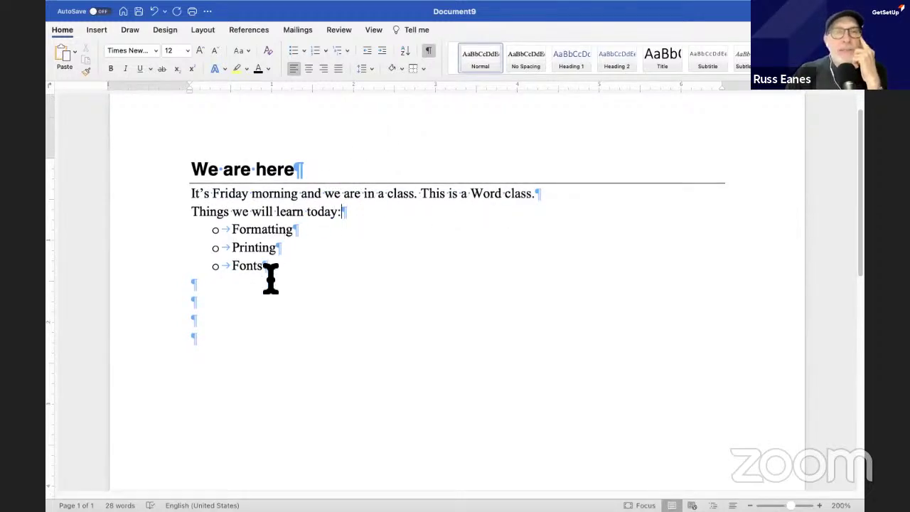
Write "These are the times that try men's souls" on the second empty line below the bulleted list.
{"action": "left_click", "coordinate": [234, 299]}
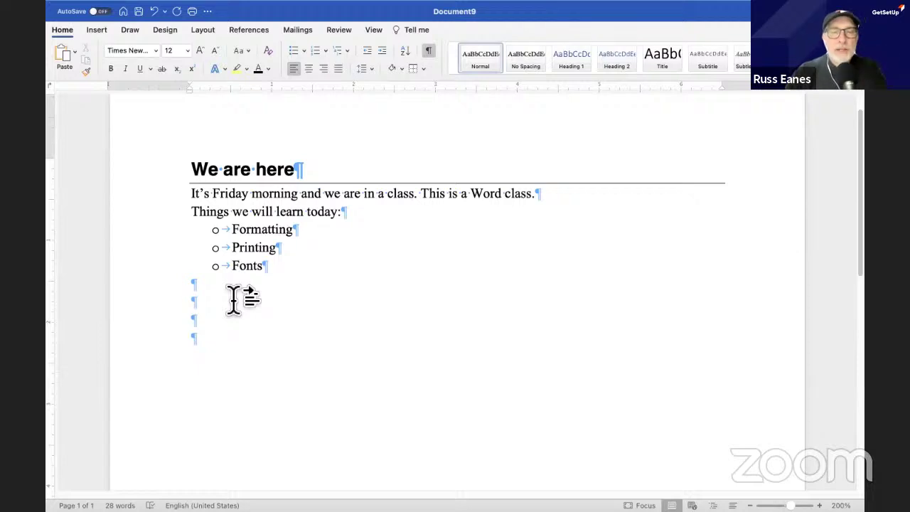
{"action": "type", "text": "The"}
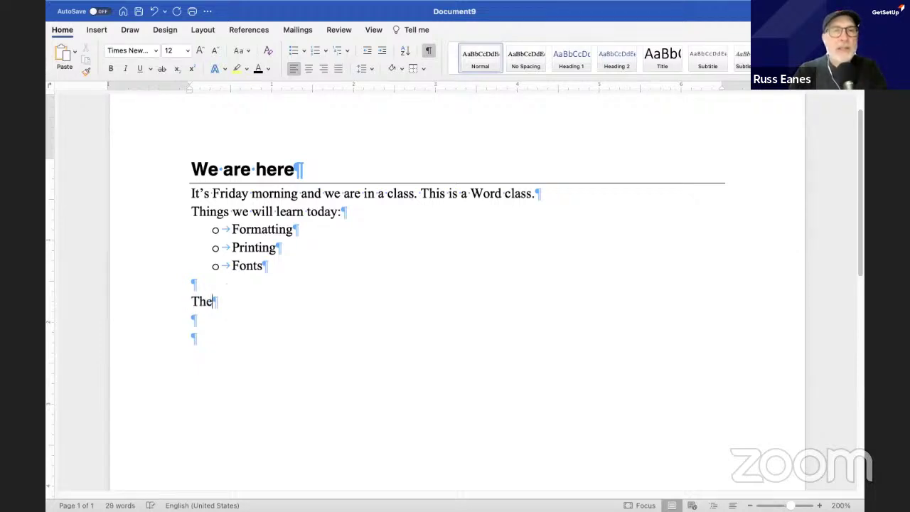
{"action": "type", "text": "se are the times t"}
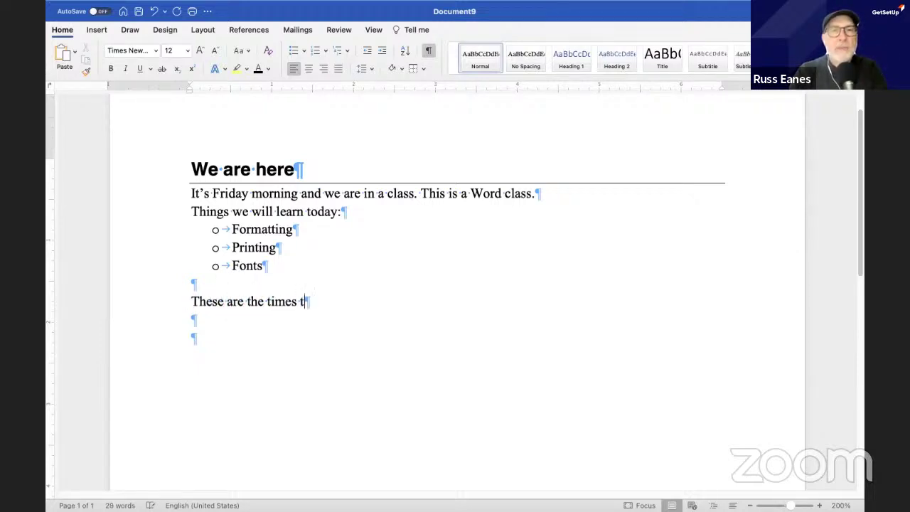
{"action": "type", "text": "hat try jen"}
{"action": "key", "text": "BackSpace"}
{"action": "key", "text": "BackSpace"}
{"action": "key", "text": "BackSpace"}
{"action": "type", "text": "men's souls"}
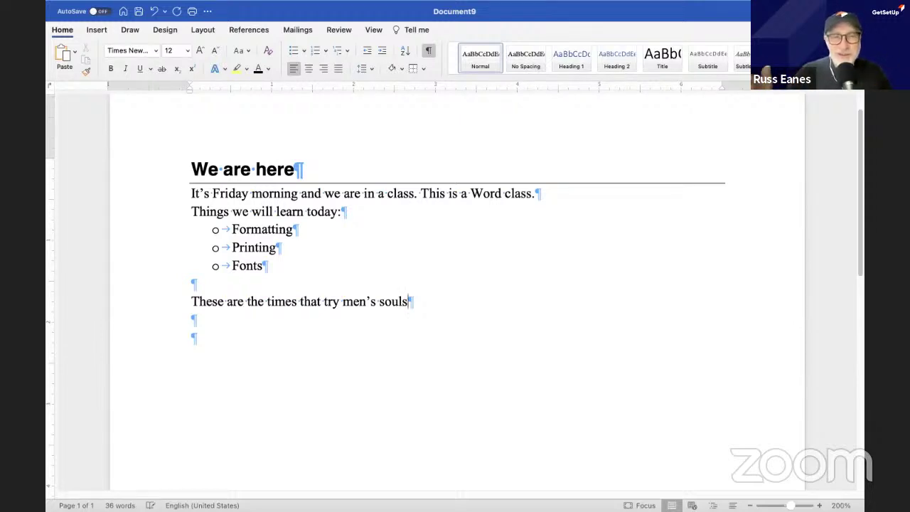
Add two more lines below the "men's souls" sentence, reading "What am. I writing today." and "I don't know".
{"action": "key", "text": "Return"}
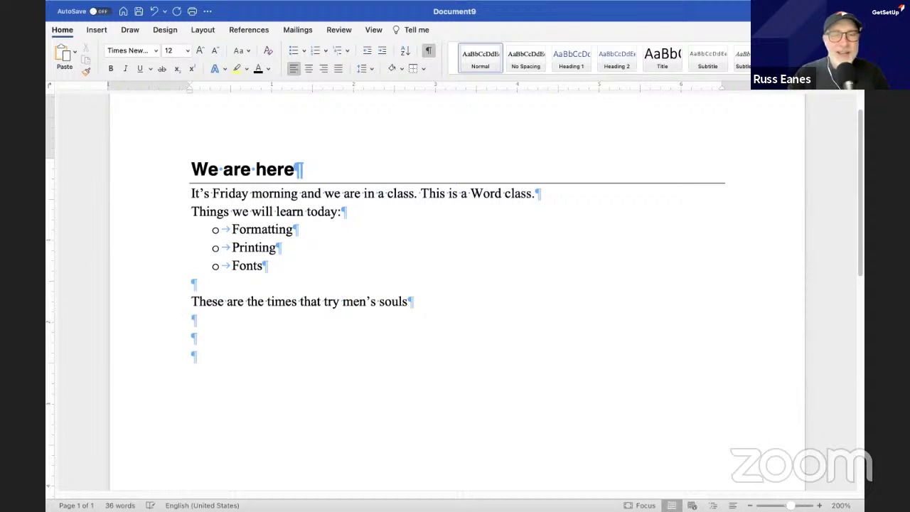
{"action": "type", "text": "/qgw"}
{"action": "key", "text": "BackSpace"}
{"action": "key", "text": "BackSpace"}
{"action": "key", "text": "BackSpace"}
{"action": "key", "text": "BackSpace"}
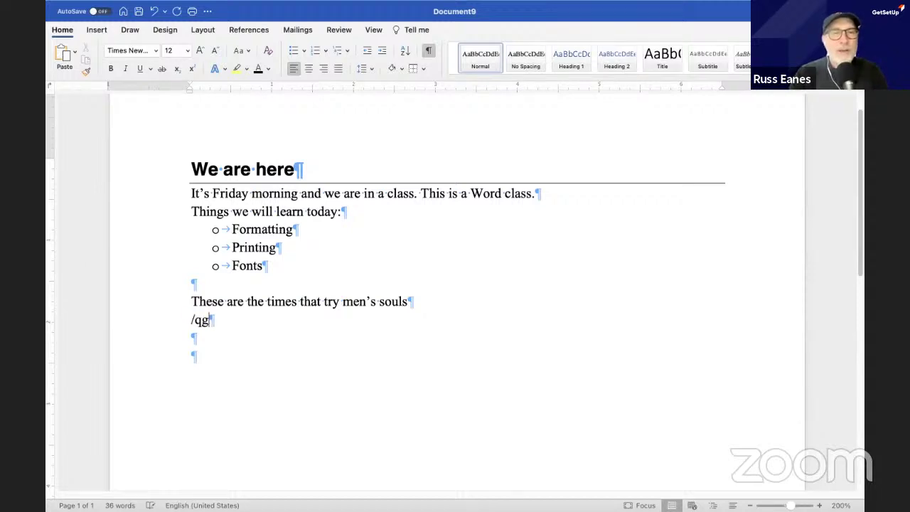
{"action": "type", "text": "WHAT!"}
{"action": "key", "text": "BackSpace"}
{"action": "type", "text": "A"}
{"action": "key", "text": "BackSpace"}
{"action": "key", "text": "BackSpace"}
{"action": "key", "text": "BackSpace"}
{"action": "key", "text": "BackSpace"}
{"action": "key", "text": "BackSpace"}
{"action": "type", "text": "hat am. I "}
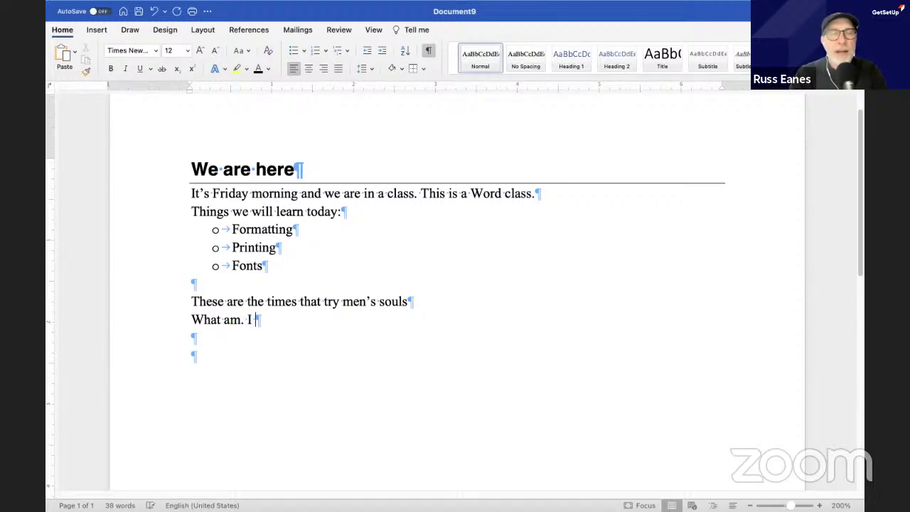
{"action": "type", "text": "writing today."}
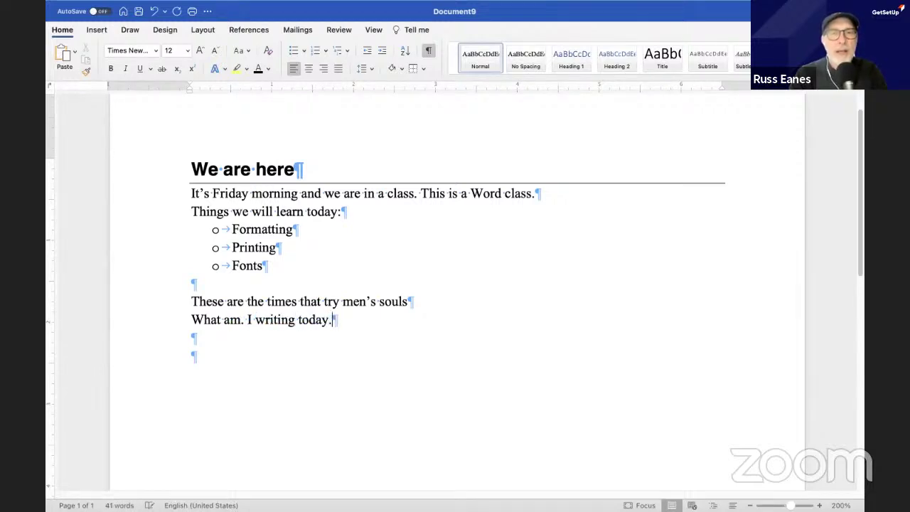
{"action": "key", "text": "Return"}
{"action": "type", "text": "I don't know"}
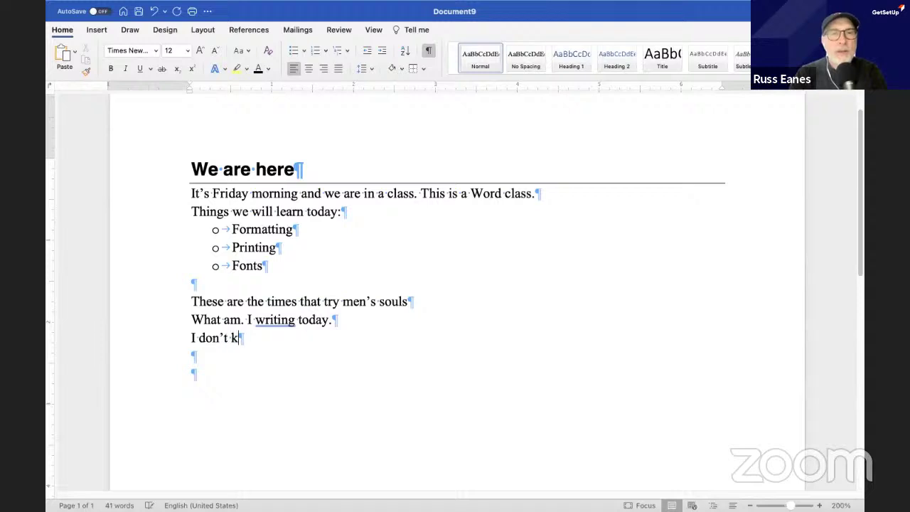
Try line spacings of 1.0 and 2.0 on the three lines below the bulleted list, and return them to 1.15.
{"action": "left_click", "coordinate": [190, 302]}
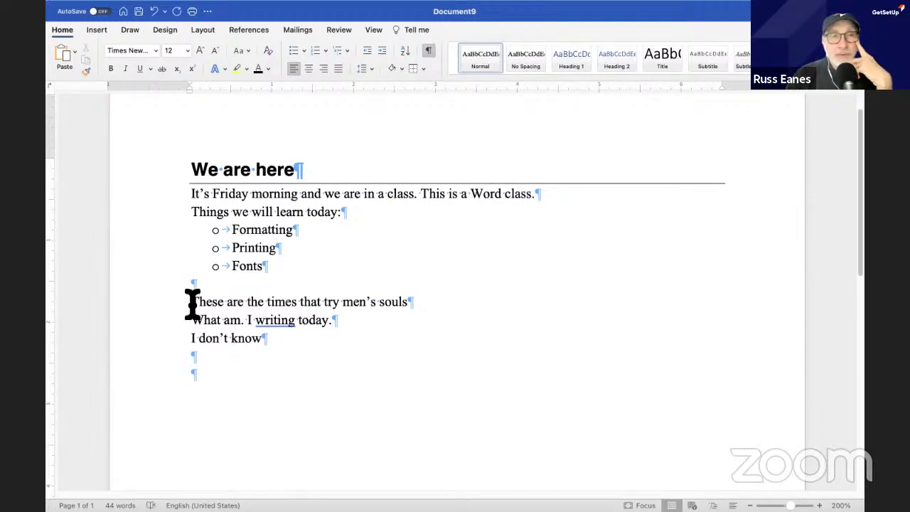
{"action": "left_click_drag", "start_coordinate": [192, 304], "coordinate": [253, 339]}
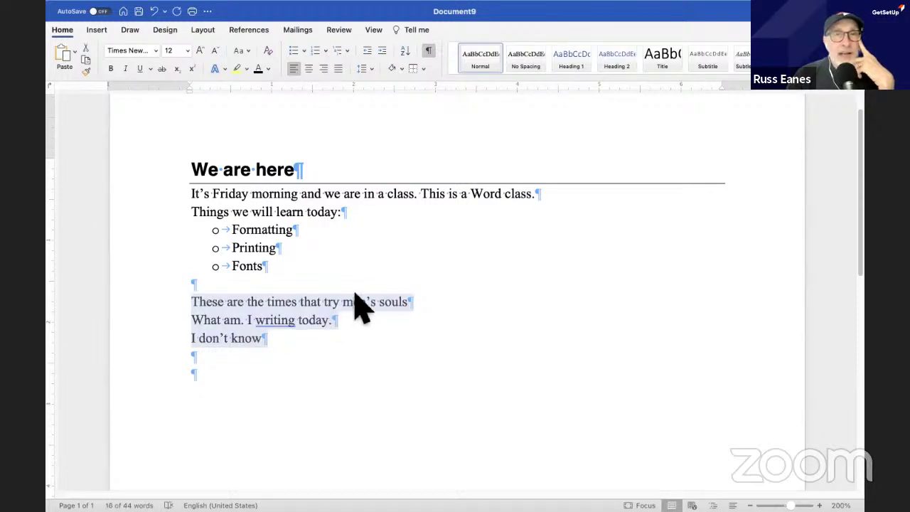
{"action": "left_click", "coordinate": [372, 69]}
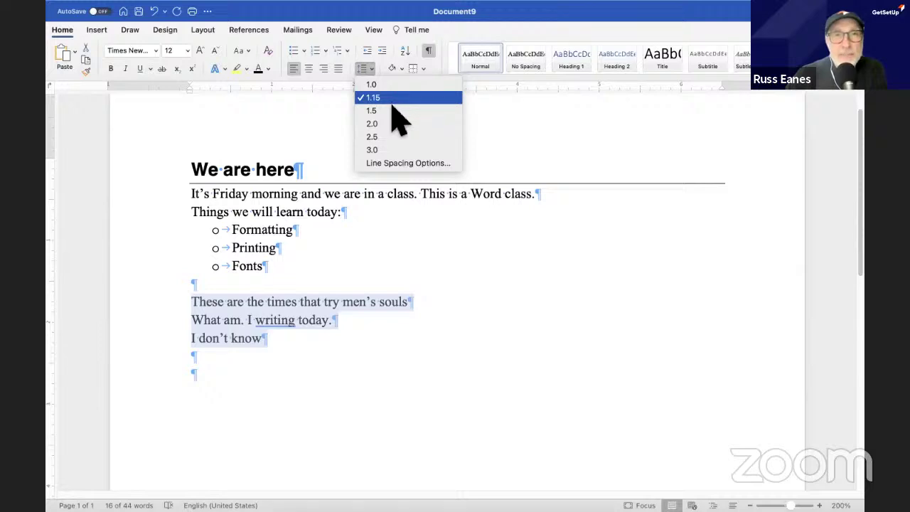
{"action": "left_click", "coordinate": [393, 85]}
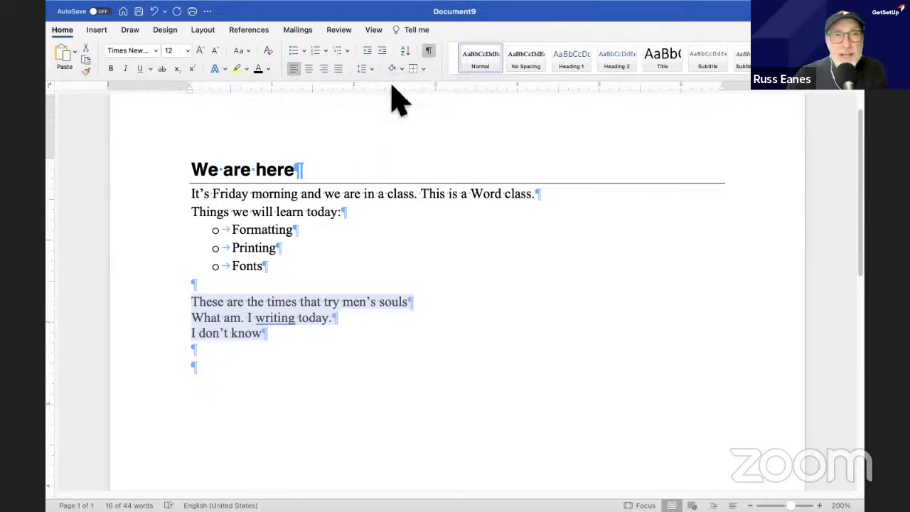
{"action": "left_click", "coordinate": [371, 69]}
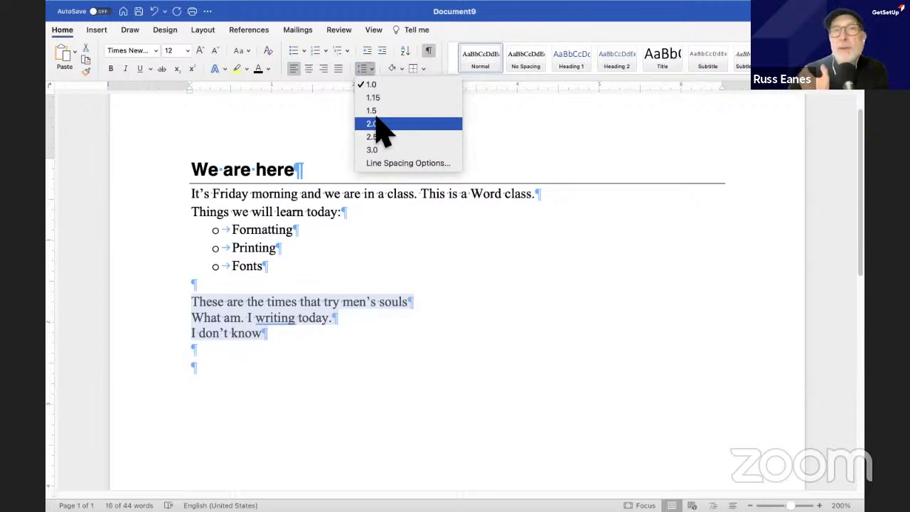
{"action": "left_click", "coordinate": [384, 124]}
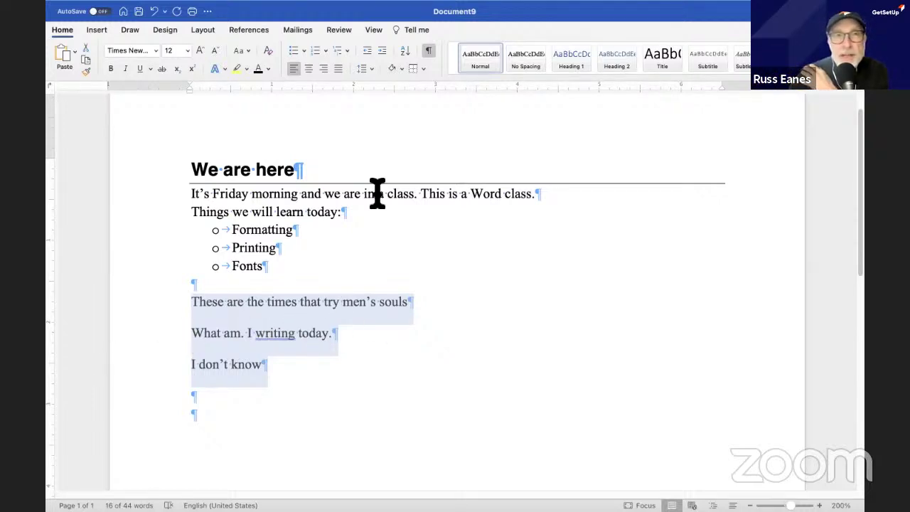
{"action": "left_click", "coordinate": [369, 68]}
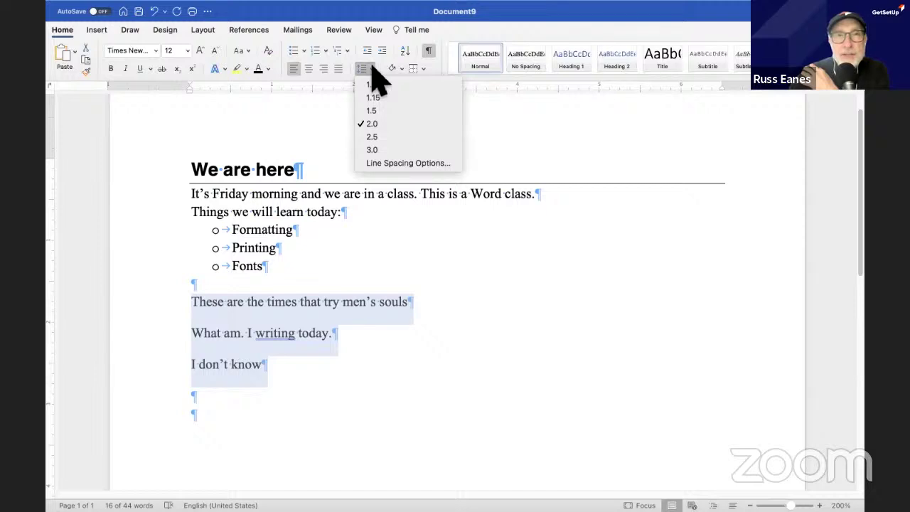
{"action": "left_click", "coordinate": [377, 97]}
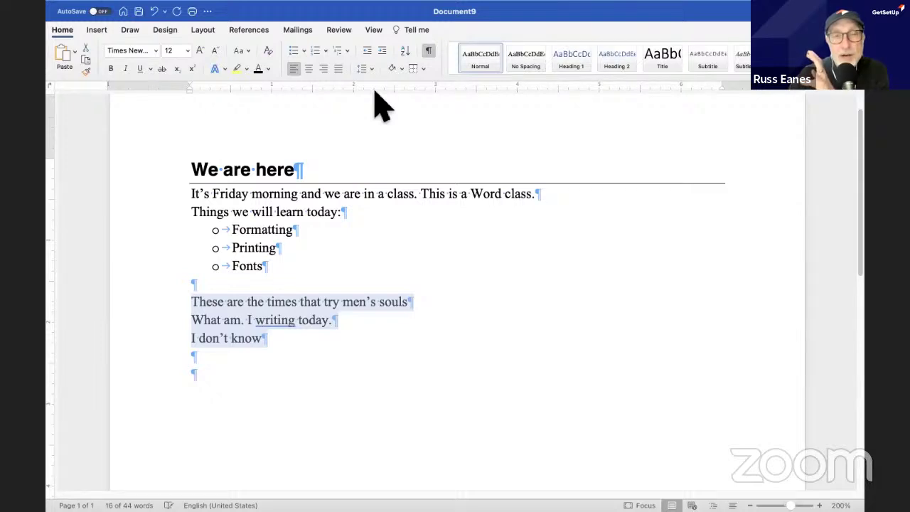
{"action": "left_click", "coordinate": [371, 69]}
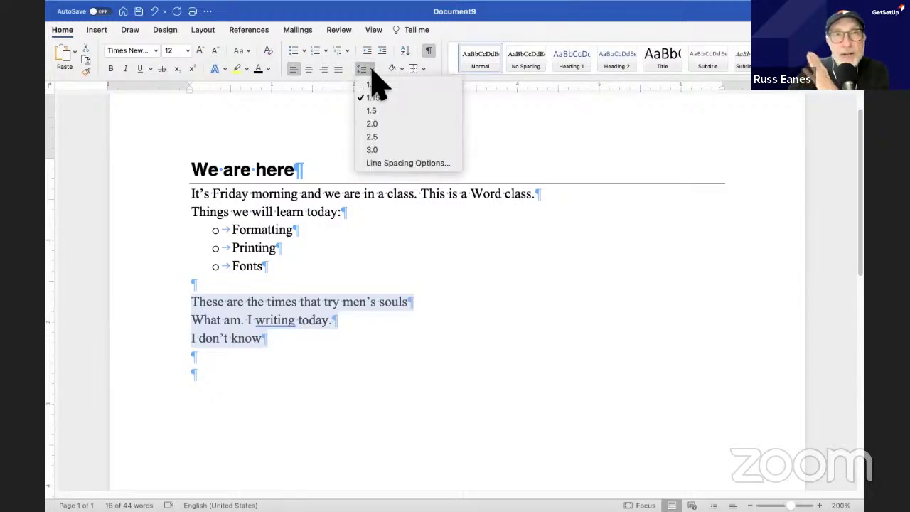
{"action": "left_click", "coordinate": [378, 162]}
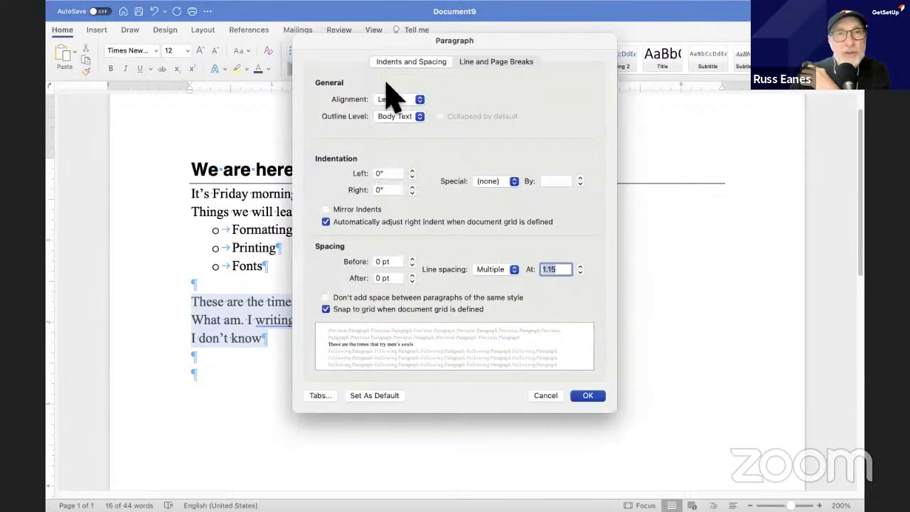
{"action": "left_click_drag", "start_coordinate": [391, 41], "coordinate": [538, 39]}
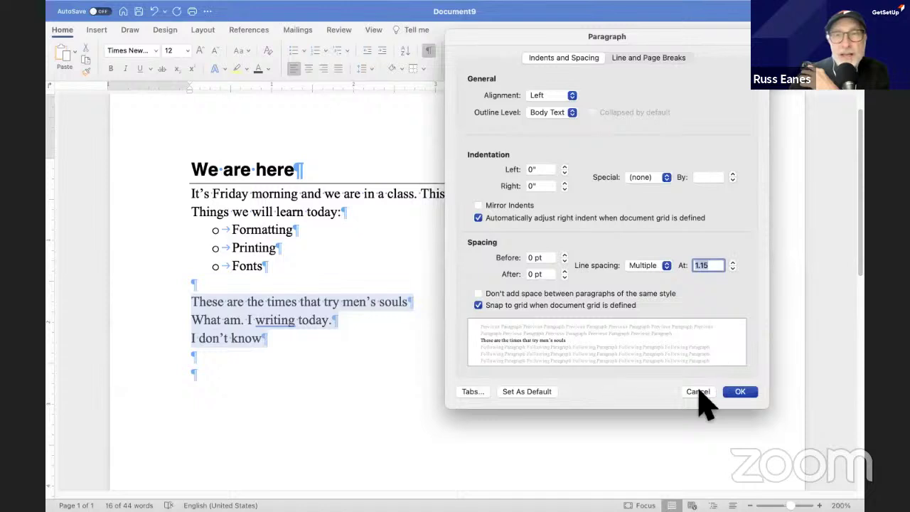
{"action": "left_click", "coordinate": [695, 392]}
Examine the alignment and line spacing choices in the paragraph settings of the three lines below the bulleted list, leaving them as they are.
{"action": "left_click", "coordinate": [370, 69]}
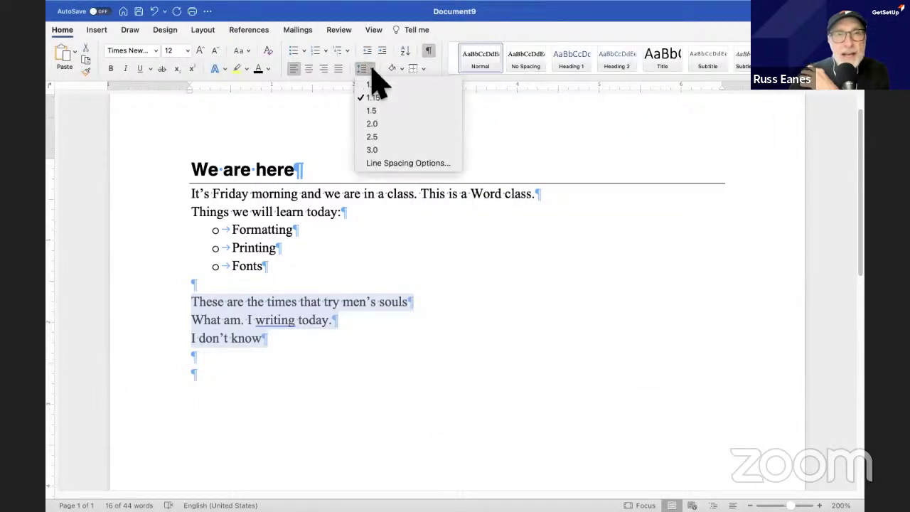
{"action": "left_click", "coordinate": [388, 165]}
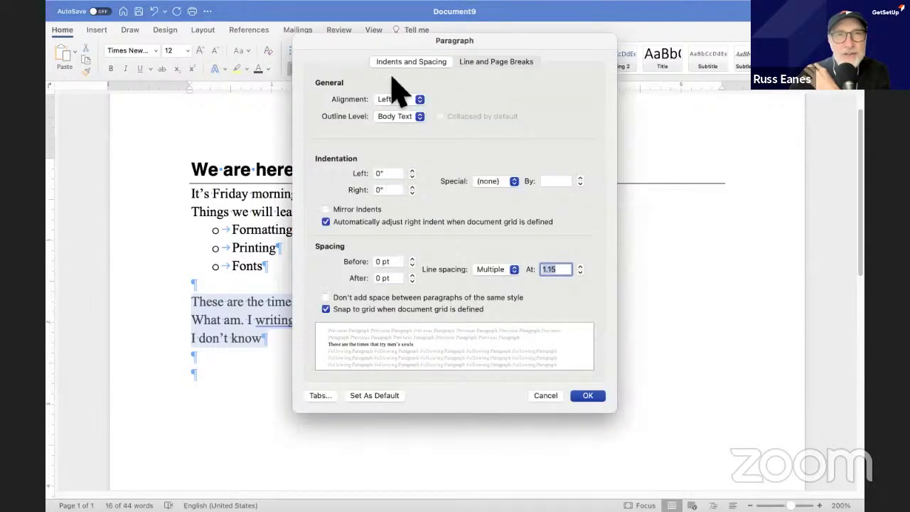
{"action": "left_click_drag", "start_coordinate": [353, 39], "coordinate": [506, 42]}
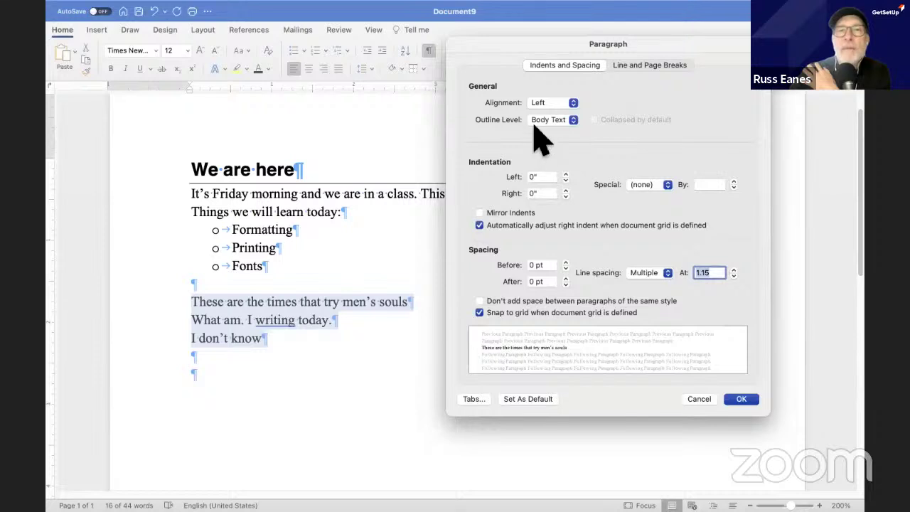
{"action": "left_click", "coordinate": [573, 102]}
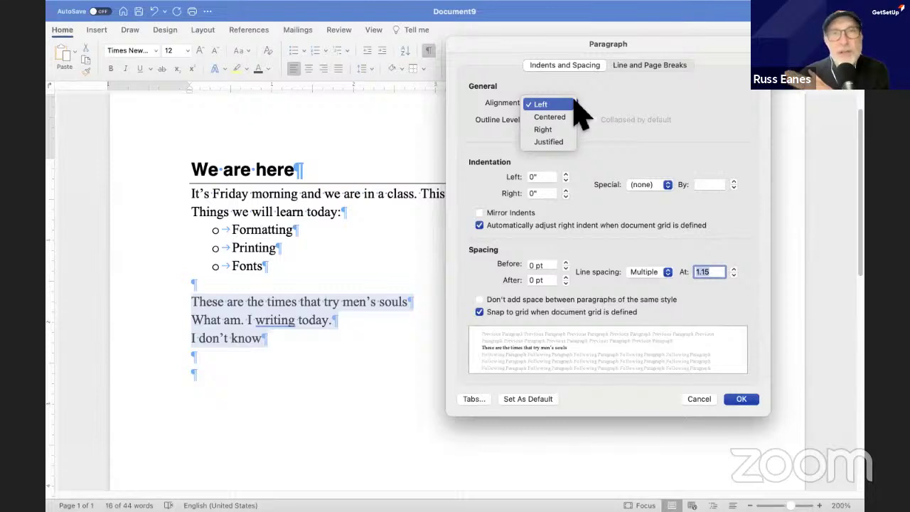
{"action": "left_click", "coordinate": [537, 104]}
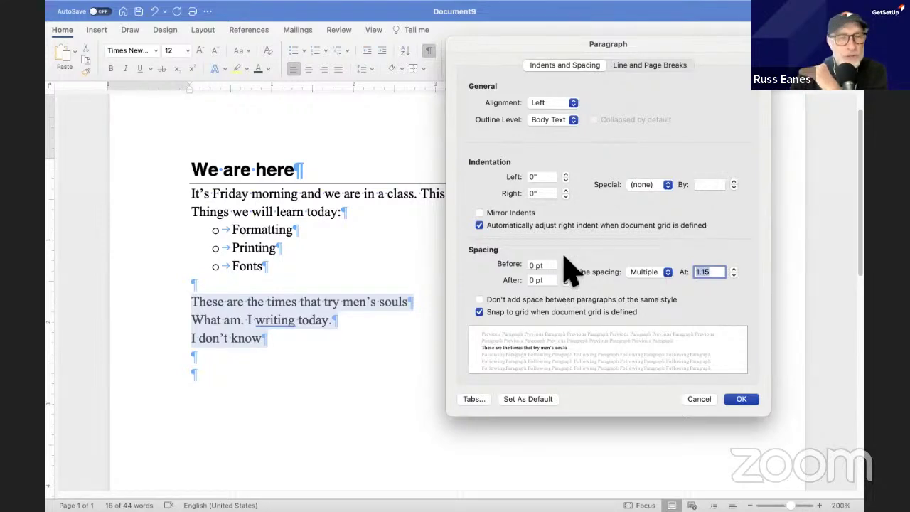
{"action": "left_click", "coordinate": [668, 272]}
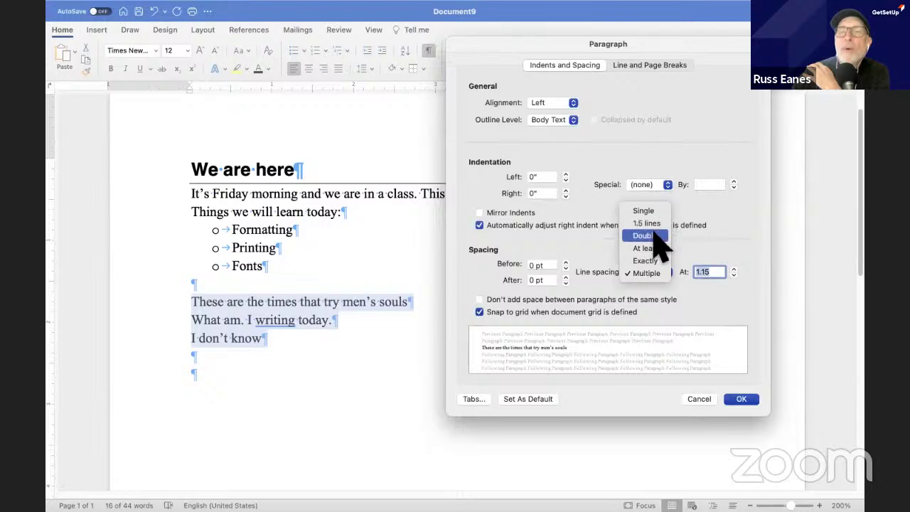
{"action": "left_click", "coordinate": [614, 256]}
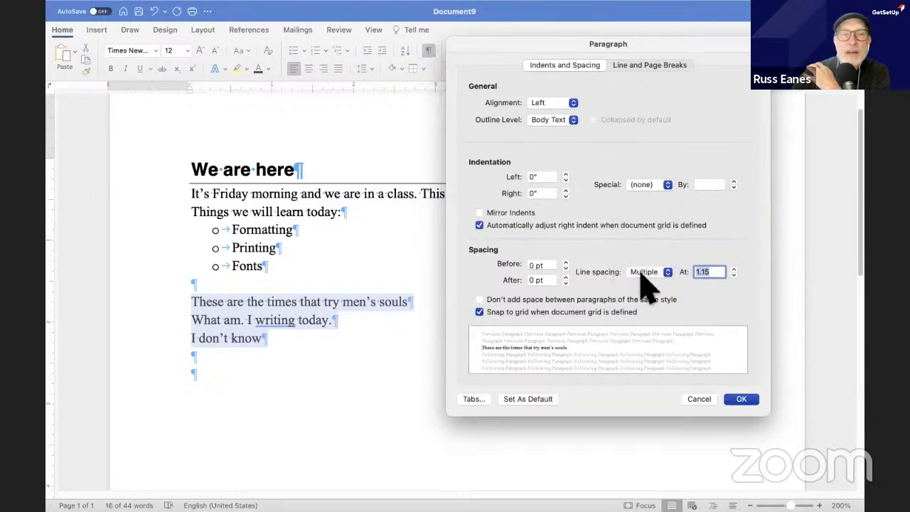
{"action": "left_click", "coordinate": [739, 400]}
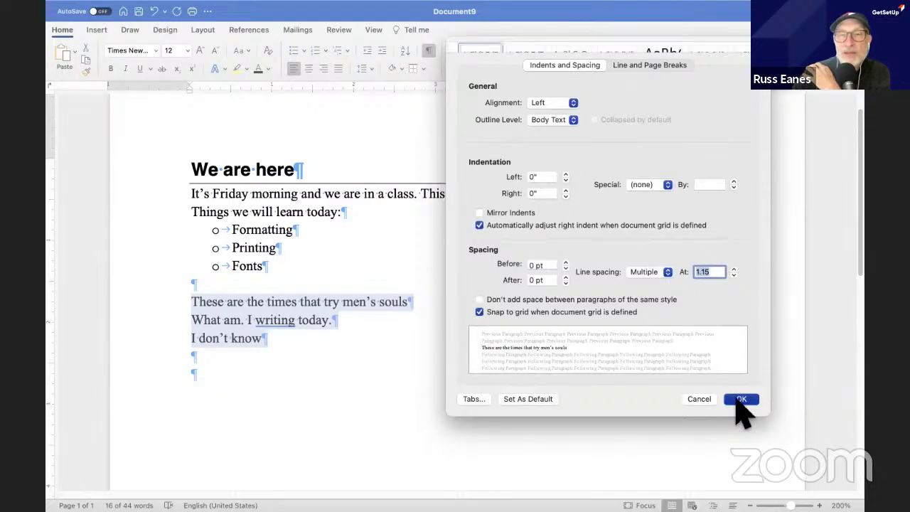
{"action": "left_click", "coordinate": [365, 70]}
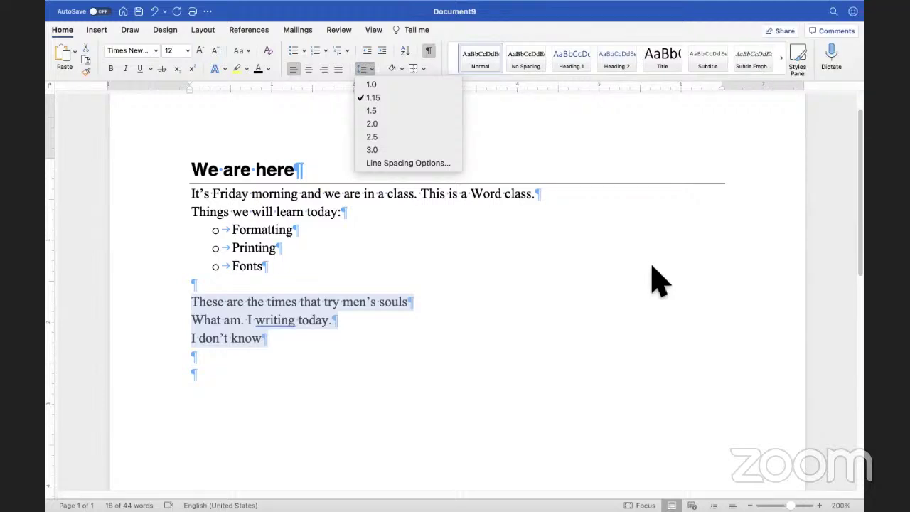
{"action": "left_click", "coordinate": [524, 264]}
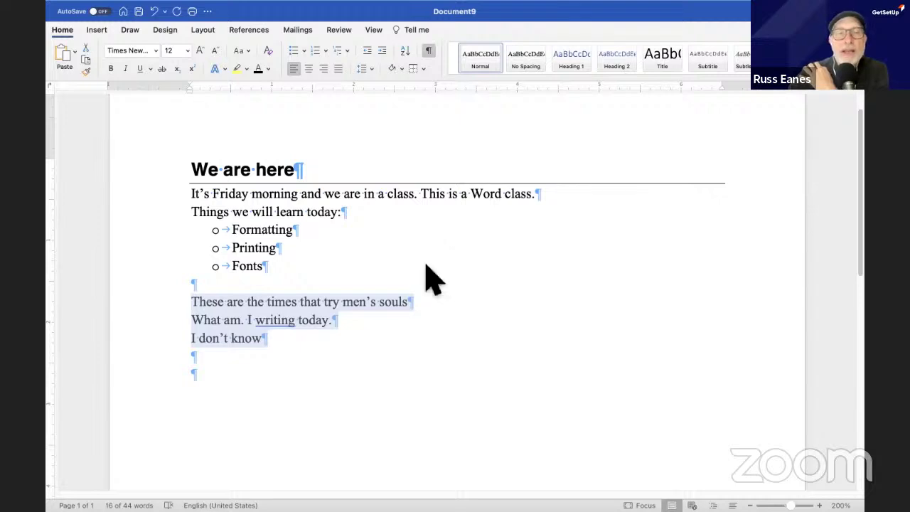
{"action": "left_click", "coordinate": [445, 306]}
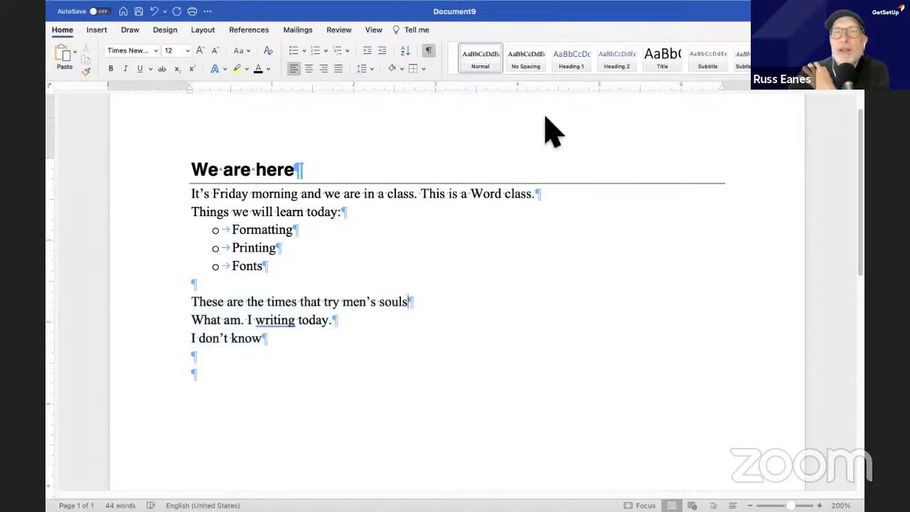
Try pasting a copy of the "These are the times that try men's souls" line below "I don't know", and undo the paste.
{"action": "left_click", "coordinate": [133, 307]}
{"action": "key", "text": "ctrl+c"}
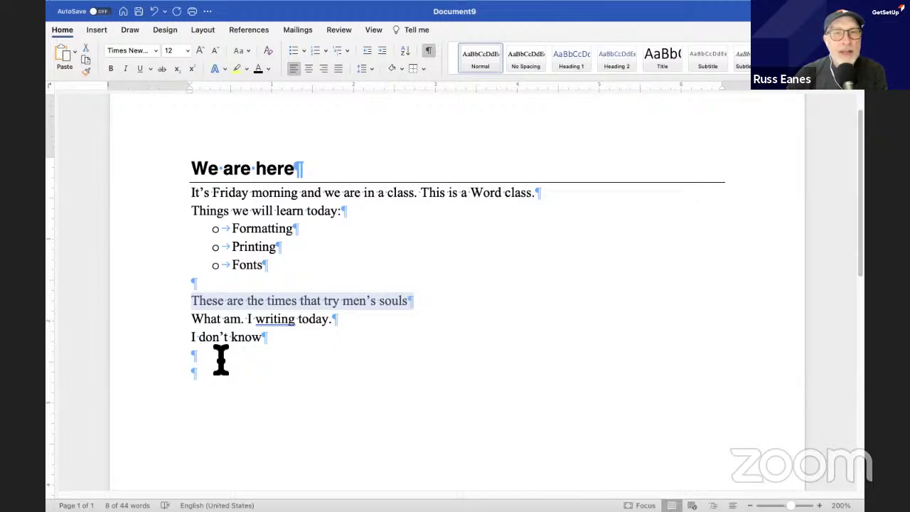
{"action": "left_click", "coordinate": [221, 359]}
{"action": "key", "text": "ctrl+v"}
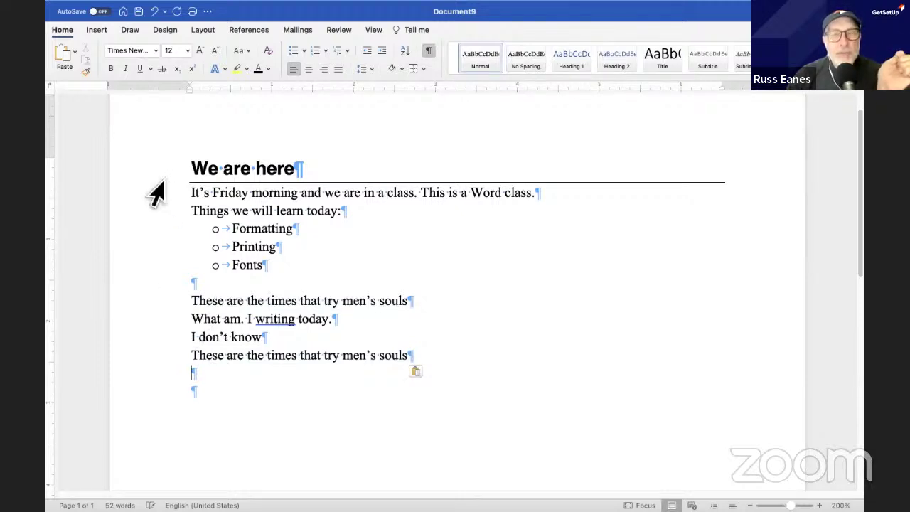
{"action": "left_click", "coordinate": [154, 11]}
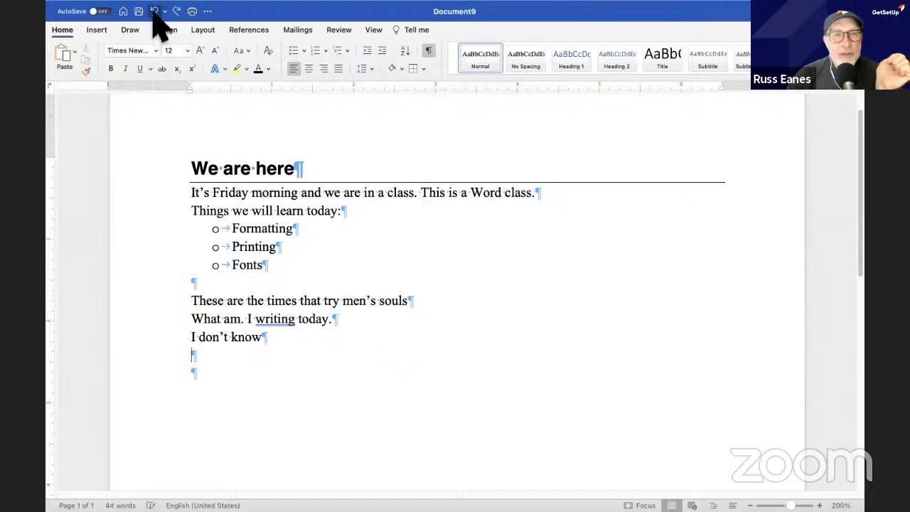
Move the "These are the times that try men's souls" line to the first empty line below "I don't know".
{"action": "left_click", "coordinate": [181, 301]}
{"action": "key", "text": "super+c"}
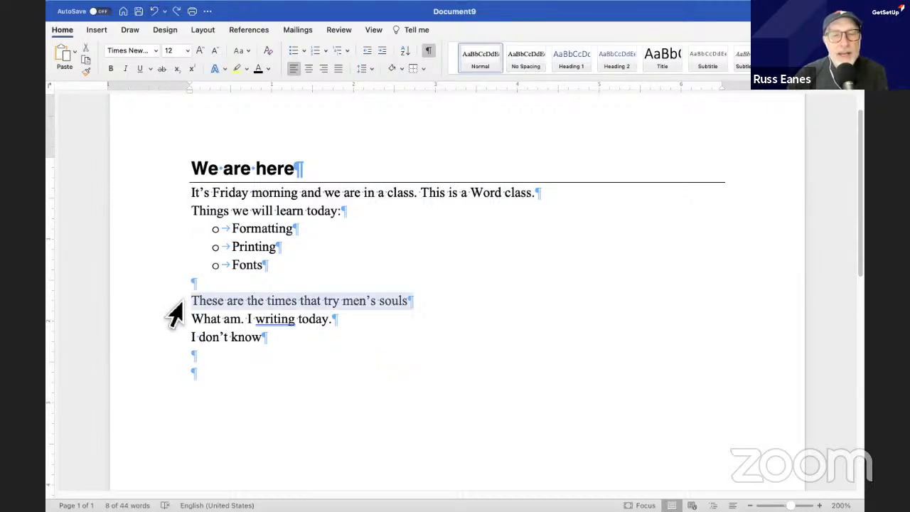
{"action": "key", "text": "BackSpace"}
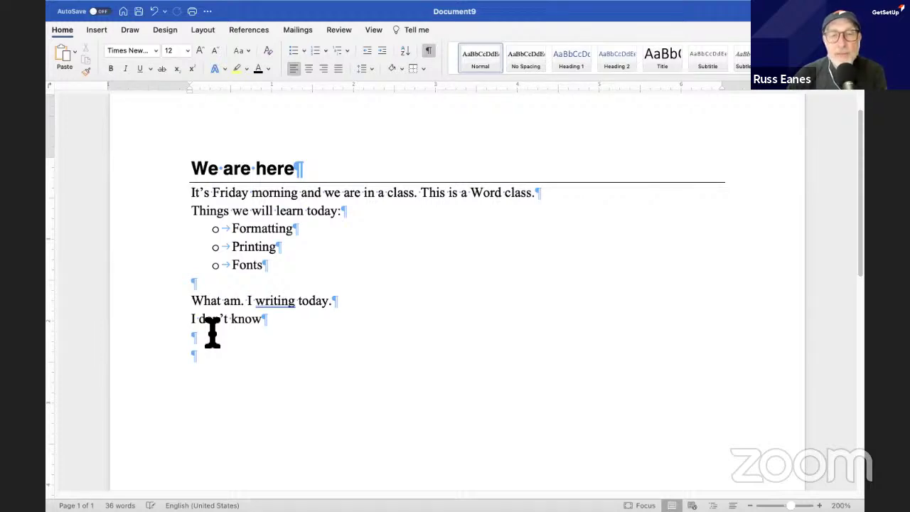
{"action": "key", "text": "super+v"}
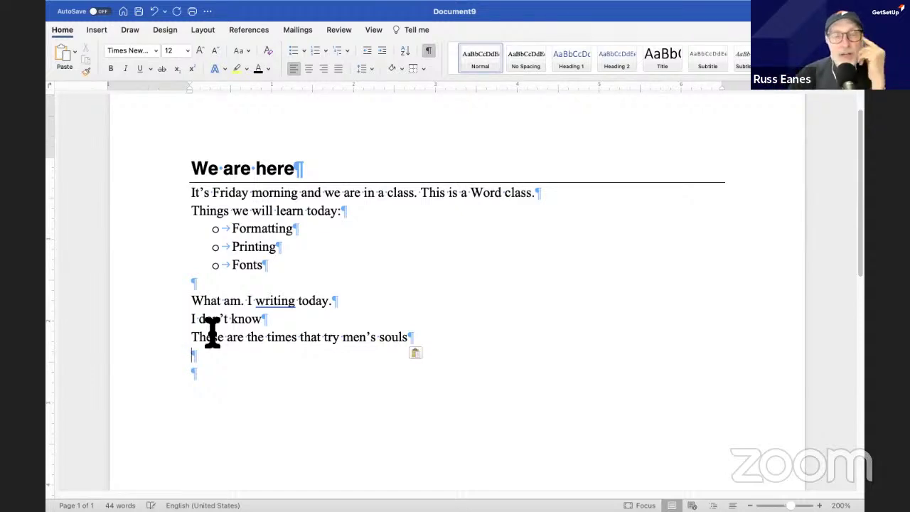
Cut the "What am. I writing today." line and paste it on the first empty line below the "men's souls" sentence.
{"action": "left_click", "coordinate": [175, 303]}
{"action": "key", "text": "super+c"}
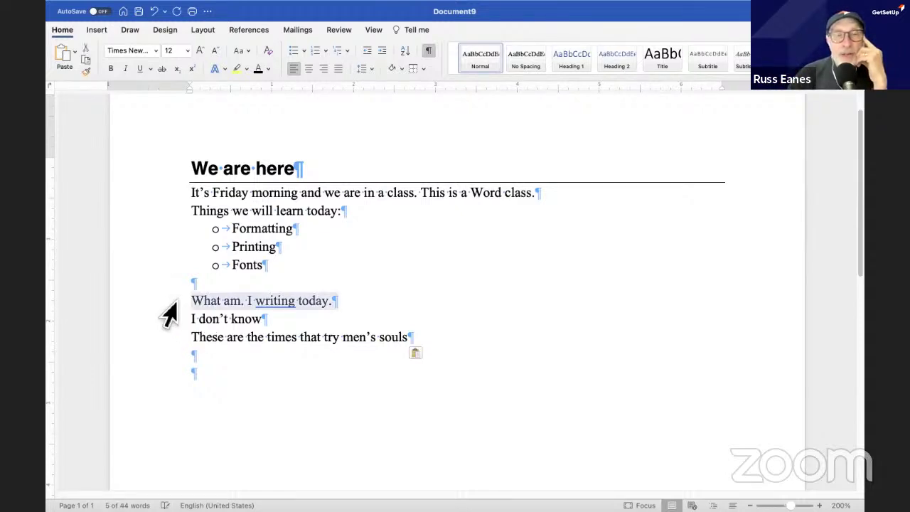
{"action": "right_click", "coordinate": [226, 303]}
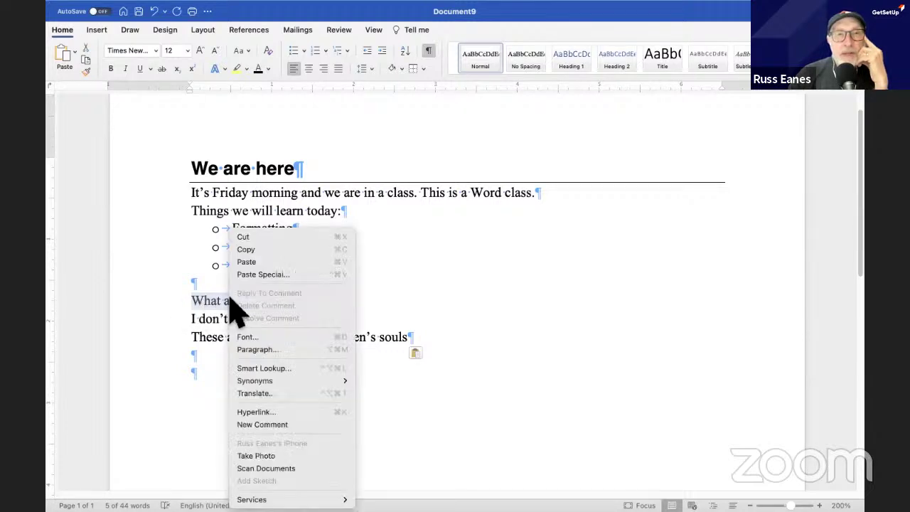
{"action": "left_click", "coordinate": [241, 237]}
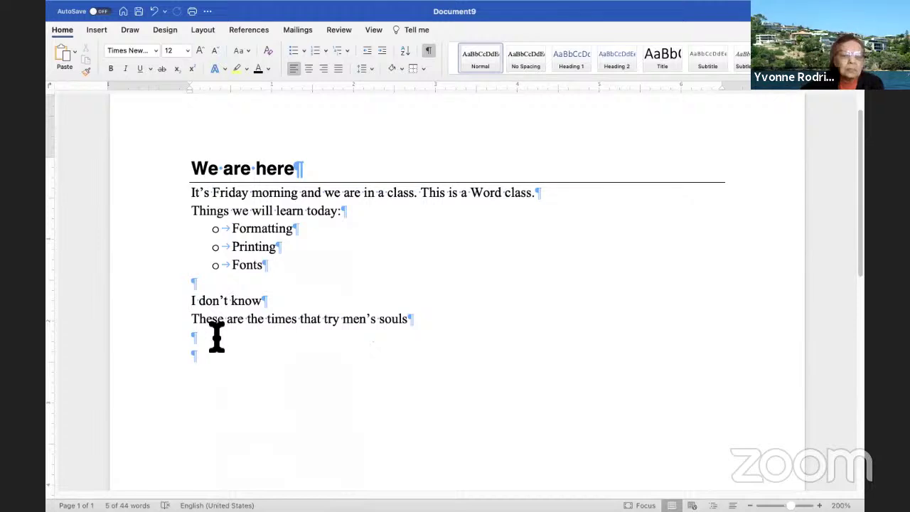
{"action": "right_click", "coordinate": [216, 335]}
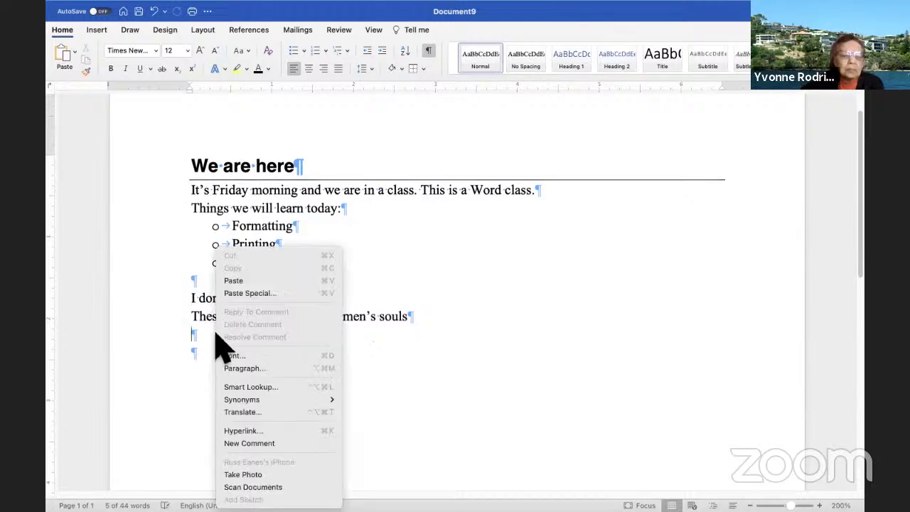
{"action": "left_click", "coordinate": [242, 282]}
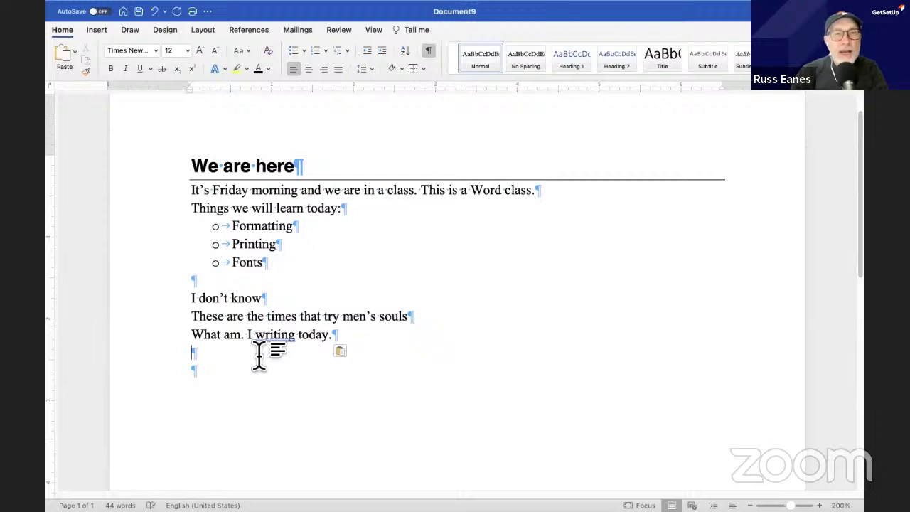
Write the deliberately misspelled sentence "Is everyoje understning tghs?" below the "What am. I writing today." line.
{"action": "type", "text": "Is everyoje understn"}
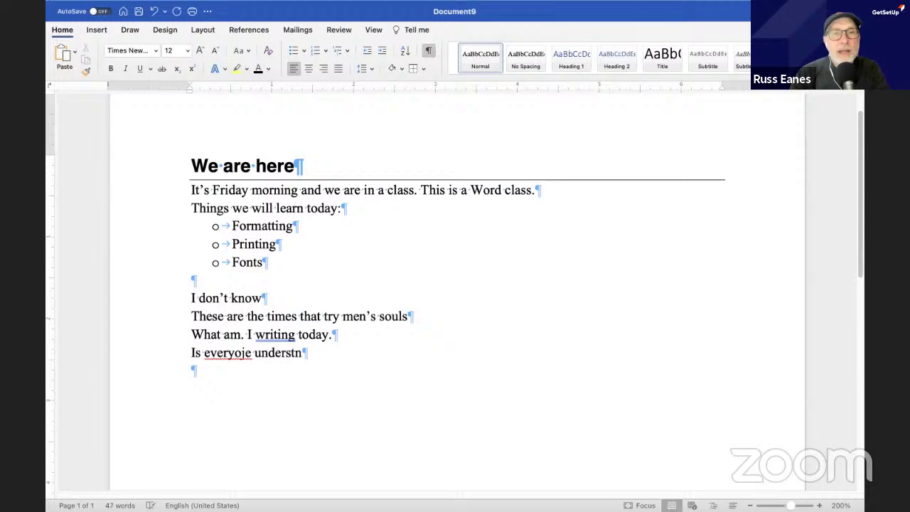
{"action": "type", "text": "ing tgh"}
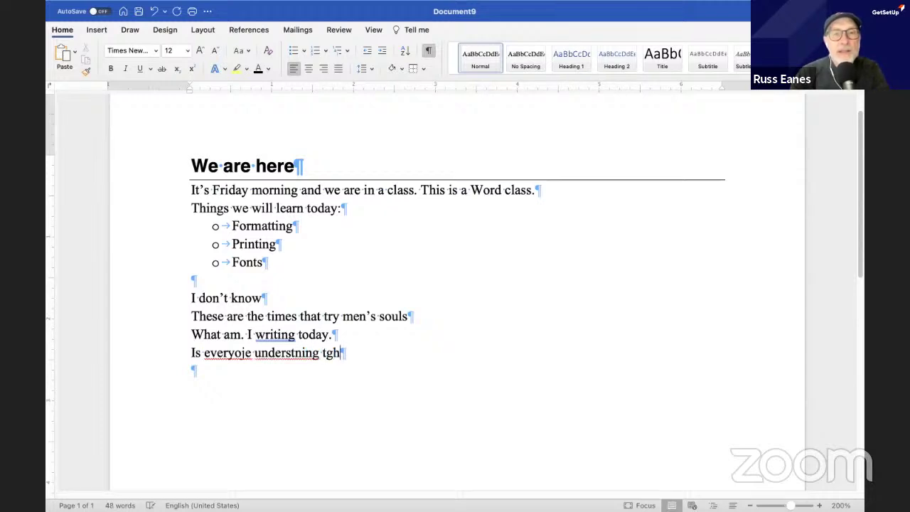
{"action": "type", "text": "s?"}
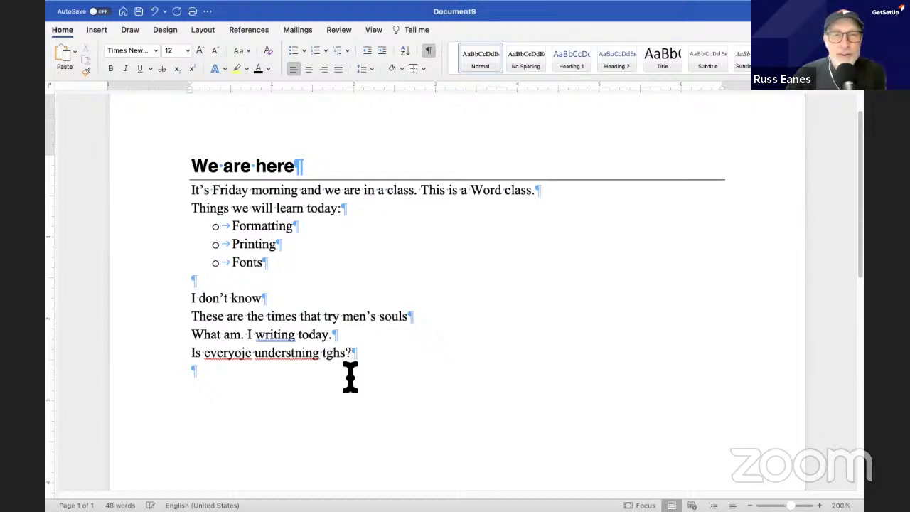
Replace the misspelled words in the last sentence with the suggestions "everyone", "understanding" and "tights", and start a new line below it.
{"action": "right_click", "coordinate": [230, 354]}
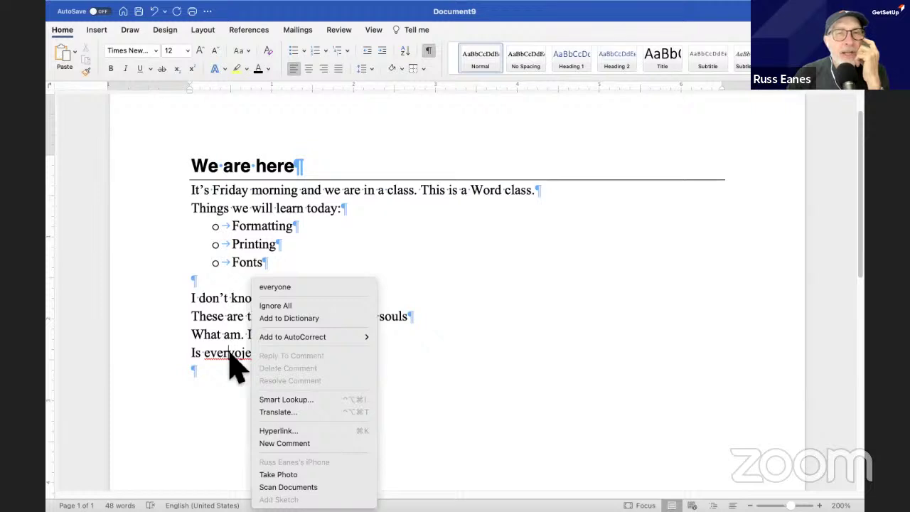
{"action": "left_click", "coordinate": [273, 287]}
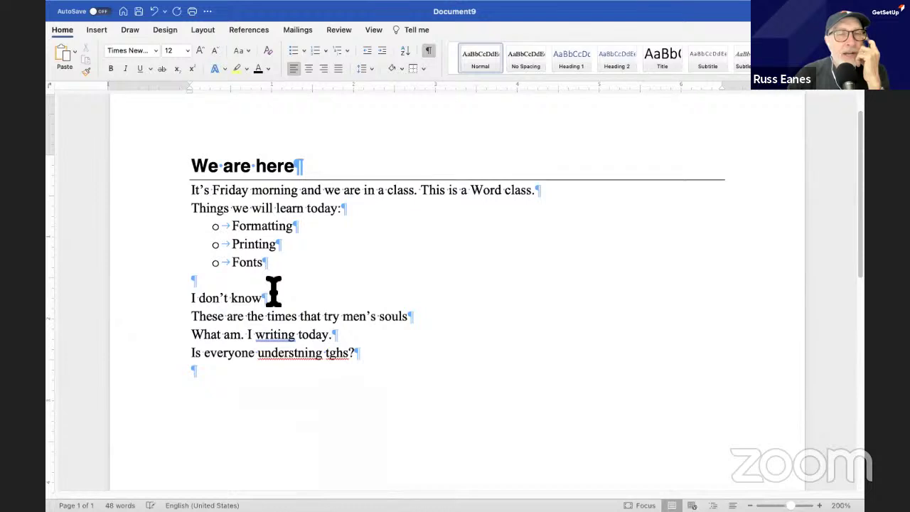
{"action": "right_click", "coordinate": [298, 356]}
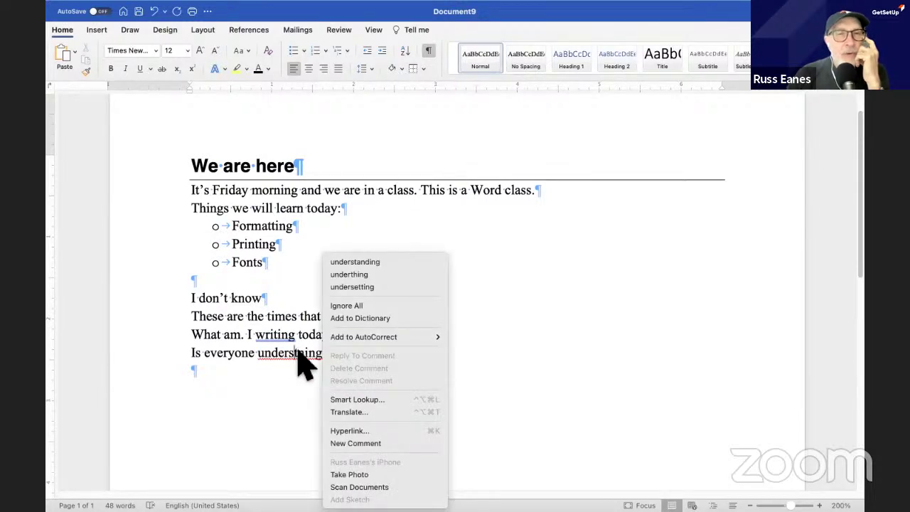
{"action": "left_click", "coordinate": [354, 262]}
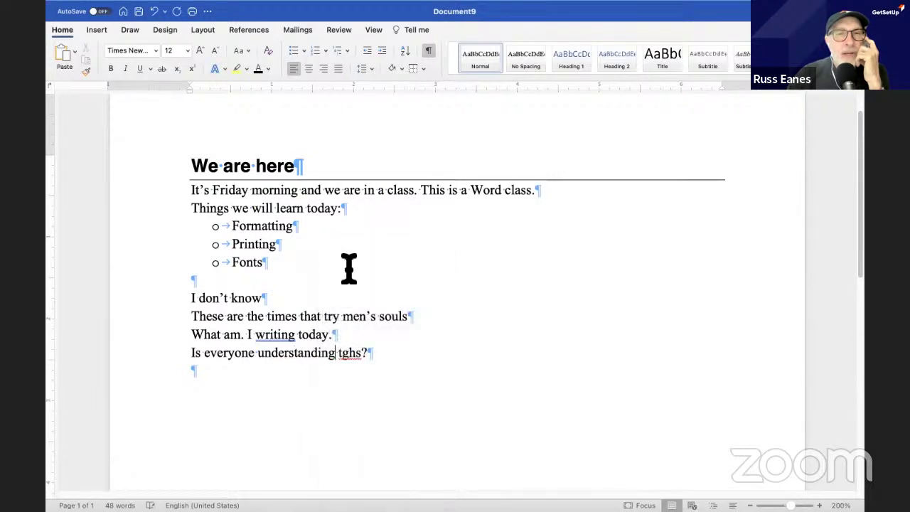
{"action": "right_click", "coordinate": [349, 354]}
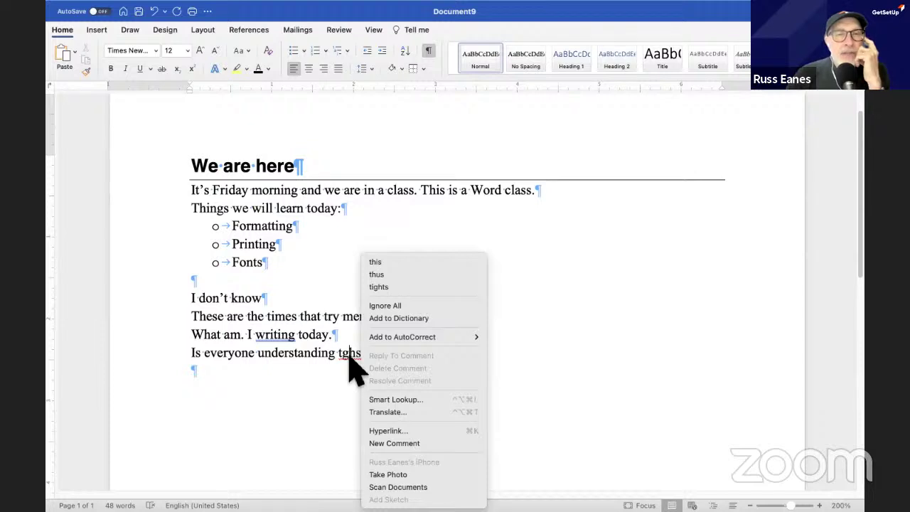
{"action": "left_click", "coordinate": [389, 288]}
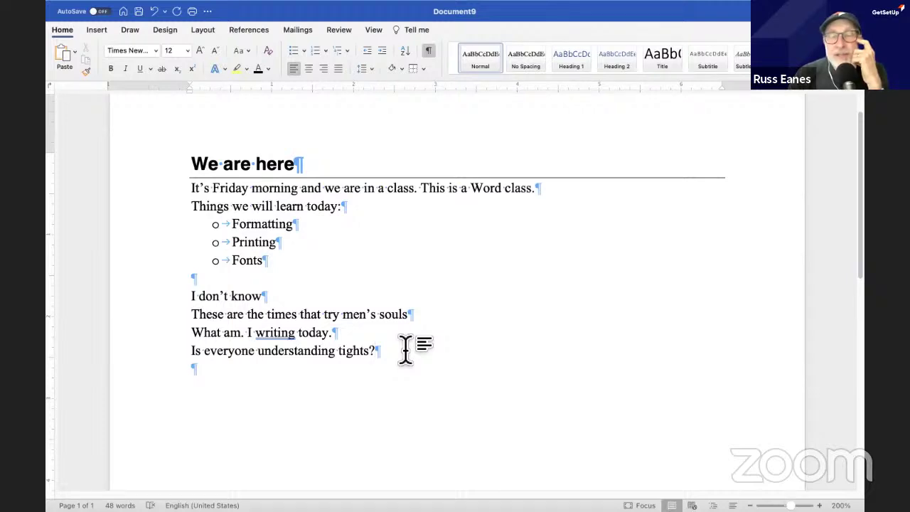
{"action": "key", "text": "Return"}
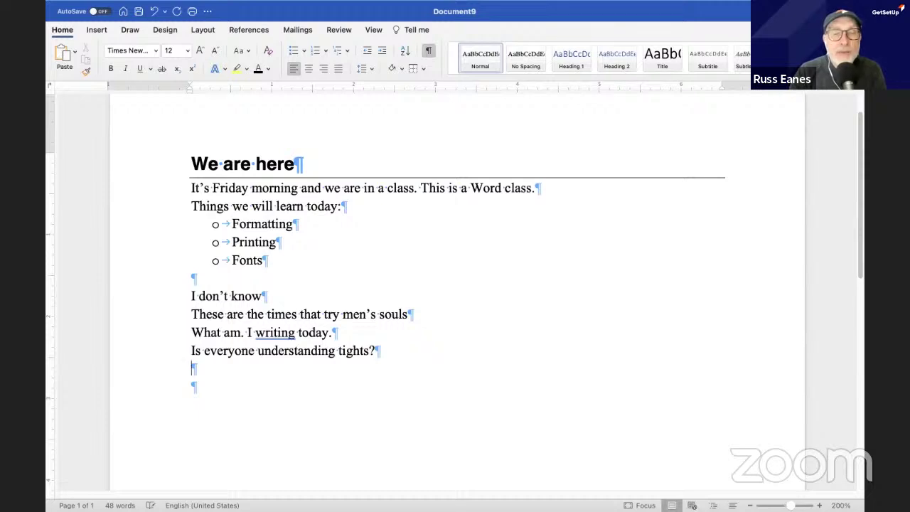
Write the sentence "I am on the River Nive." on the empty line below "Is everyone understanding tights?".
{"action": "type", "text": "I am o"}
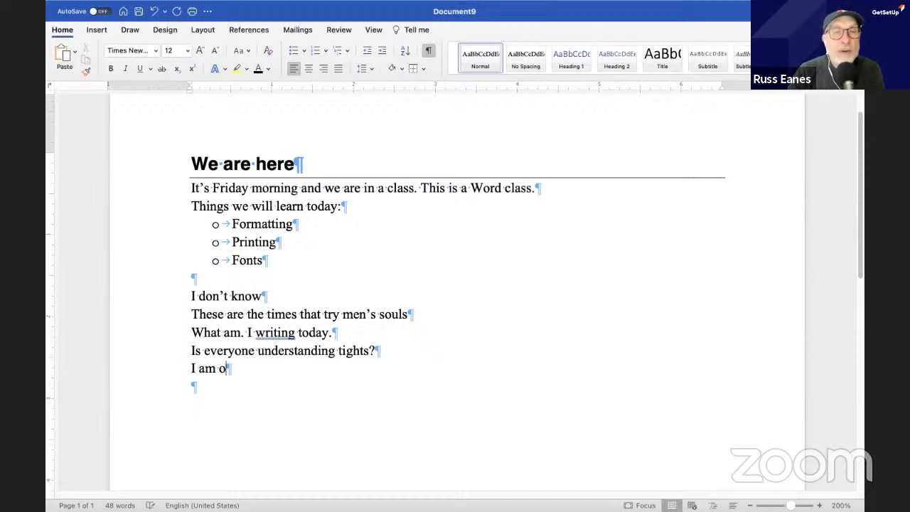
{"action": "type", "text": "n the R"}
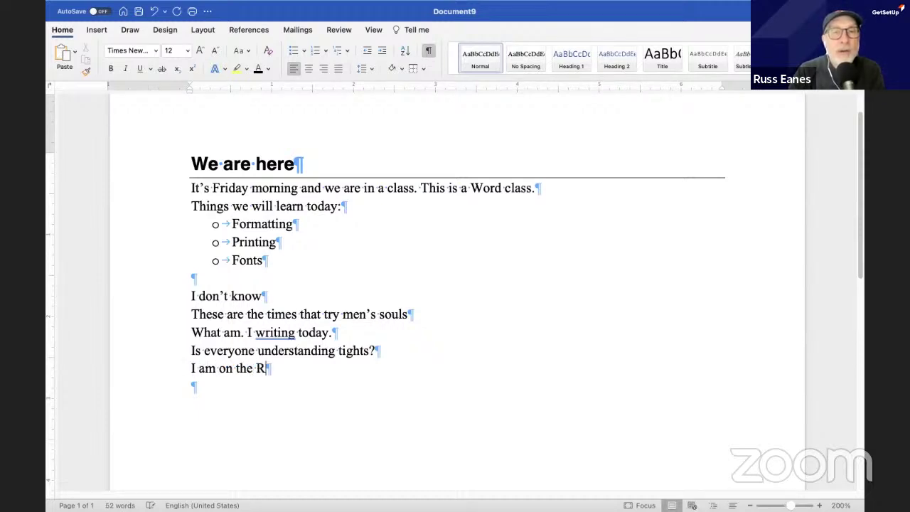
{"action": "type", "text": "iver Nive."}
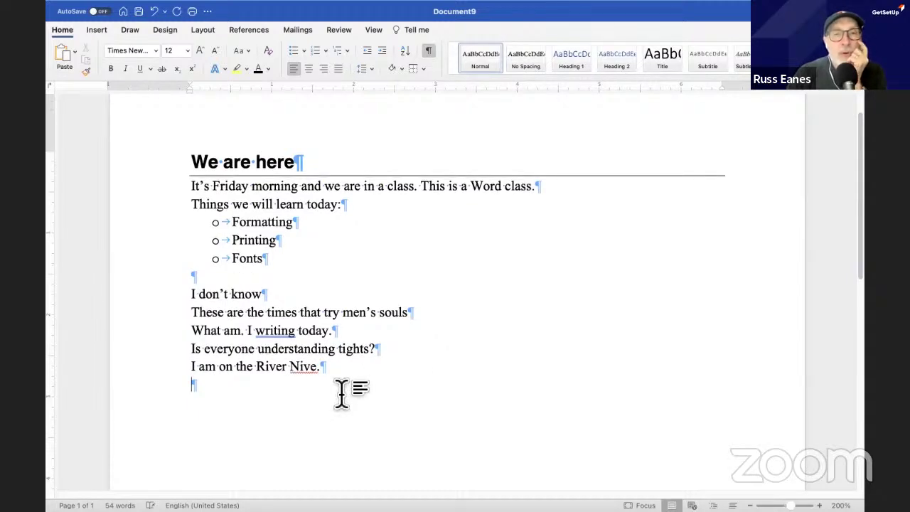
Add the flagged word "Nive" in the last sentence to the spelling dictionary.
{"action": "right_click", "coordinate": [307, 366]}
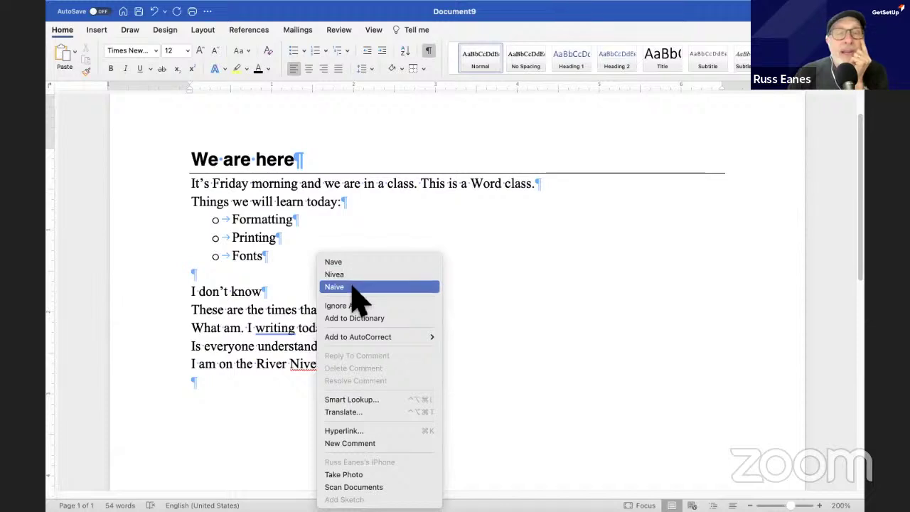
{"action": "left_click", "coordinate": [304, 379]}
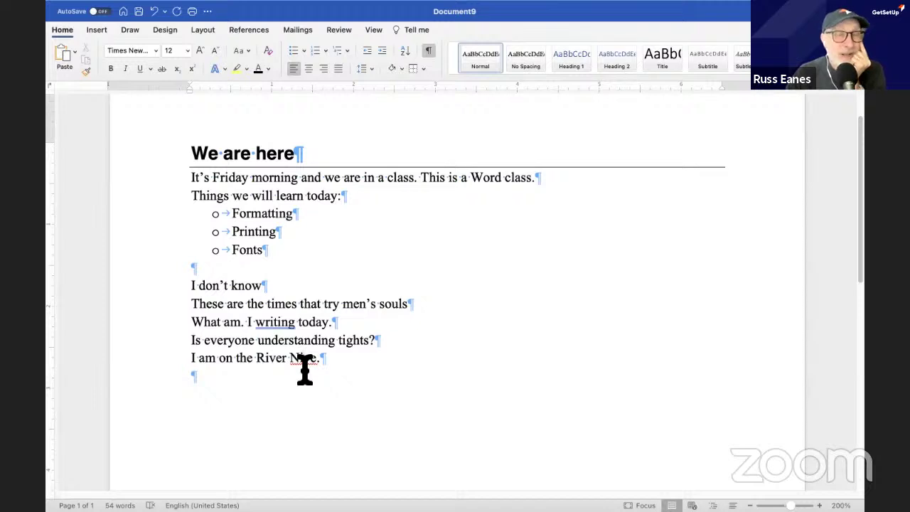
{"action": "left_click", "coordinate": [305, 366]}
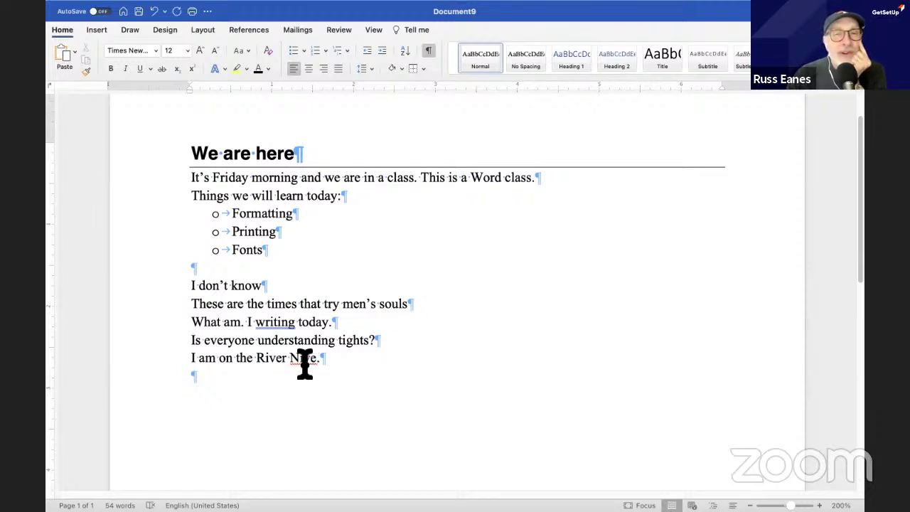
{"action": "right_click", "coordinate": [304, 361]}
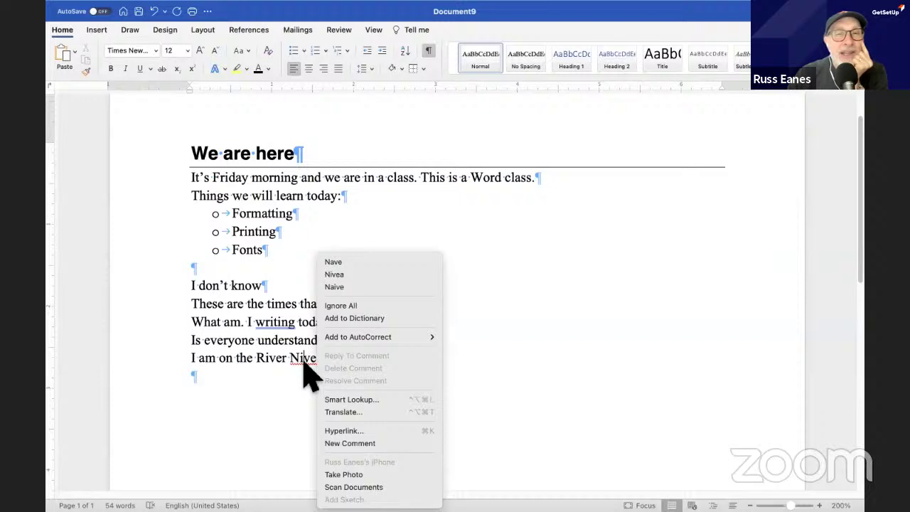
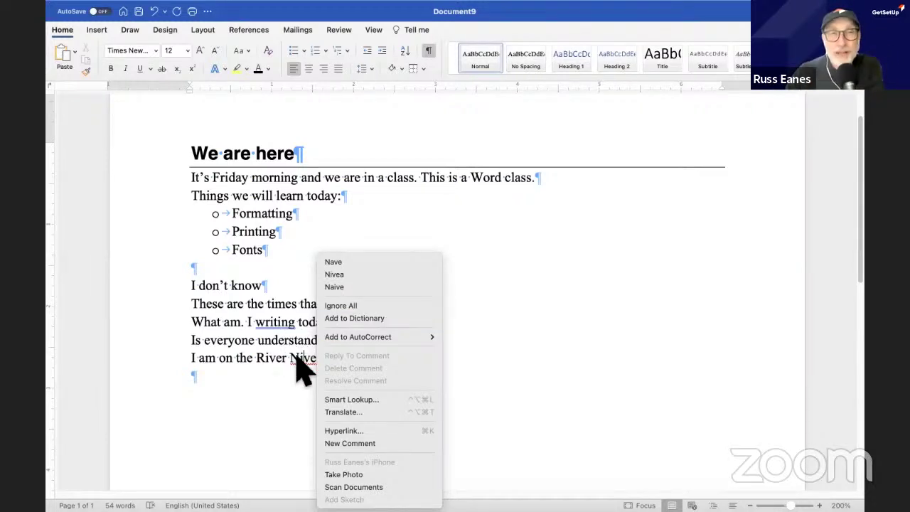
{"action": "left_click", "coordinate": [335, 318]}
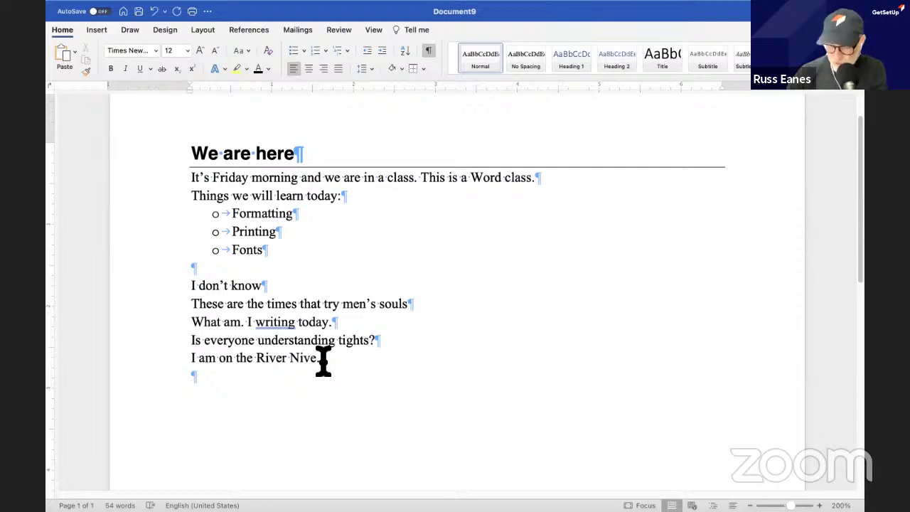
{"action": "scroll", "coordinate": [323, 359], "scroll_direction": "up", "scroll_amount": 1}
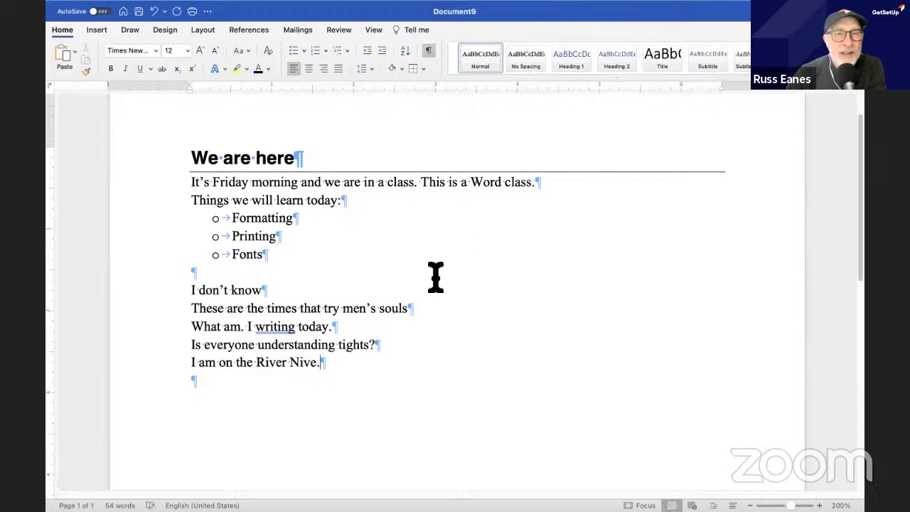
{"action": "scroll", "coordinate": [430, 278], "scroll_direction": "down", "scroll_amount": 1}
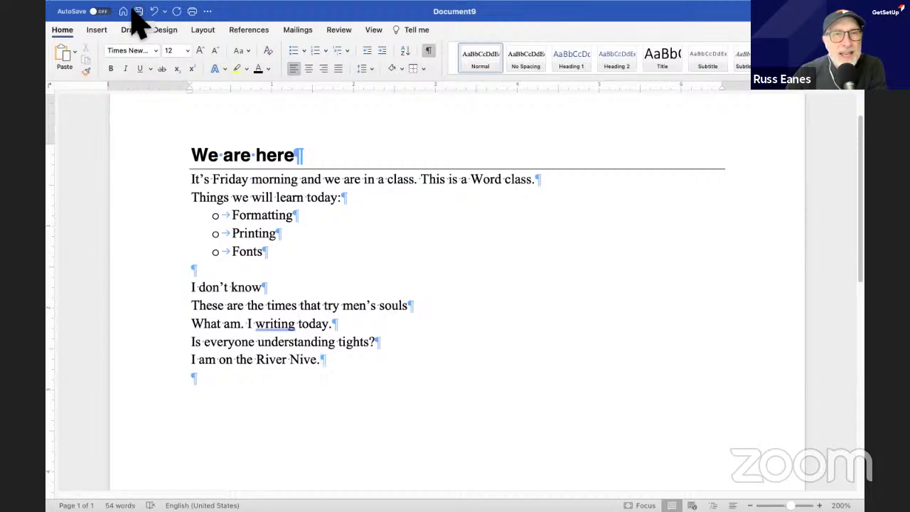
Switch to the open document "Great Allegheny Passage class notes", look through it, and return to Document9.
{"action": "mouse_move", "coordinate": [139, 1]}
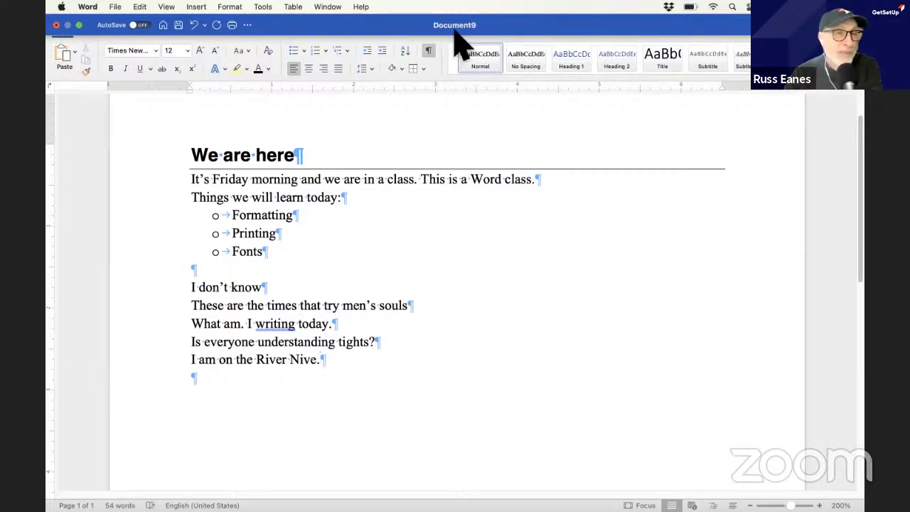
{"action": "left_click", "coordinate": [330, 8]}
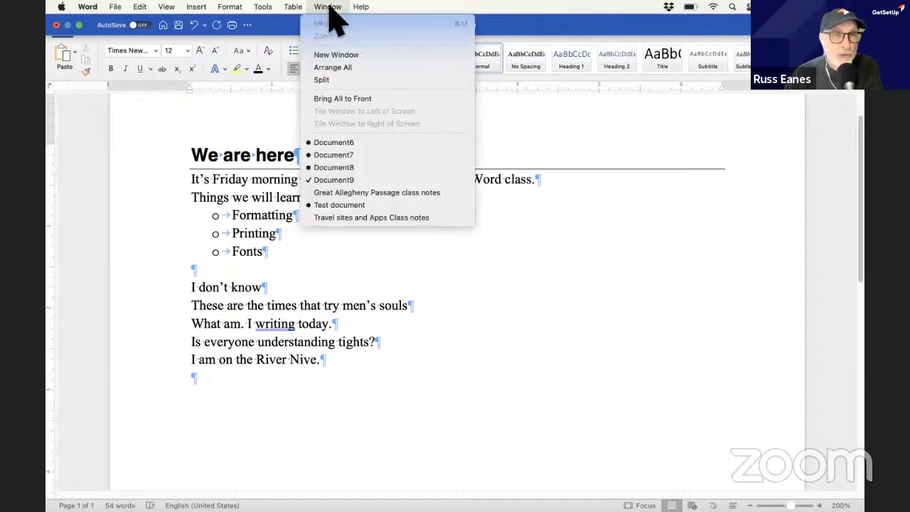
{"action": "left_click", "coordinate": [365, 192]}
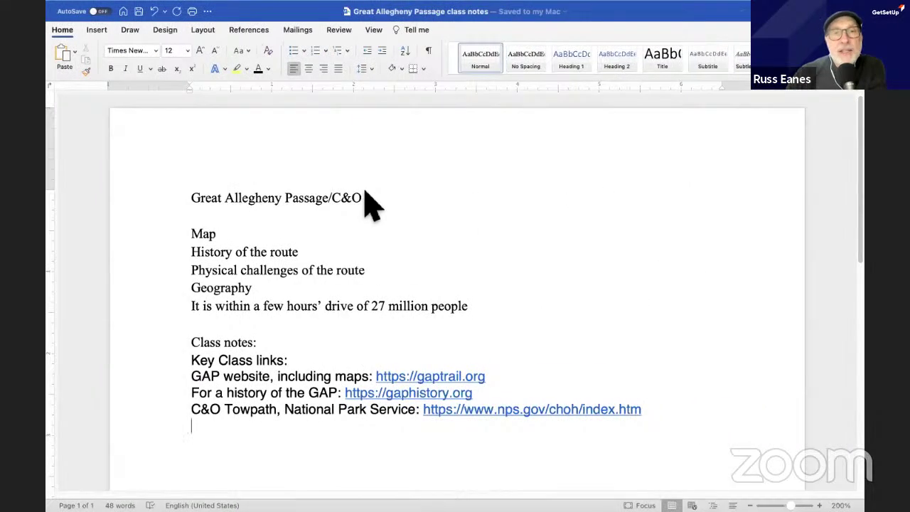
{"action": "scroll", "coordinate": [365, 192], "scroll_direction": "down", "scroll_amount": 3}
{"action": "scroll", "coordinate": [365, 192], "scroll_direction": "up", "scroll_amount": 1}
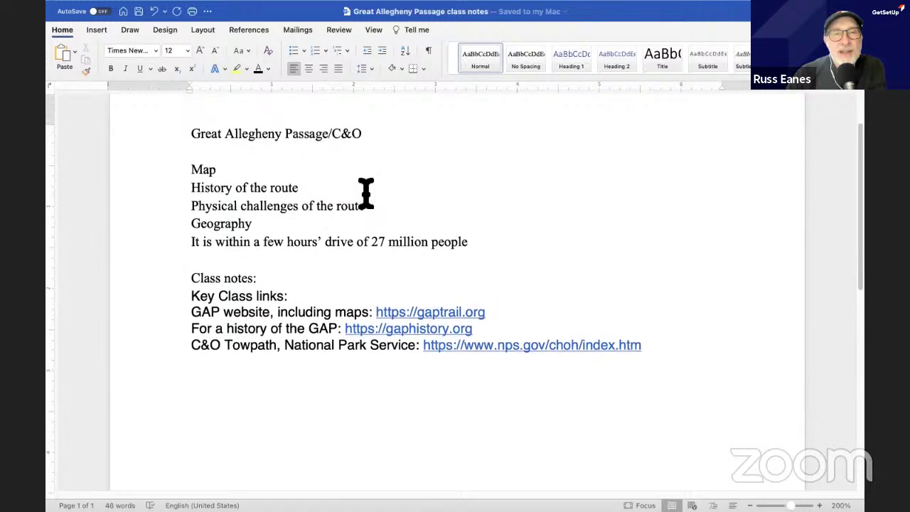
{"action": "scroll", "coordinate": [365, 192], "scroll_direction": "up", "scroll_amount": 1}
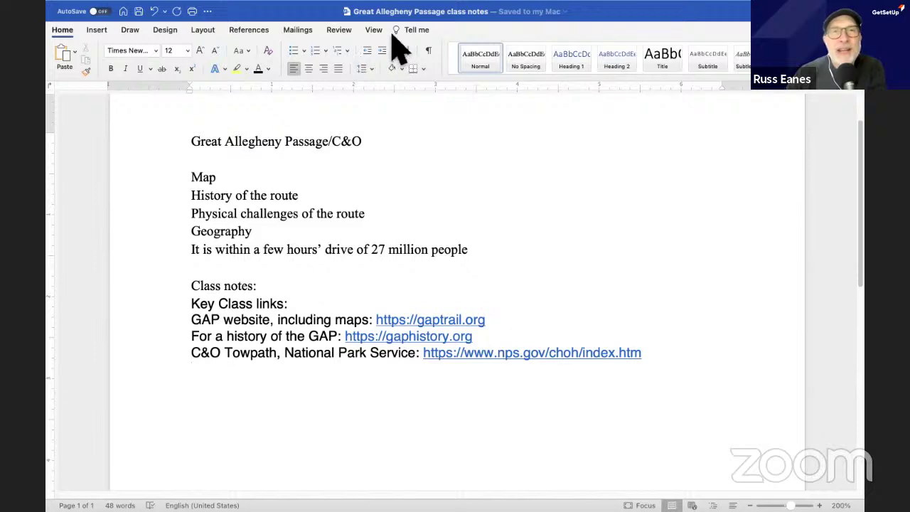
{"action": "left_click", "coordinate": [327, 7]}
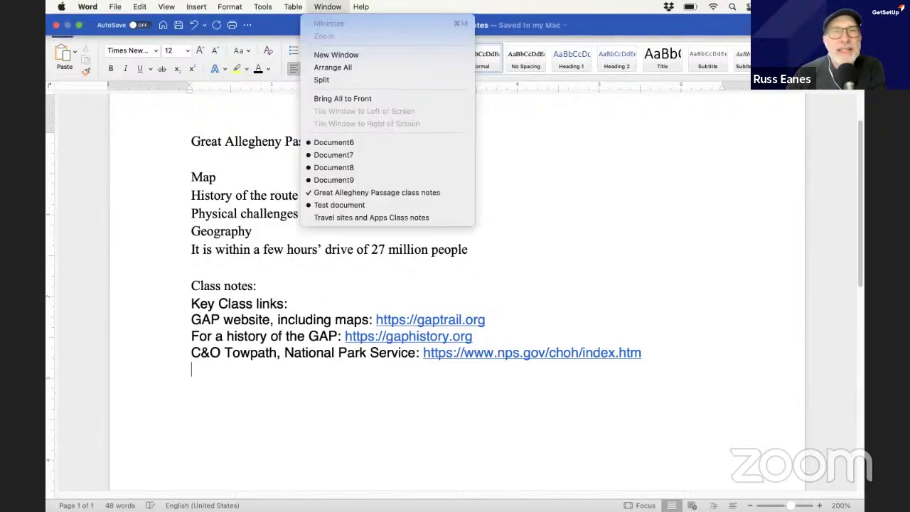
{"action": "left_click", "coordinate": [374, 180]}
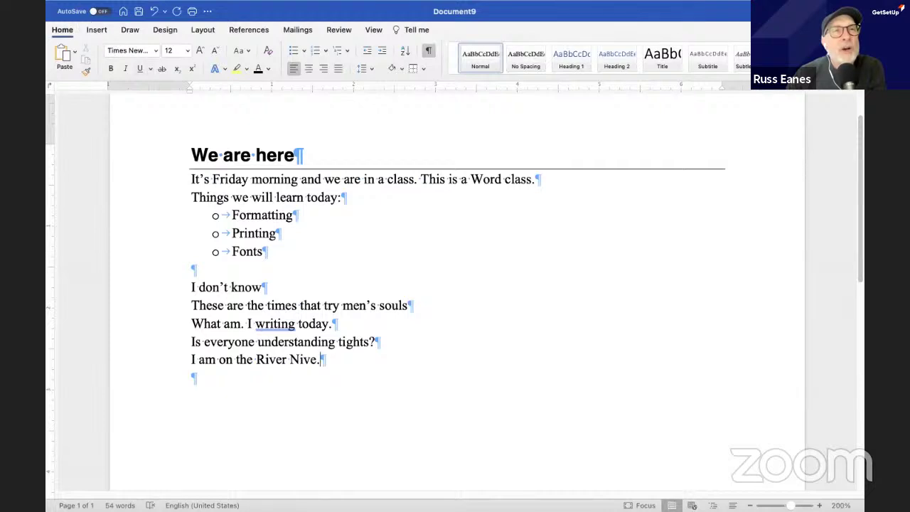
View the Save As options for the document's name, folder and file format, and leave them without saving.
{"action": "left_click", "coordinate": [114, 7]}
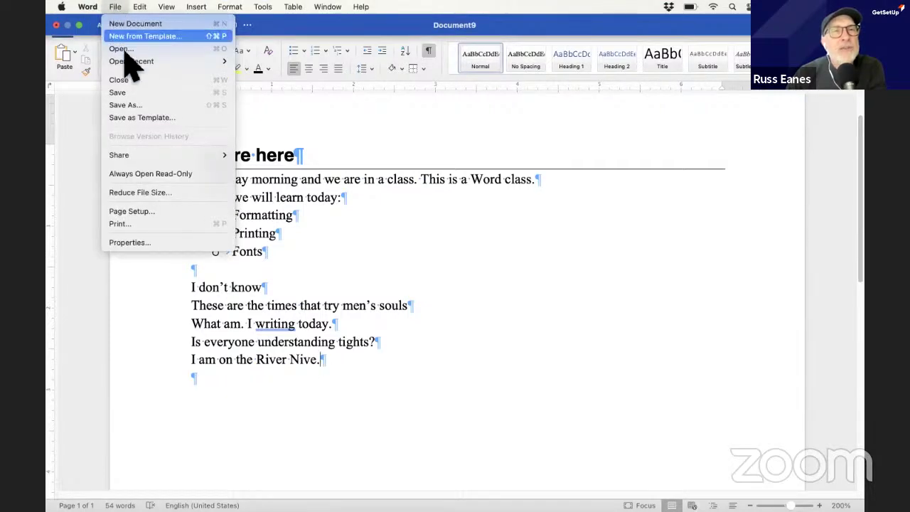
{"action": "left_click", "coordinate": [128, 104]}
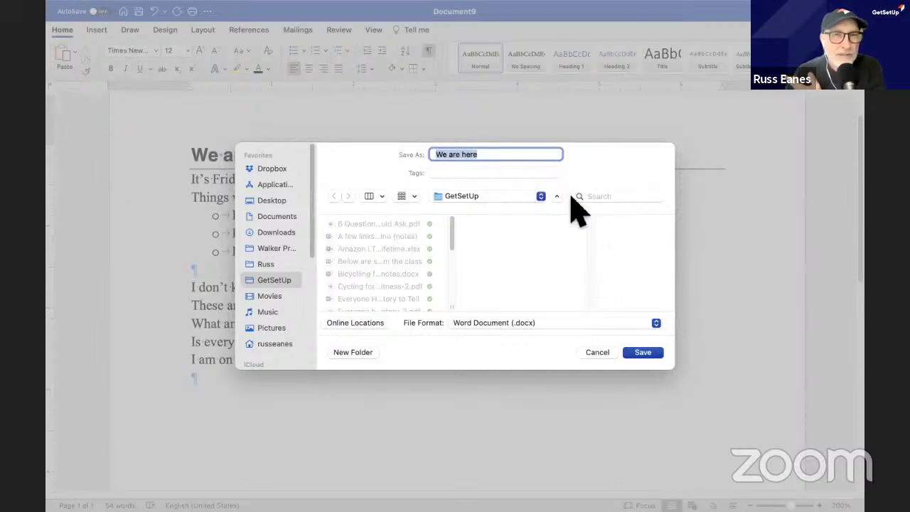
{"action": "left_click", "coordinate": [597, 352]}
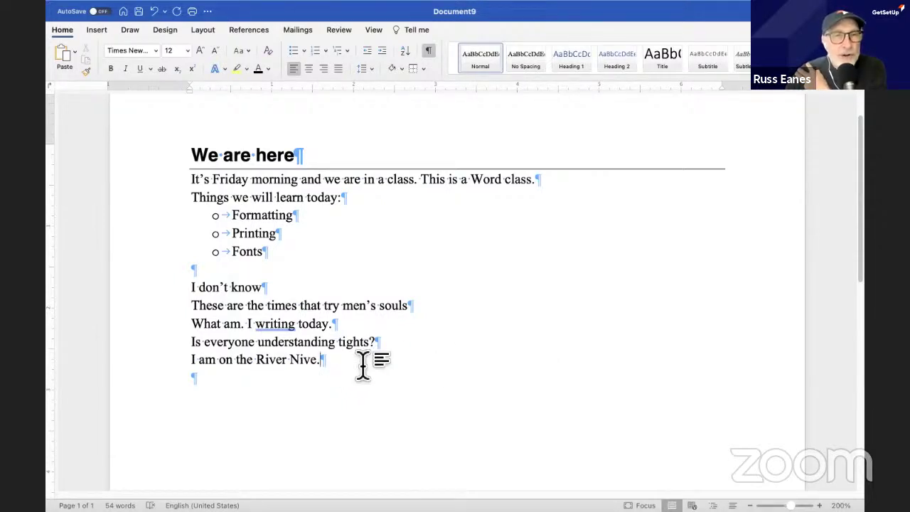
Add an empty line after the "River Nive" sentence and begin inserting a picture from a file there.
{"action": "key", "text": "Return"}
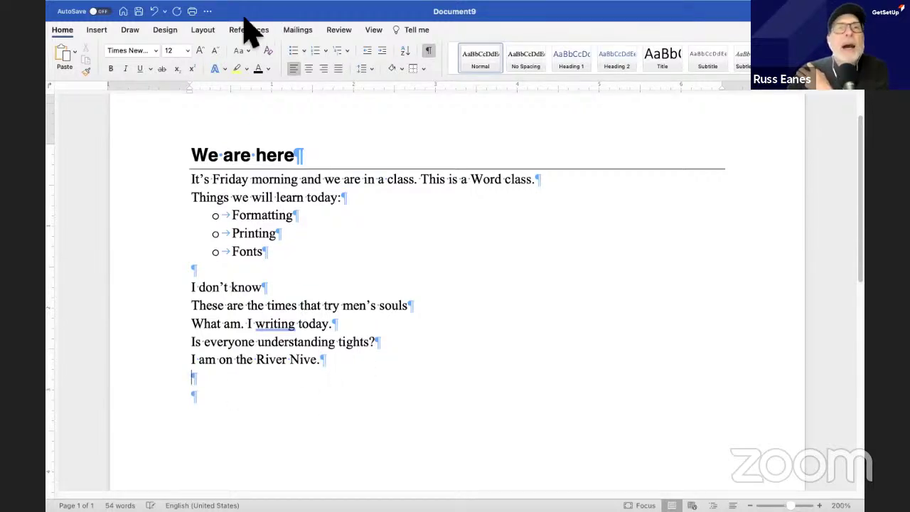
{"action": "mouse_move", "coordinate": [143, 2]}
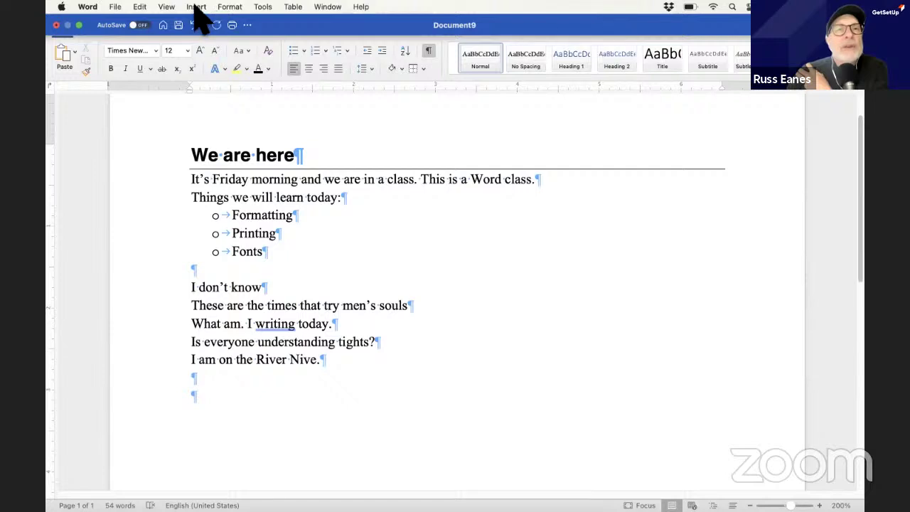
{"action": "left_click", "coordinate": [196, 7]}
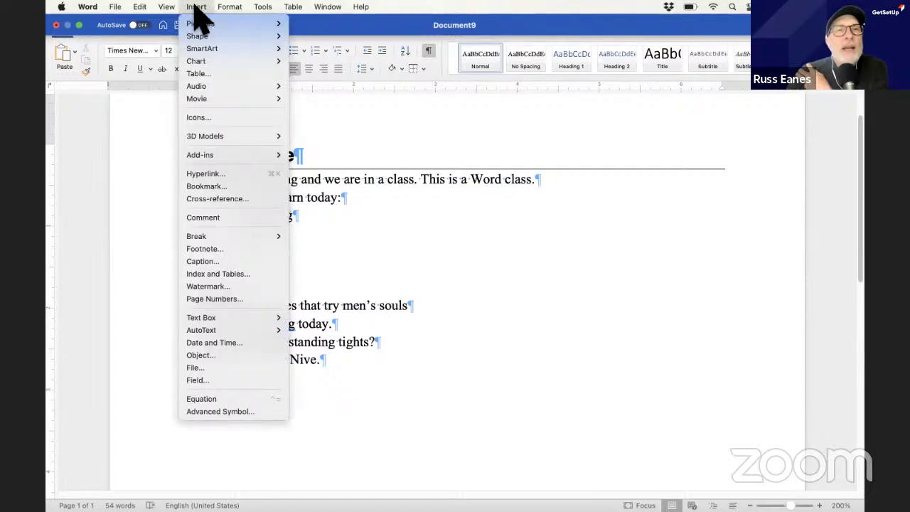
{"action": "mouse_move", "coordinate": [207, 36]}
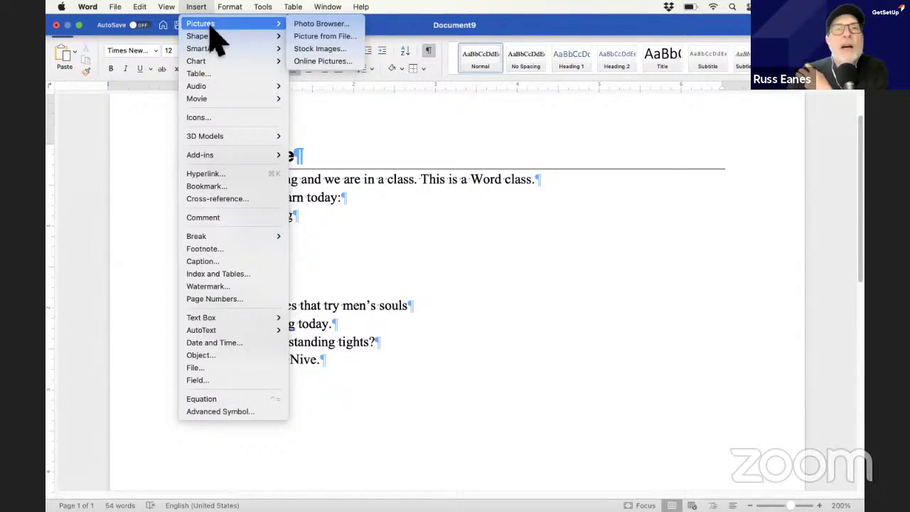
{"action": "left_click", "coordinate": [348, 39]}
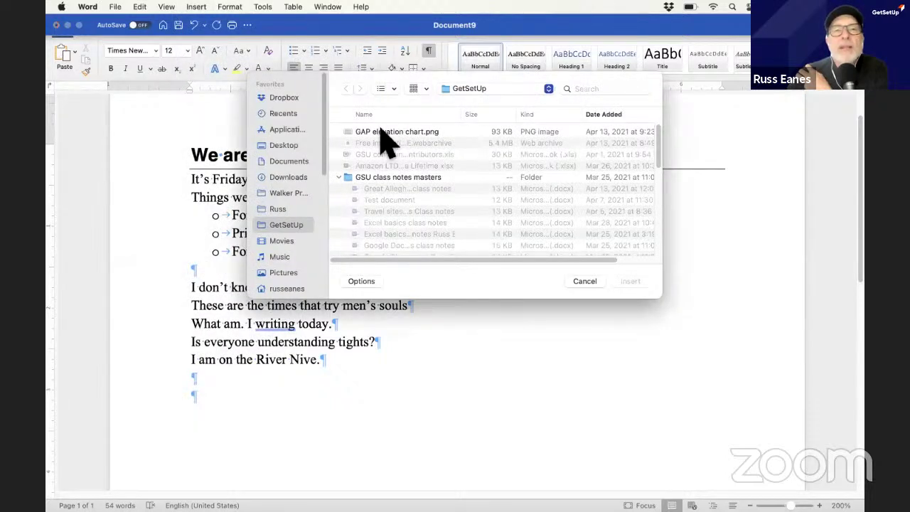
Look through the "Desktop stuff" folder on the Desktop for a picture to insert.
{"action": "left_click", "coordinate": [285, 146]}
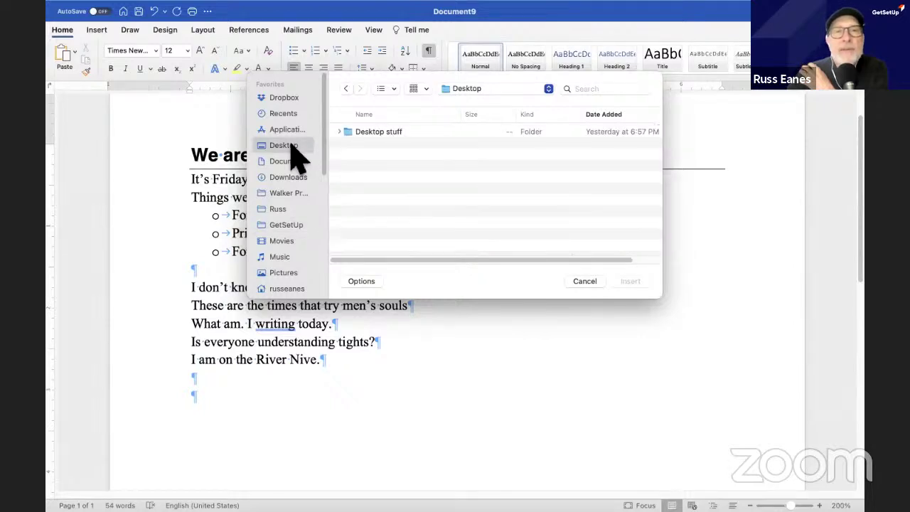
{"action": "left_click", "coordinate": [339, 132]}
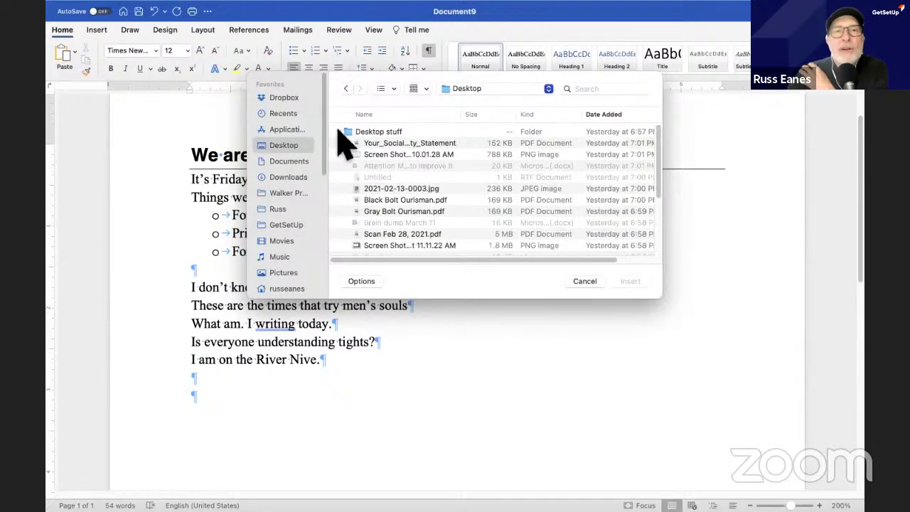
{"action": "scroll", "coordinate": [447, 207], "scroll_direction": "down", "scroll_amount": 5}
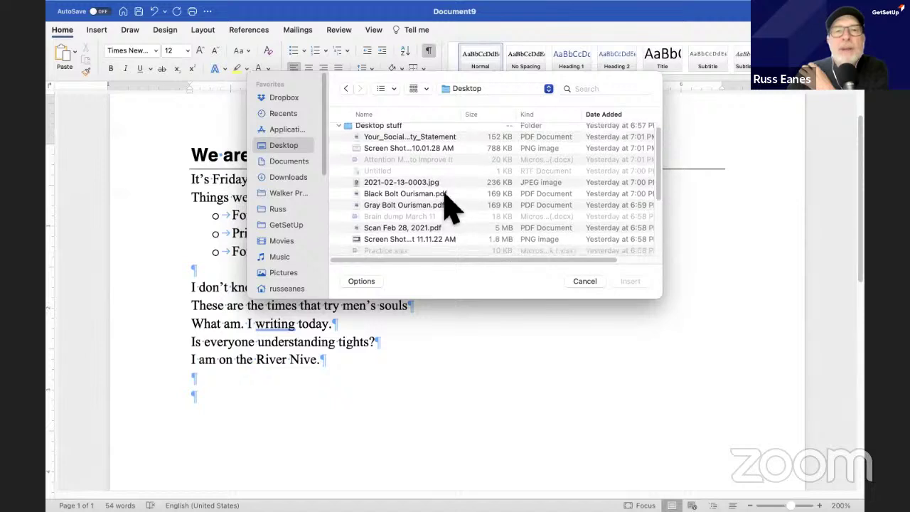
{"action": "scroll", "coordinate": [447, 206], "scroll_direction": "down", "scroll_amount": 3}
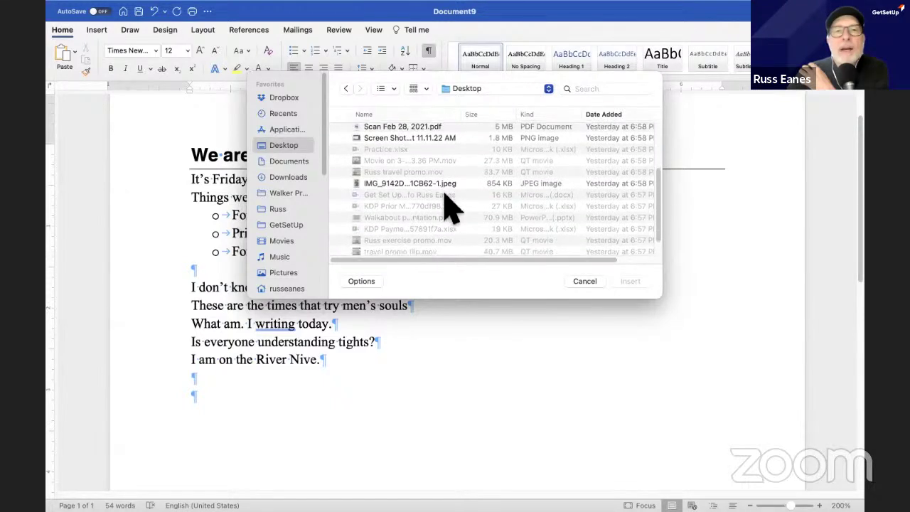
{"action": "scroll", "coordinate": [463, 168], "scroll_direction": "down", "scroll_amount": 1}
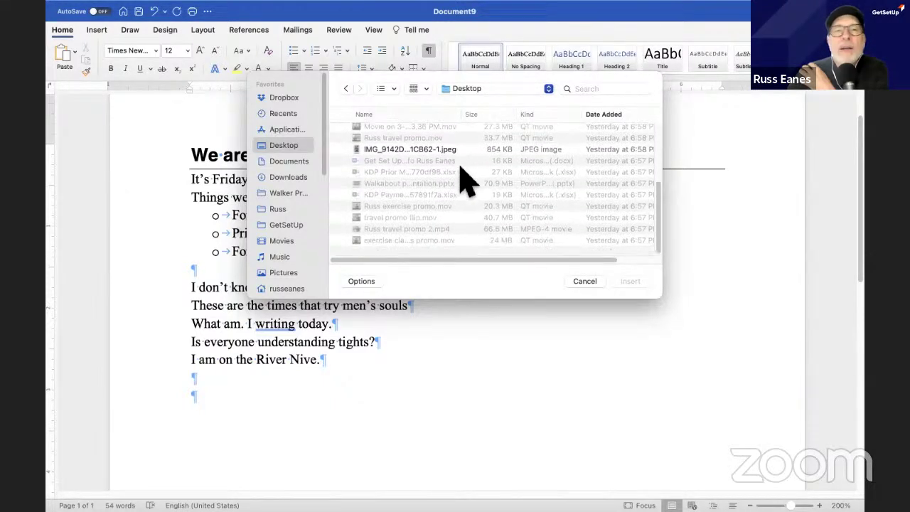
{"action": "scroll", "coordinate": [464, 182], "scroll_direction": "down", "scroll_amount": 2}
{"action": "scroll", "coordinate": [463, 182], "scroll_direction": "up", "scroll_amount": 5}
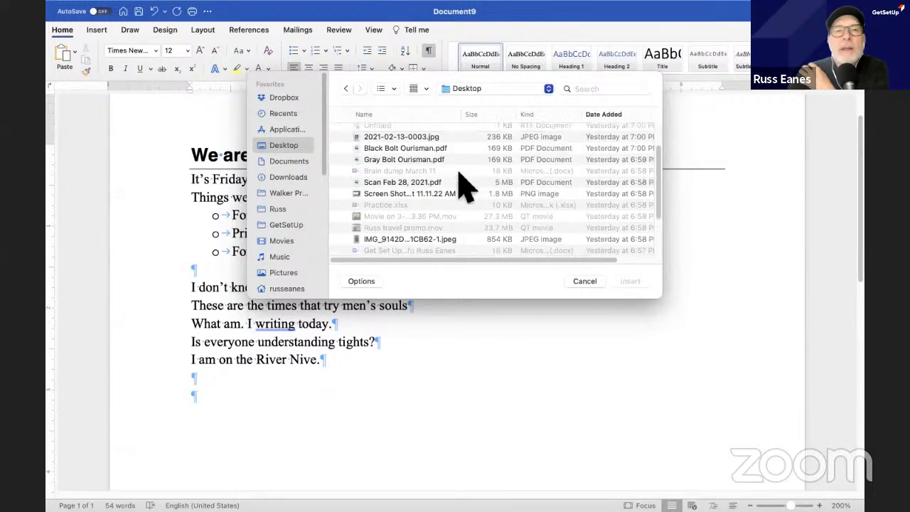
Insert the picture "2021-02-14-0025.jpg" from the Pictures folder below the "River Nive" sentence.
{"action": "scroll", "coordinate": [286, 231], "scroll_direction": "down", "scroll_amount": 6}
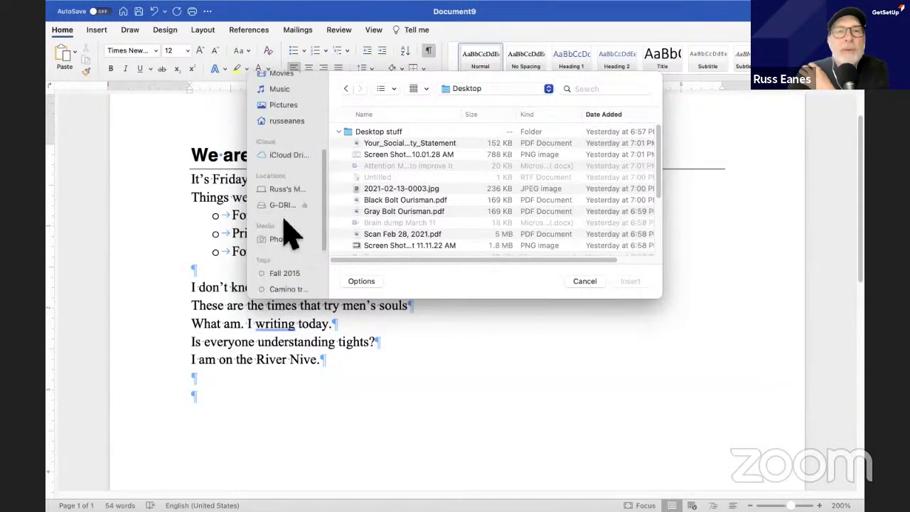
{"action": "scroll", "coordinate": [281, 206], "scroll_direction": "up", "scroll_amount": 5}
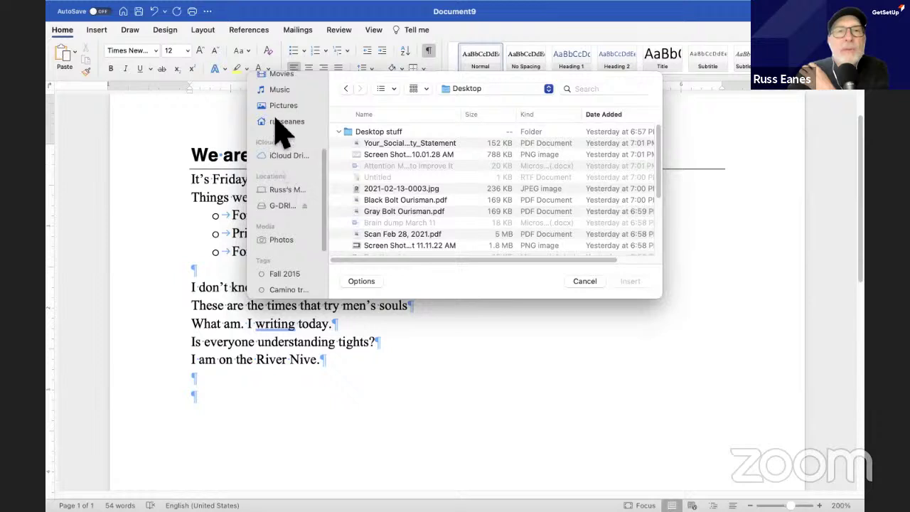
{"action": "left_click", "coordinate": [279, 104]}
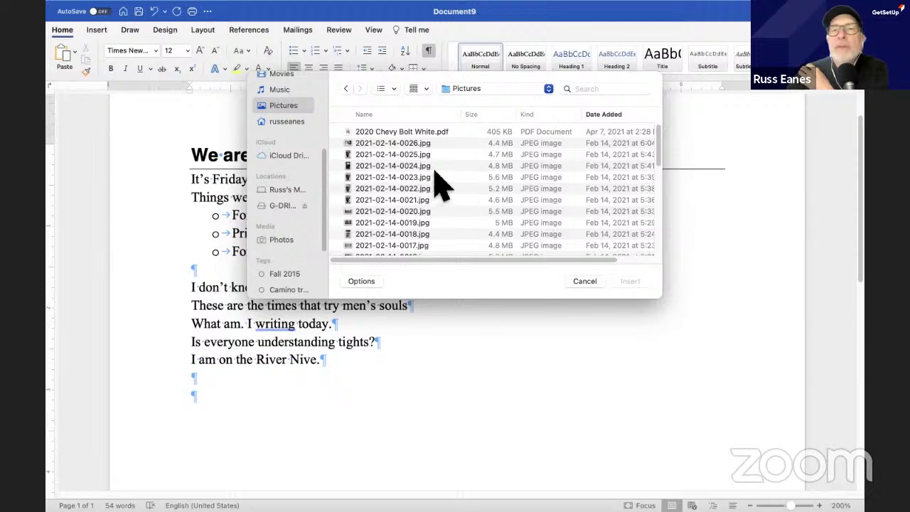
{"action": "left_click", "coordinate": [392, 153]}
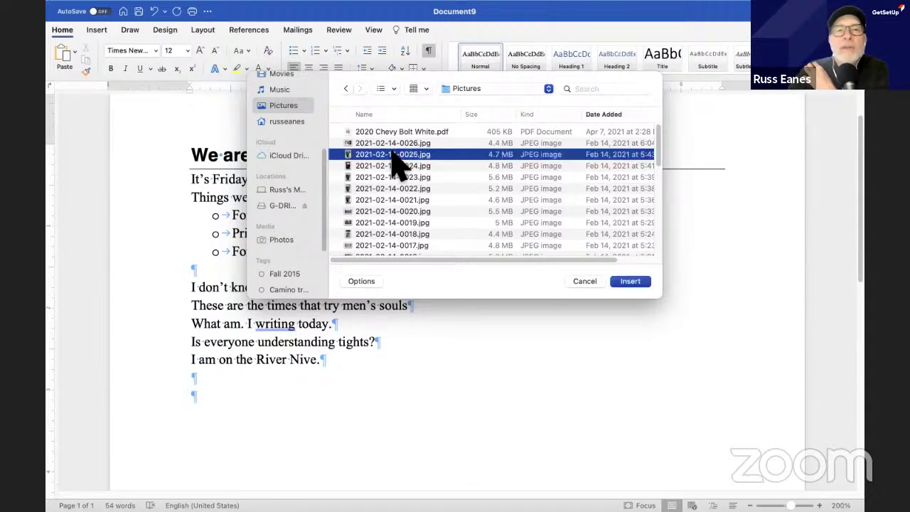
{"action": "left_click", "coordinate": [630, 282]}
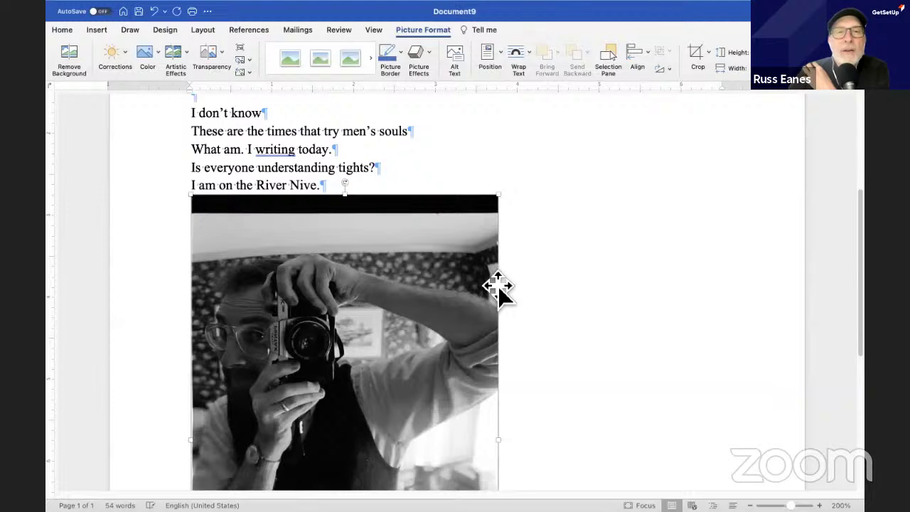
Look over the inserted picture and the text around it, and dismiss the Automatic Alt Text notice.
{"action": "scroll", "coordinate": [498, 286], "scroll_direction": "down", "scroll_amount": 5}
{"action": "scroll", "coordinate": [497, 286], "scroll_direction": "up", "scroll_amount": 5}
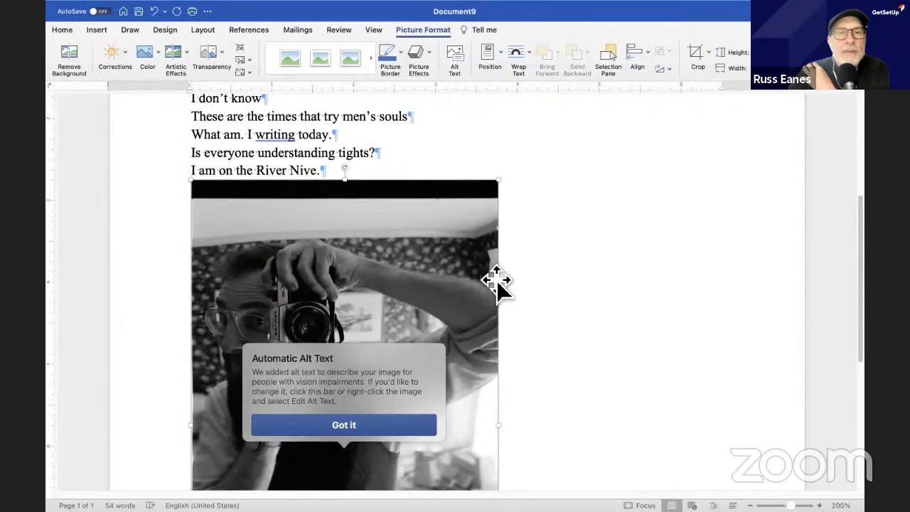
{"action": "scroll", "coordinate": [494, 277], "scroll_direction": "up", "scroll_amount": 3}
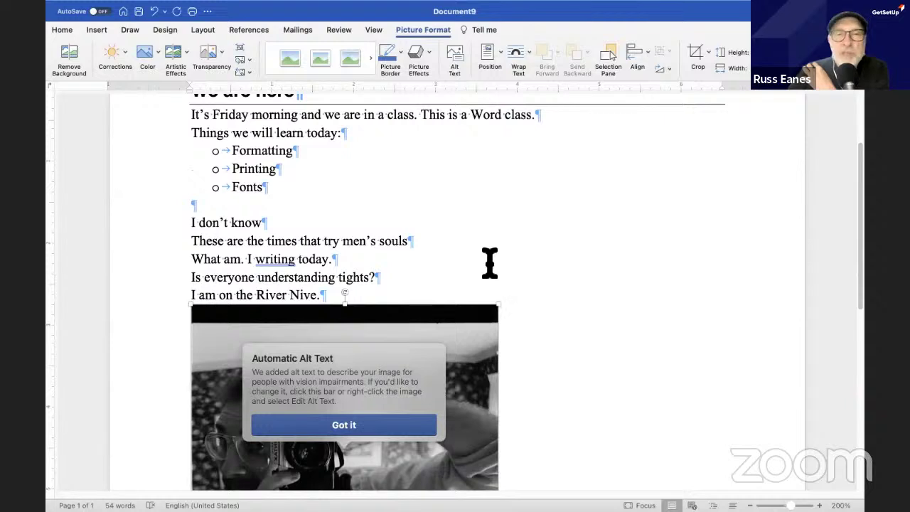
{"action": "scroll", "coordinate": [458, 260], "scroll_direction": "down", "scroll_amount": 5}
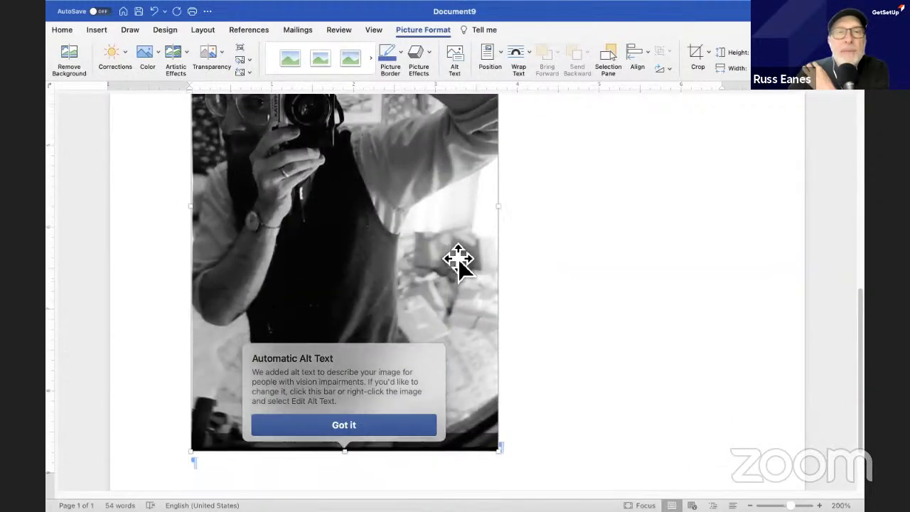
{"action": "scroll", "coordinate": [458, 260], "scroll_direction": "down", "scroll_amount": 2}
{"action": "left_click", "coordinate": [413, 425]}
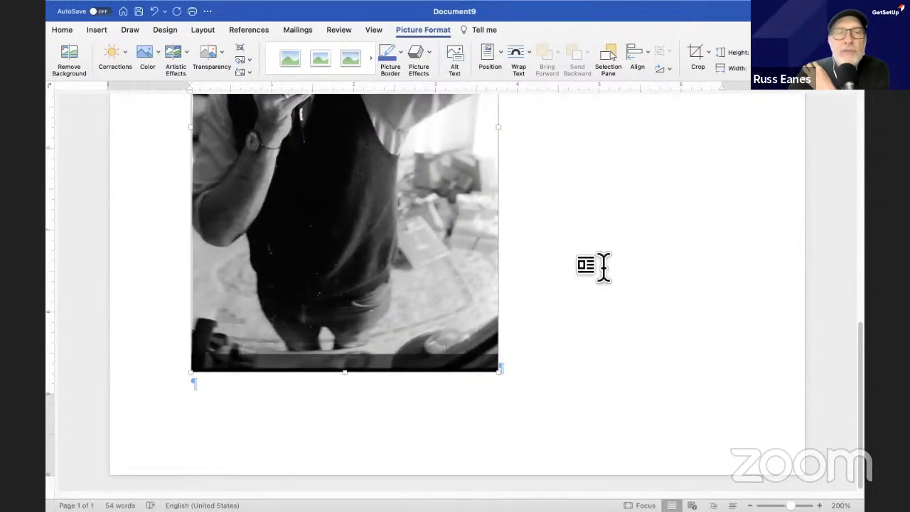
Shrink the picture proportionally from its lower corner to about 1.5 inches wide.
{"action": "scroll", "coordinate": [603, 261], "scroll_direction": "up", "scroll_amount": 3}
{"action": "scroll", "coordinate": [603, 260], "scroll_direction": "down", "scroll_amount": 4}
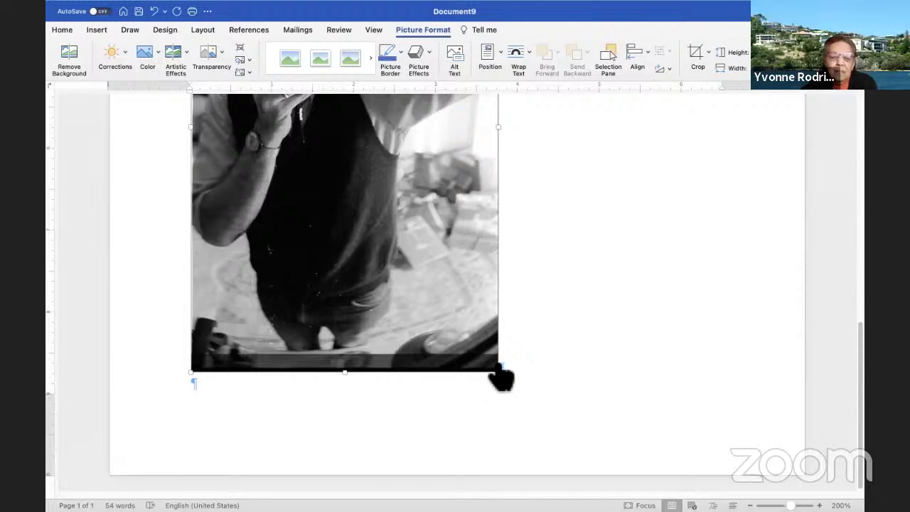
{"action": "left_click_drag", "start_coordinate": [499, 373], "coordinate": [401, 230]}
{"action": "scroll", "coordinate": [523, 332], "scroll_direction": "up", "scroll_amount": 4}
{"action": "scroll", "coordinate": [522, 331], "scroll_direction": "down", "scroll_amount": 5}
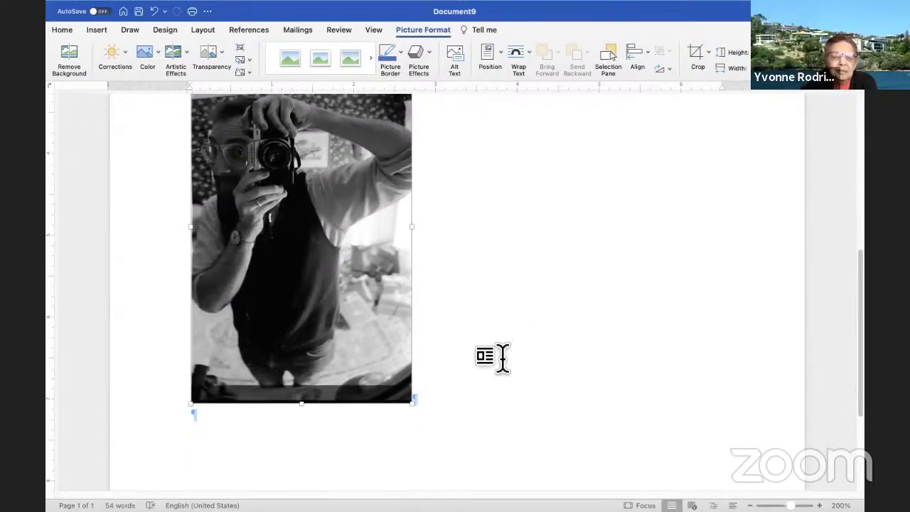
{"action": "left_click_drag", "start_coordinate": [412, 399], "coordinate": [313, 231]}
{"action": "scroll", "coordinate": [364, 235], "scroll_direction": "up", "scroll_amount": 2}
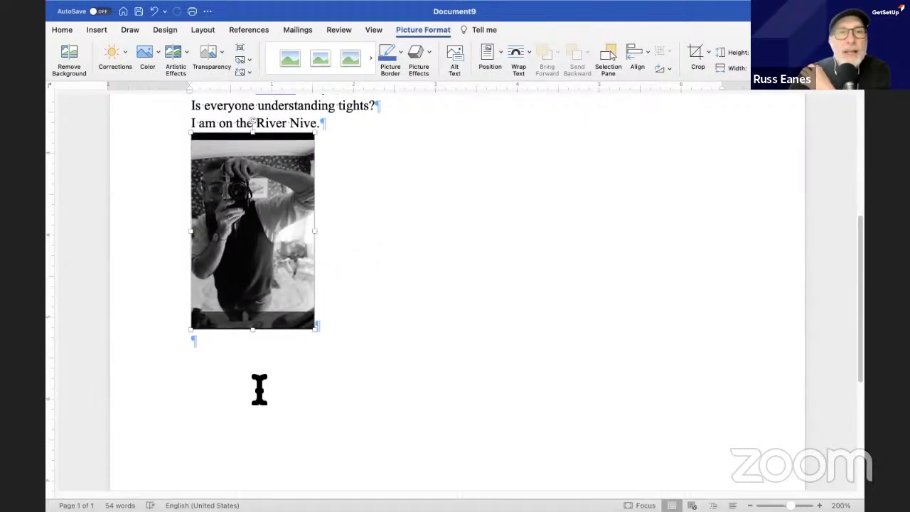
Write "This was me decads ago" on the line below the picture and correct "decads" to the suggested spelling "decades".
{"action": "left_click", "coordinate": [213, 344]}
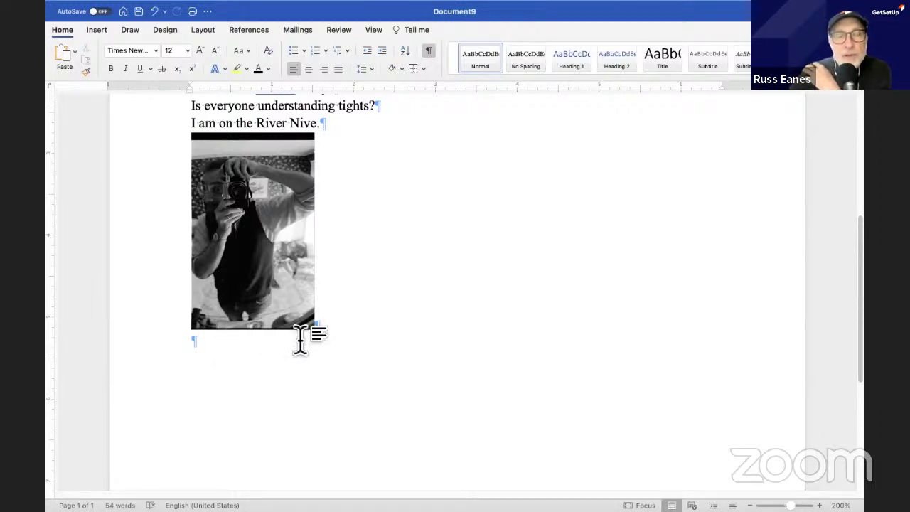
{"action": "type", "text": "Thi"}
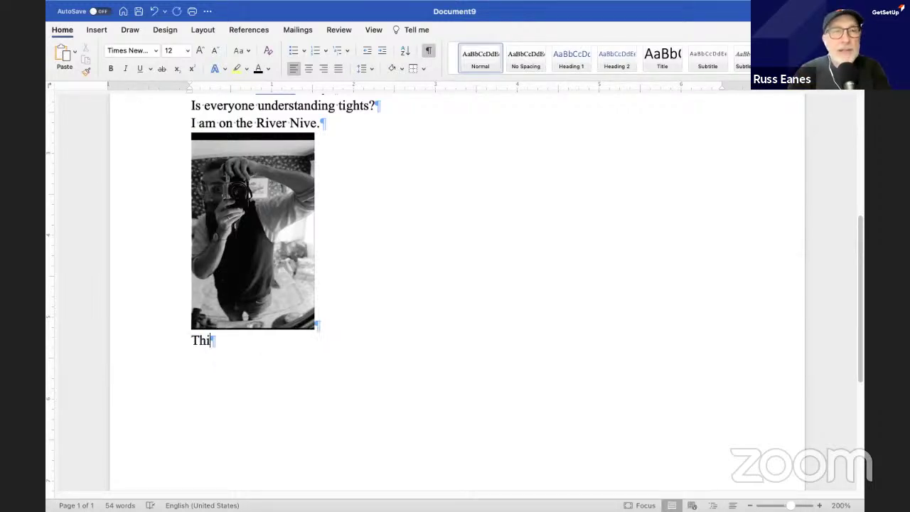
{"action": "type", "text": "s was me d"}
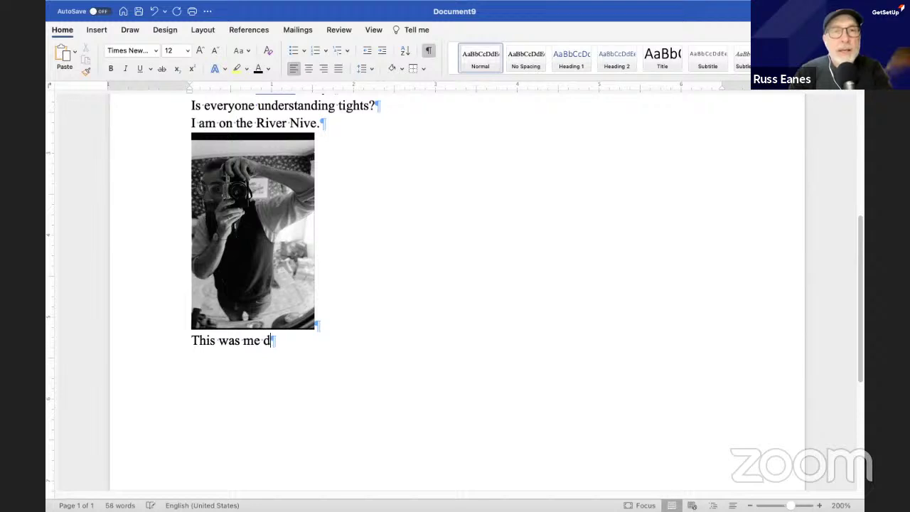
{"action": "type", "text": "ecads ago"}
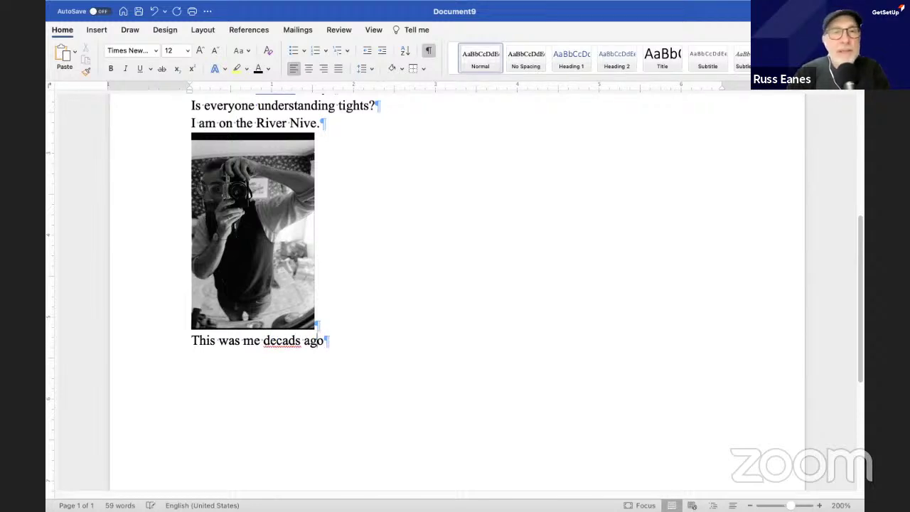
{"action": "scroll", "coordinate": [278, 285], "scroll_direction": "down", "scroll_amount": 1}
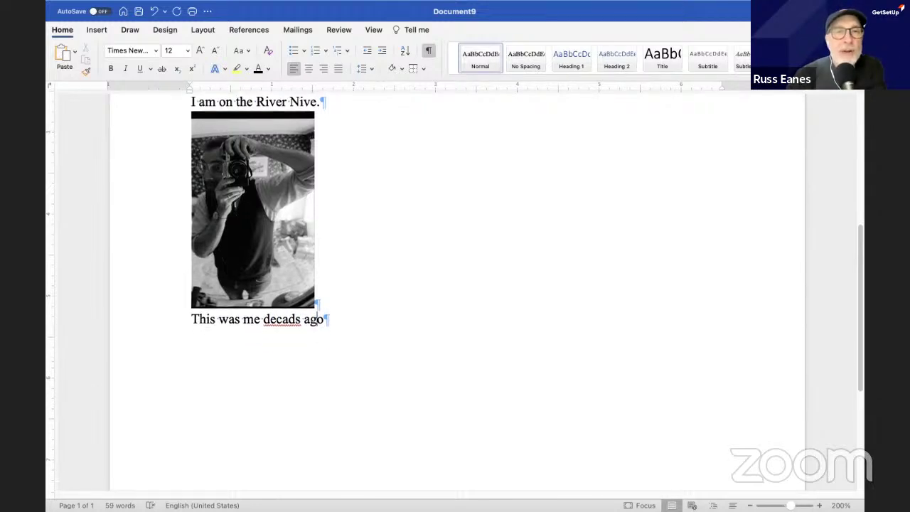
{"action": "right_click", "coordinate": [281, 320]}
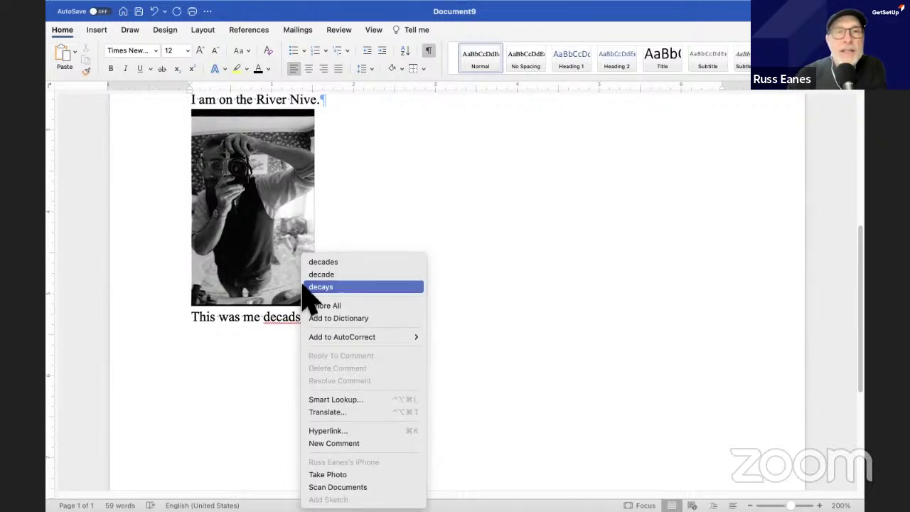
{"action": "left_click", "coordinate": [325, 261]}
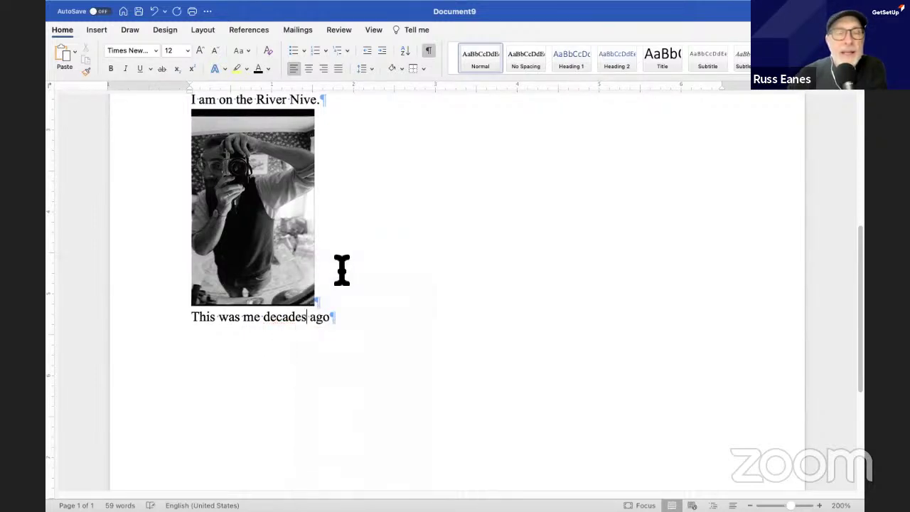
Examine the layout options available with the picture selected and with it deselected.
{"action": "scroll", "coordinate": [330, 341], "scroll_direction": "up", "scroll_amount": 5}
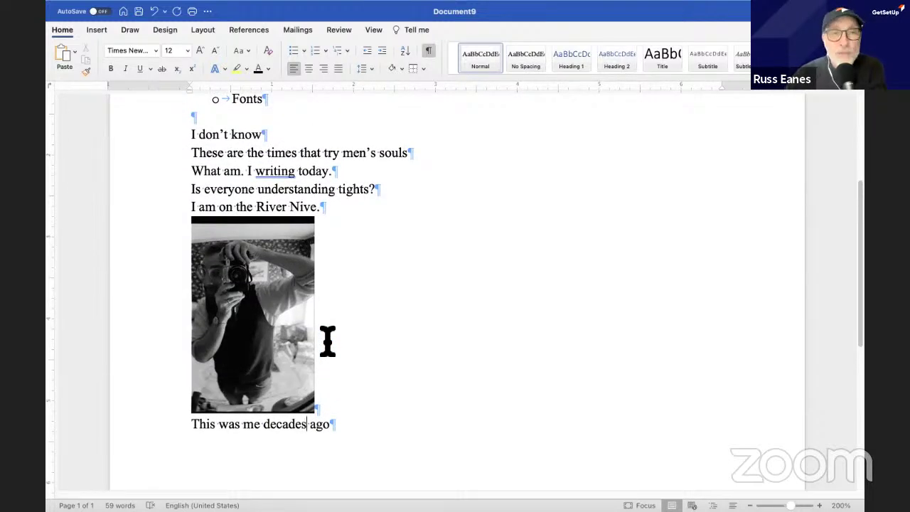
{"action": "left_click", "coordinate": [261, 299]}
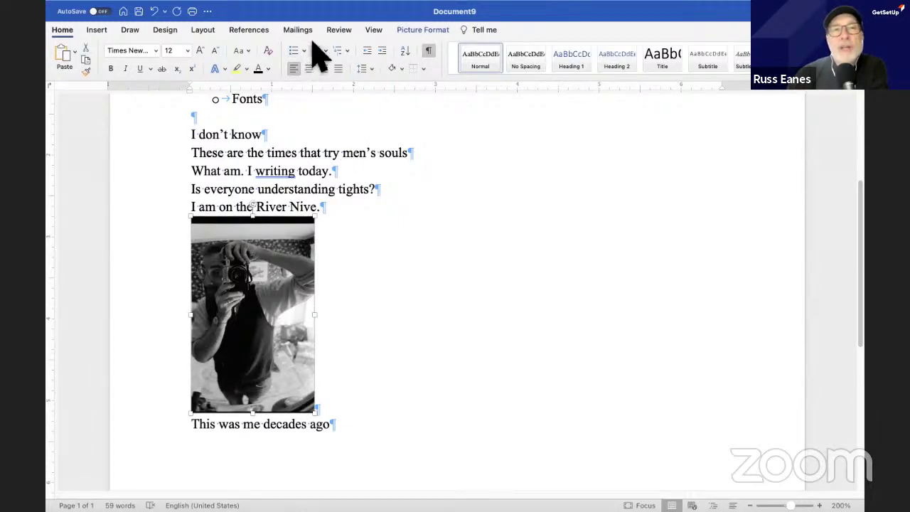
{"action": "left_click", "coordinate": [206, 32]}
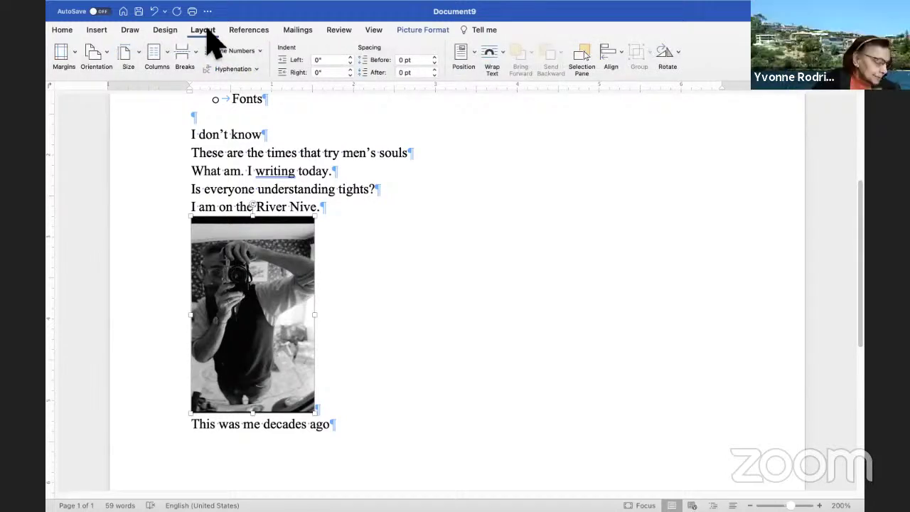
{"action": "left_click", "coordinate": [601, 168]}
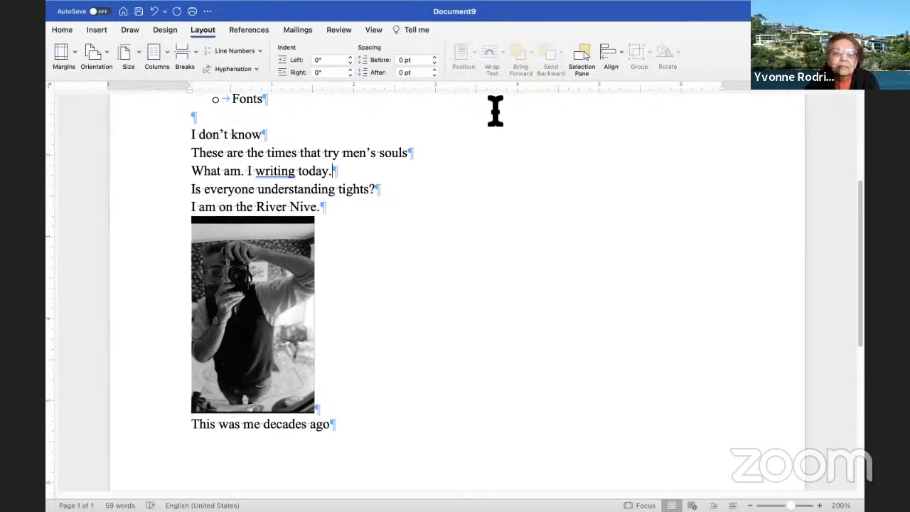
{"action": "left_click", "coordinate": [265, 256]}
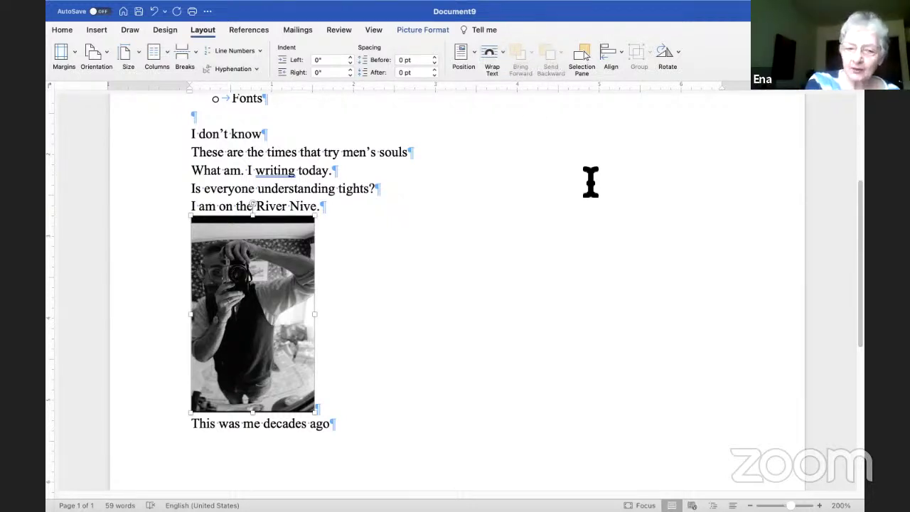
{"action": "scroll", "coordinate": [414, 286], "scroll_direction": "down", "scroll_amount": 1}
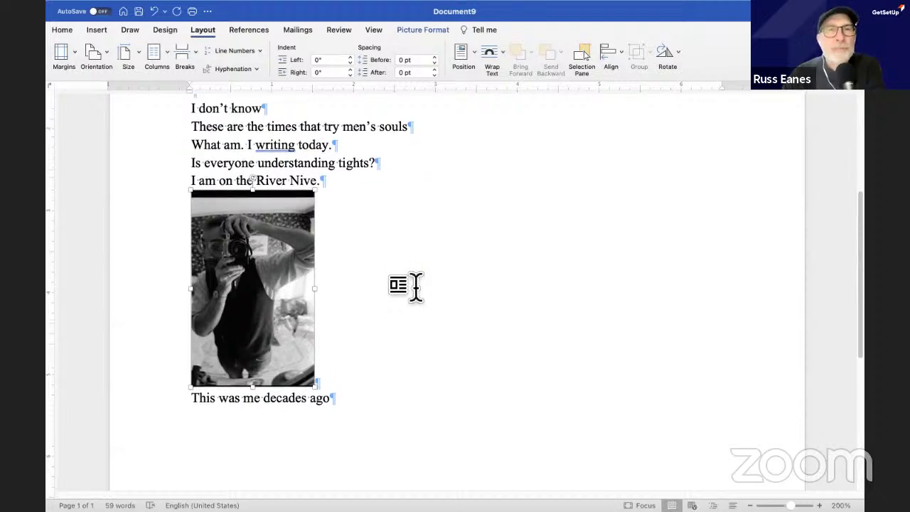
{"action": "scroll", "coordinate": [414, 286], "scroll_direction": "up", "scroll_amount": 3}
Add an empty line after "What am. I writing today." and insert the 3.6 MB "scanned color" picture from the Pictures folder there.
{"action": "left_click", "coordinate": [334, 231]}
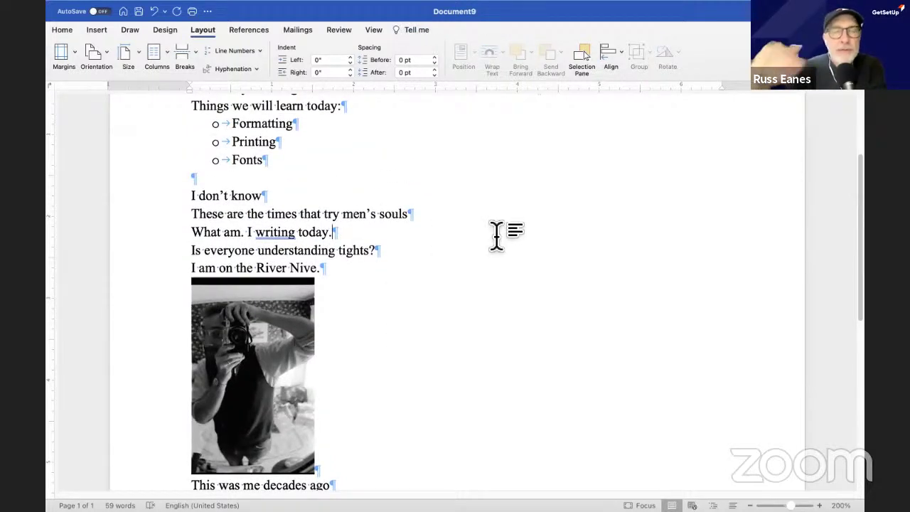
{"action": "key", "text": "Return"}
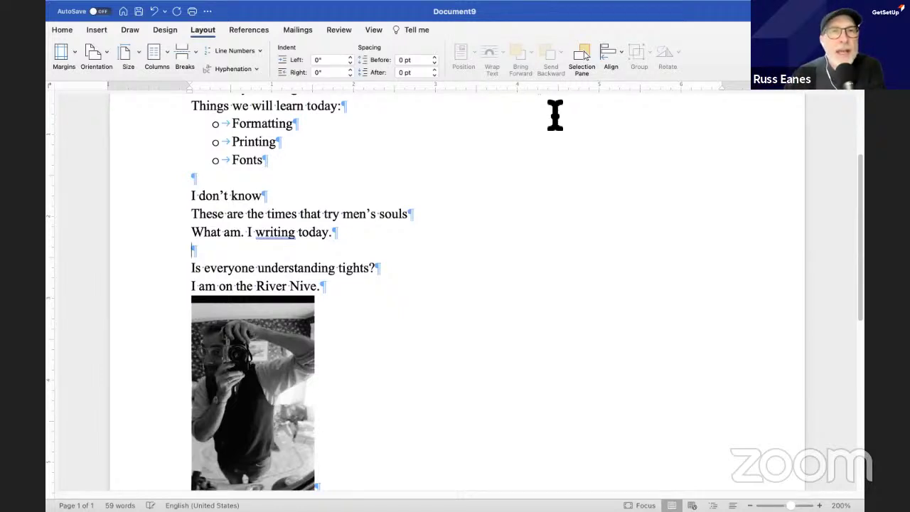
{"action": "mouse_move", "coordinate": [241, 4]}
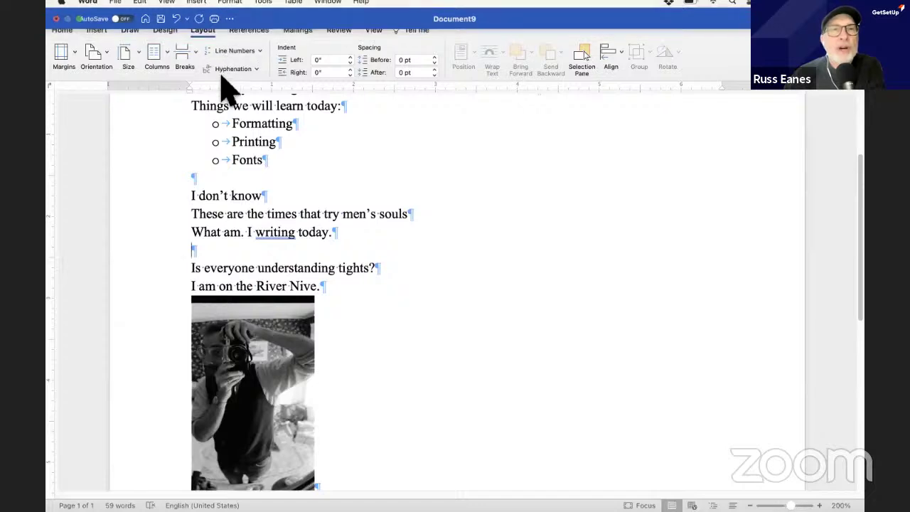
{"action": "left_click", "coordinate": [97, 32]}
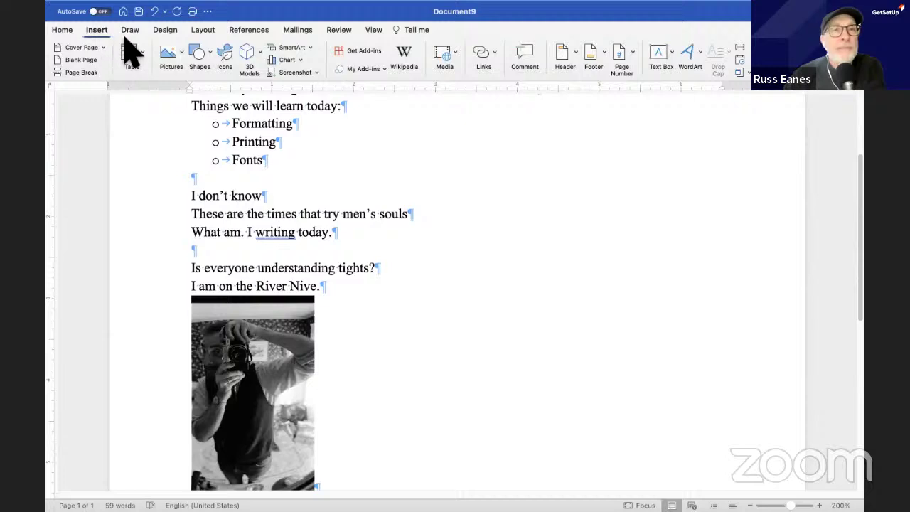
{"action": "left_click", "coordinate": [182, 54]}
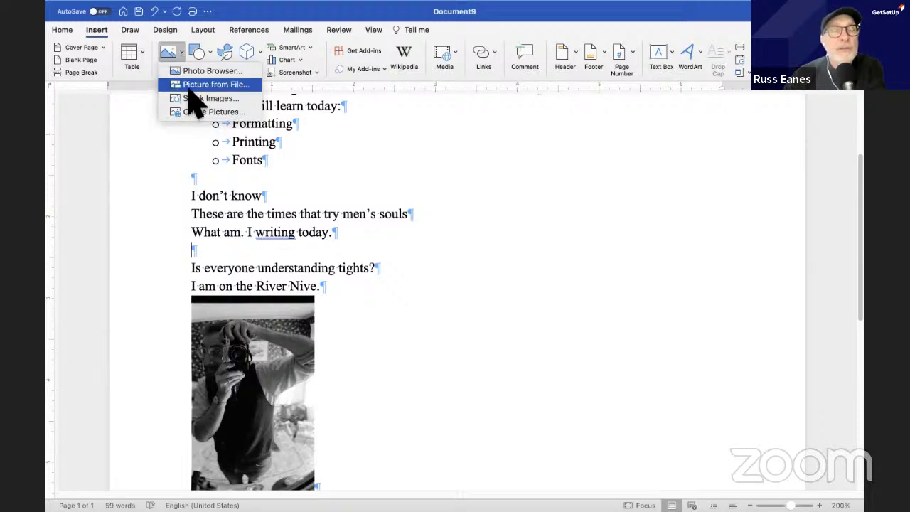
{"action": "left_click", "coordinate": [206, 84]}
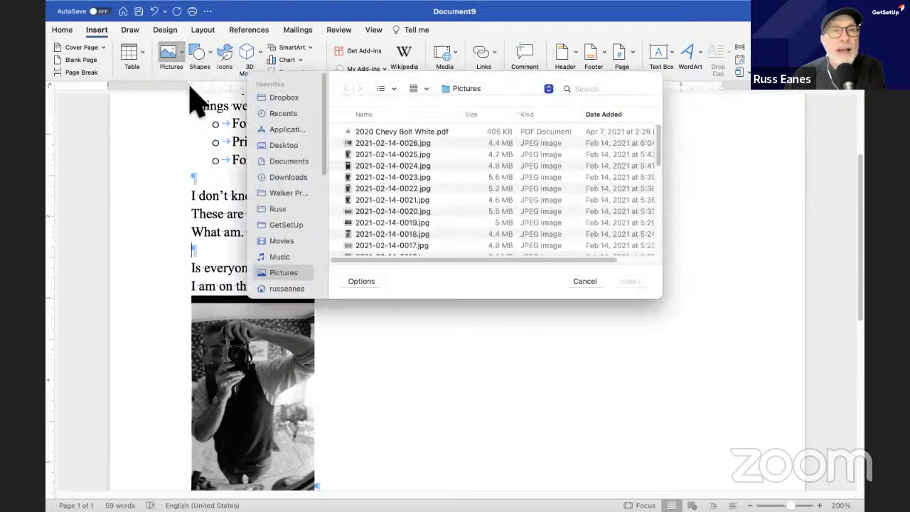
{"action": "scroll", "coordinate": [413, 205], "scroll_direction": "down", "scroll_amount": 5}
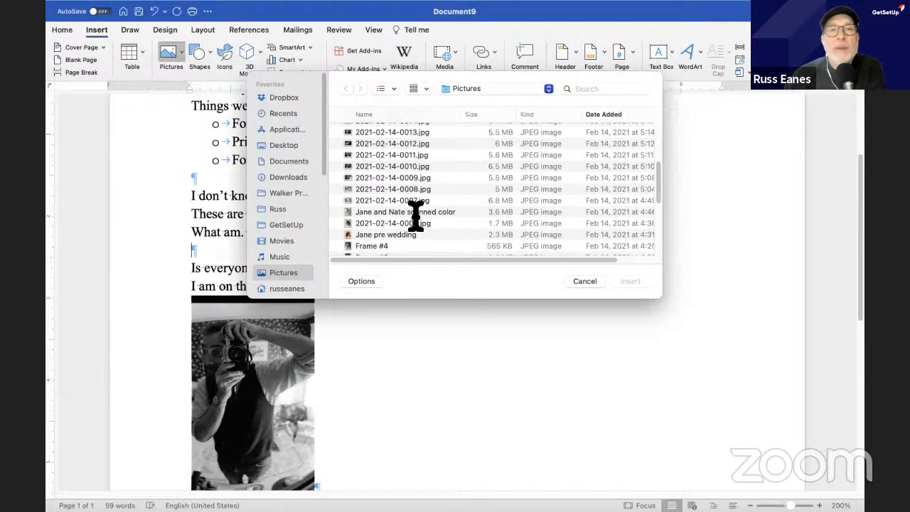
{"action": "left_click", "coordinate": [416, 212]}
{"action": "scroll", "coordinate": [422, 223], "scroll_direction": "down", "scroll_amount": 1}
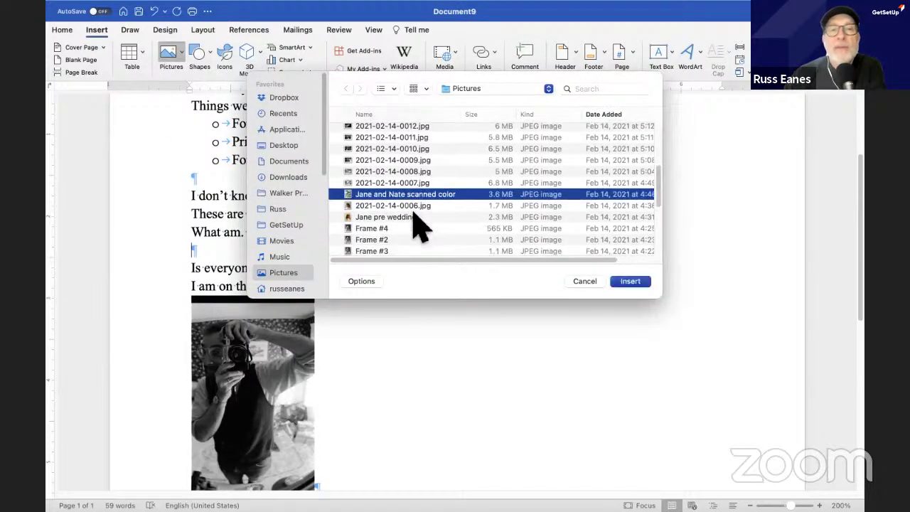
{"action": "left_click", "coordinate": [629, 281]}
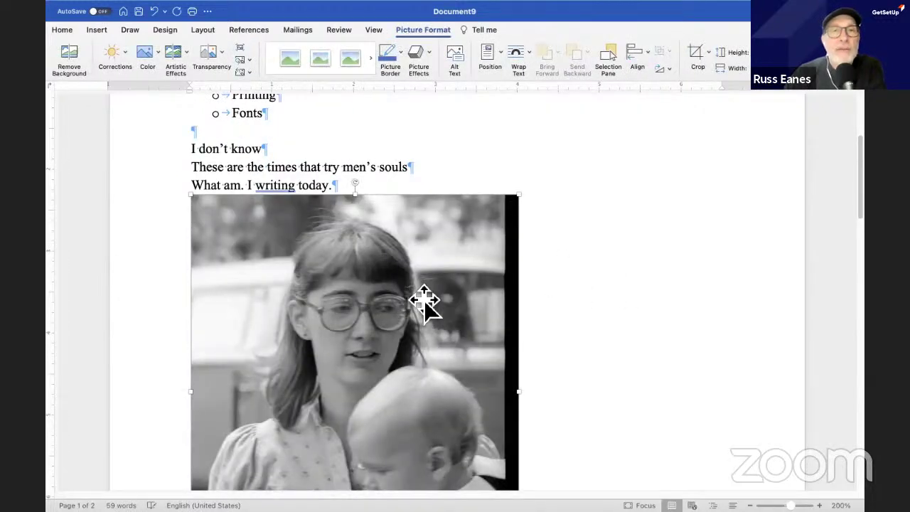
{"action": "scroll", "coordinate": [425, 302], "scroll_direction": "down", "scroll_amount": 10}
{"action": "scroll", "coordinate": [442, 278], "scroll_direction": "up", "scroll_amount": 3}
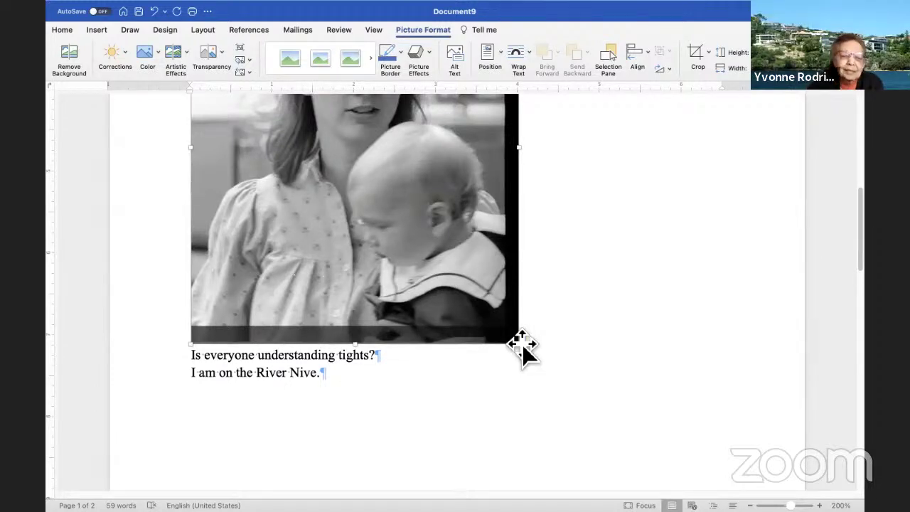
Shrink the newly inserted picture of the woman and baby proportionally from its lower corner to about 2.6 inches wide.
{"action": "mouse_move", "coordinate": [523, 348]}
{"action": "left_mouse_down"}
{"action": "mouse_move", "coordinate": [499, 315]}
{"action": "mouse_move", "coordinate": [518, 345]}
{"action": "left_mouse_up"}
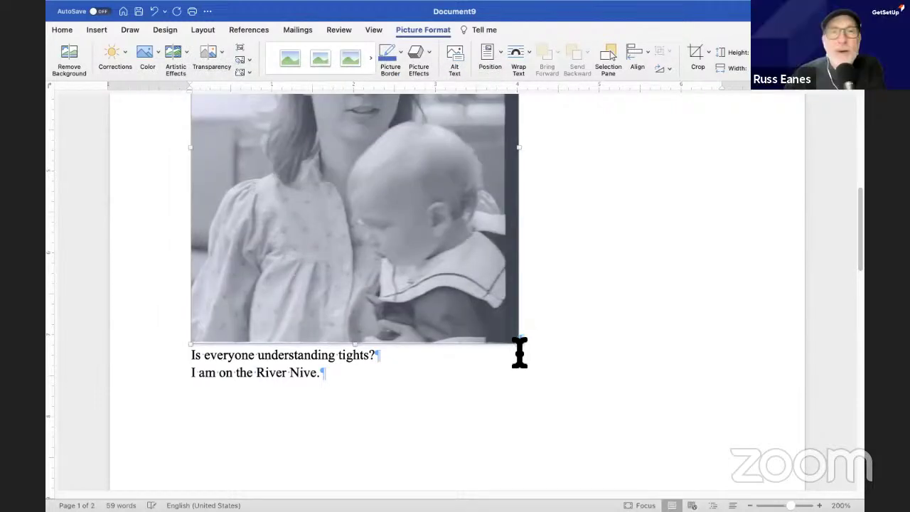
{"action": "left_click_drag", "start_coordinate": [519, 345], "coordinate": [406, 190]}
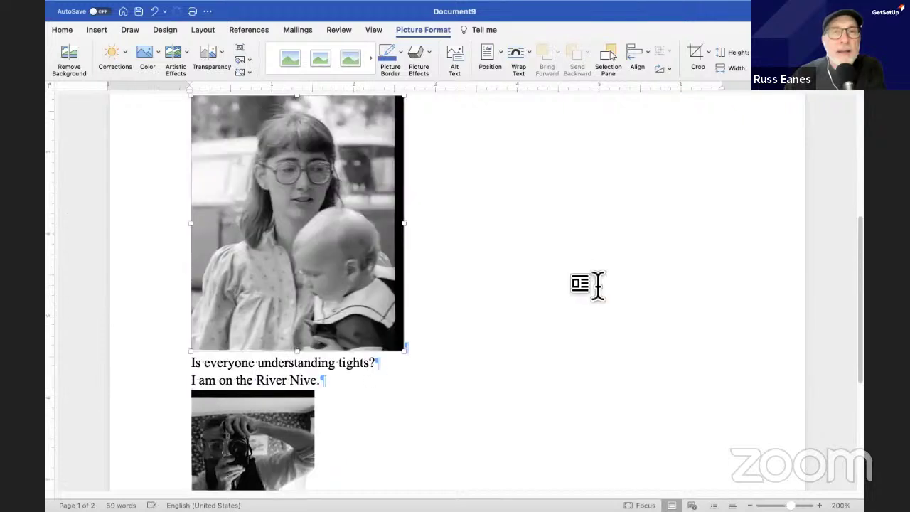
{"action": "scroll", "coordinate": [599, 286], "scroll_direction": "up", "scroll_amount": 2}
{"action": "scroll", "coordinate": [598, 288], "scroll_direction": "down", "scroll_amount": 5}
{"action": "scroll", "coordinate": [594, 286], "scroll_direction": "down", "scroll_amount": 2}
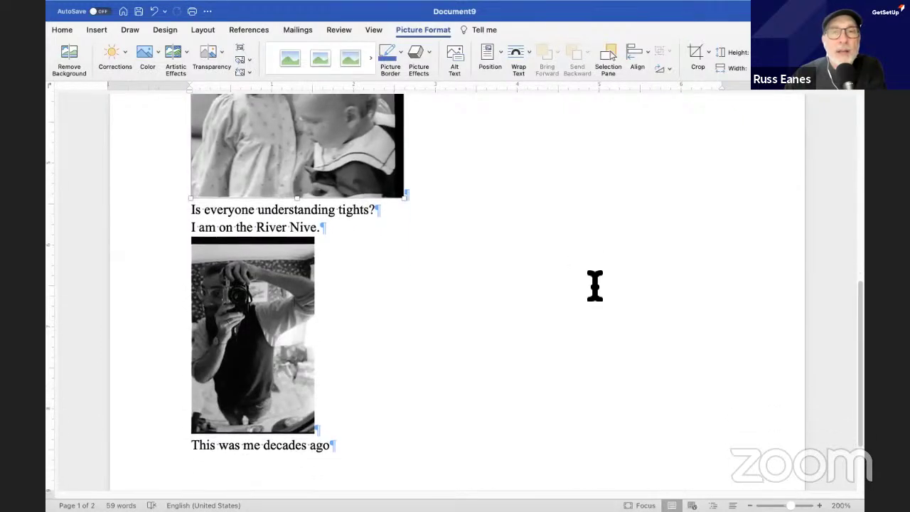
{"action": "scroll", "coordinate": [597, 288], "scroll_direction": "up", "scroll_amount": 5}
{"action": "scroll", "coordinate": [595, 287], "scroll_direction": "up", "scroll_amount": 7}
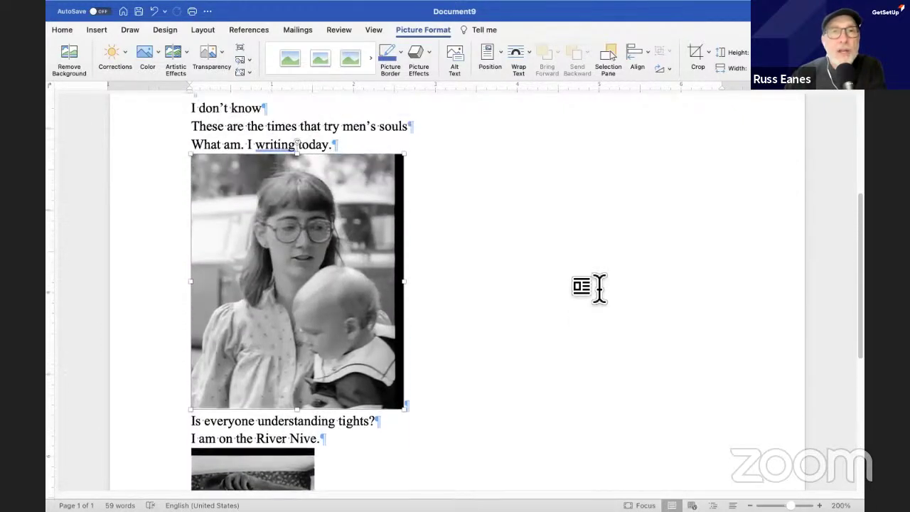
{"action": "scroll", "coordinate": [594, 287], "scroll_direction": "down", "scroll_amount": 7}
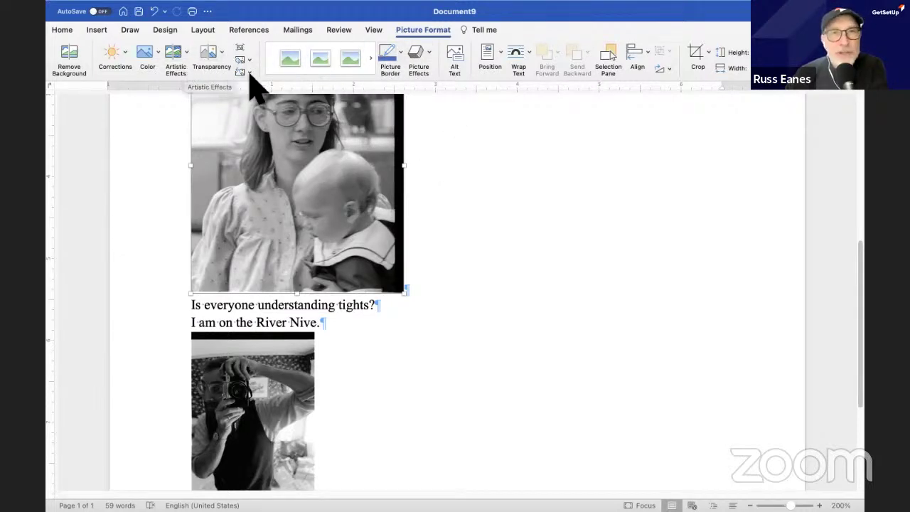
Apply the picture style with a wide white frame and soft shadow to the woman-and-baby picture, then deselect it.
{"action": "left_click", "coordinate": [320, 63]}
{"action": "scroll", "coordinate": [608, 242], "scroll_direction": "up", "scroll_amount": 3}
{"action": "scroll", "coordinate": [608, 242], "scroll_direction": "down", "scroll_amount": 3}
{"action": "left_click", "coordinate": [567, 236]}
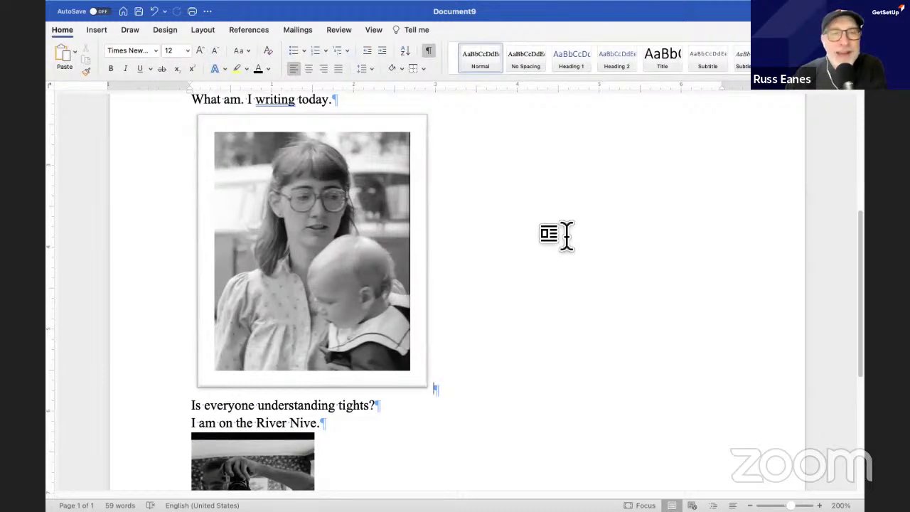
{"action": "scroll", "coordinate": [561, 234], "scroll_direction": "down", "scroll_amount": 6}
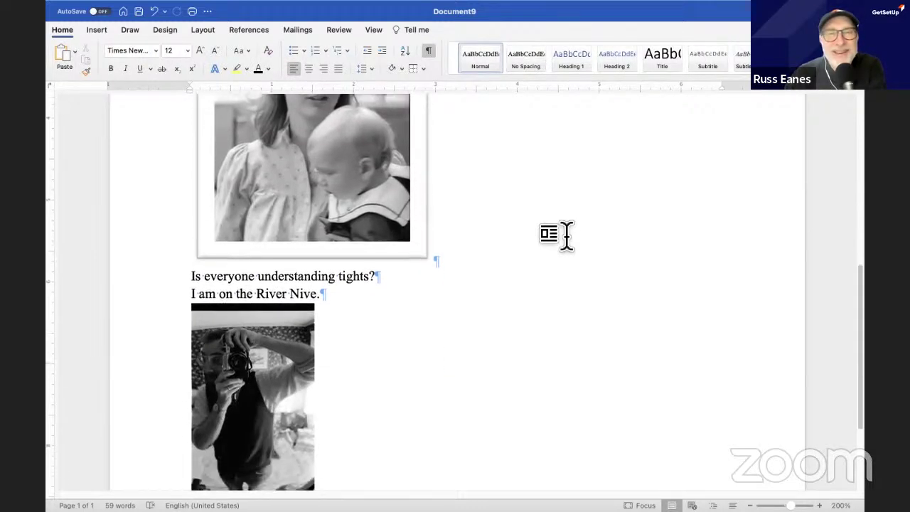
{"action": "scroll", "coordinate": [560, 233], "scroll_direction": "up", "scroll_amount": 6}
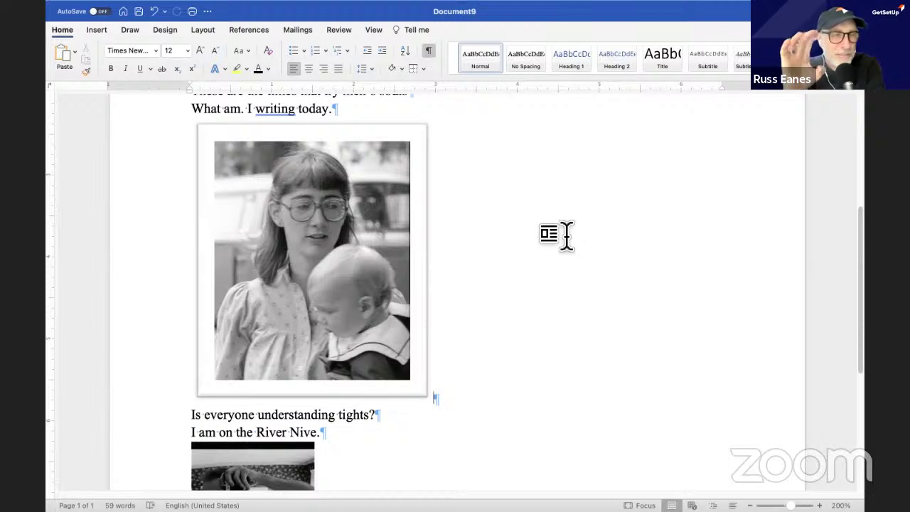
Examine the picture effects available for the framed picture, such as shadow, reflection, glow and bevel, without applying any.
{"action": "left_click", "coordinate": [364, 247]}
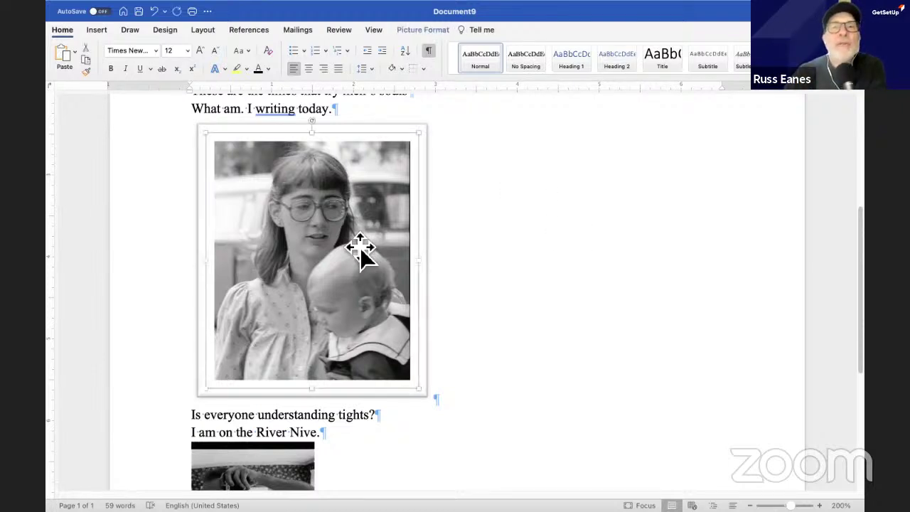
{"action": "left_click", "coordinate": [436, 30]}
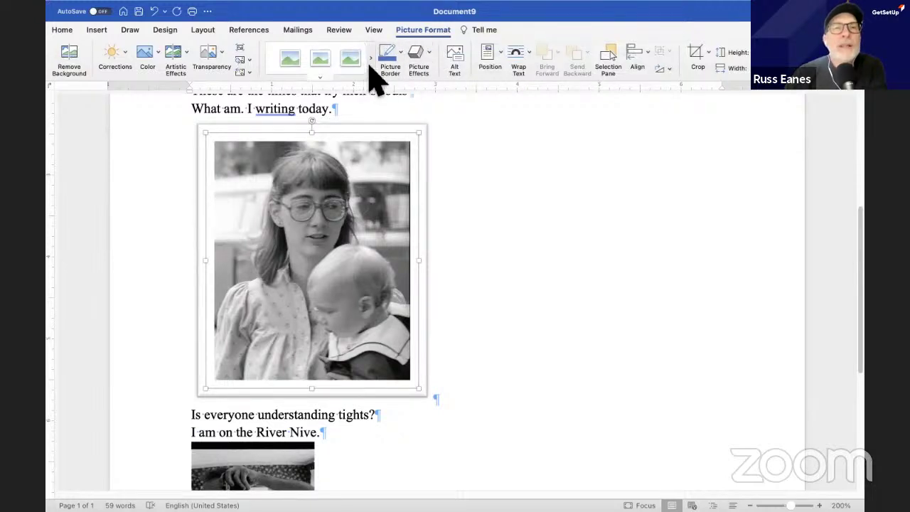
{"action": "left_click", "coordinate": [427, 59]}
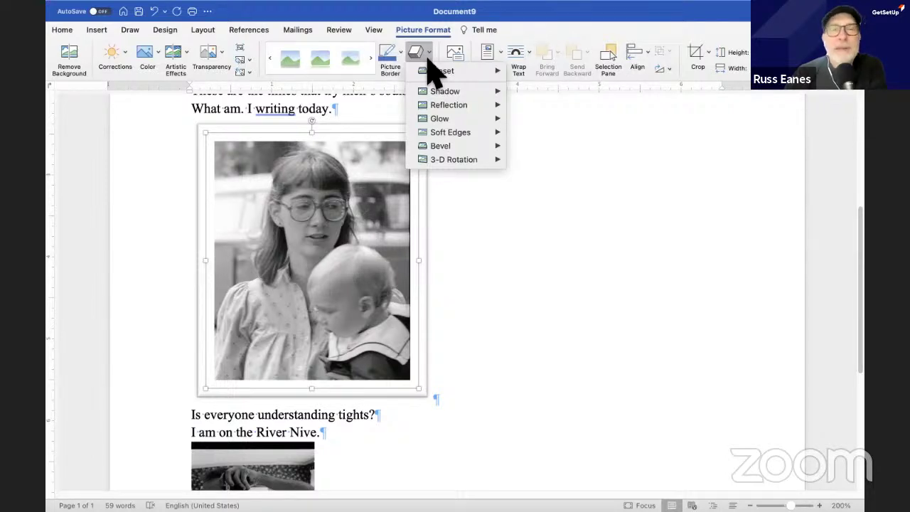
{"action": "left_click", "coordinate": [497, 244]}
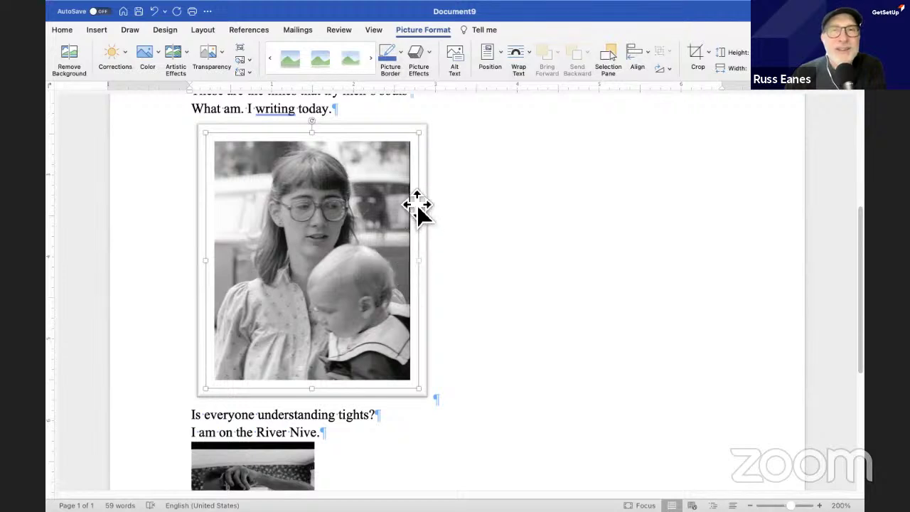
{"action": "left_click", "coordinate": [483, 175]}
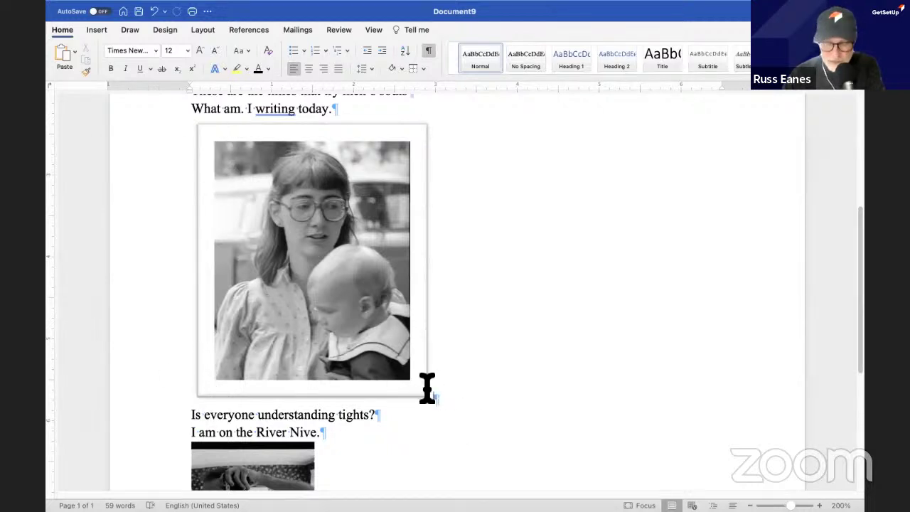
{"action": "scroll", "coordinate": [523, 320], "scroll_direction": "down", "scroll_amount": 5}
{"action": "scroll", "coordinate": [522, 320], "scroll_direction": "up", "scroll_amount": 12}
{"action": "scroll", "coordinate": [519, 343], "scroll_direction": "up", "scroll_amount": 1}
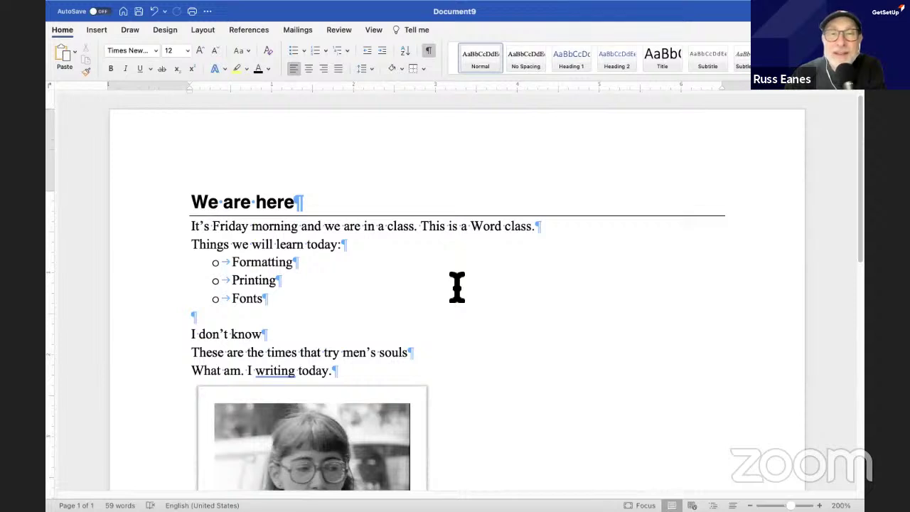
{"action": "scroll", "coordinate": [457, 288], "scroll_direction": "down", "scroll_amount": 1}
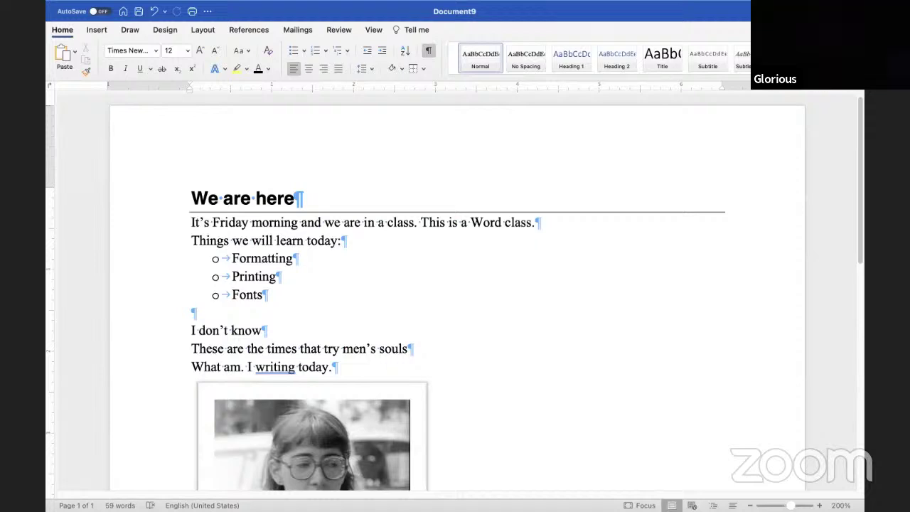
{"action": "right_click", "coordinate": [158, 484]}
{"action": "left_click", "coordinate": [315, 278]}
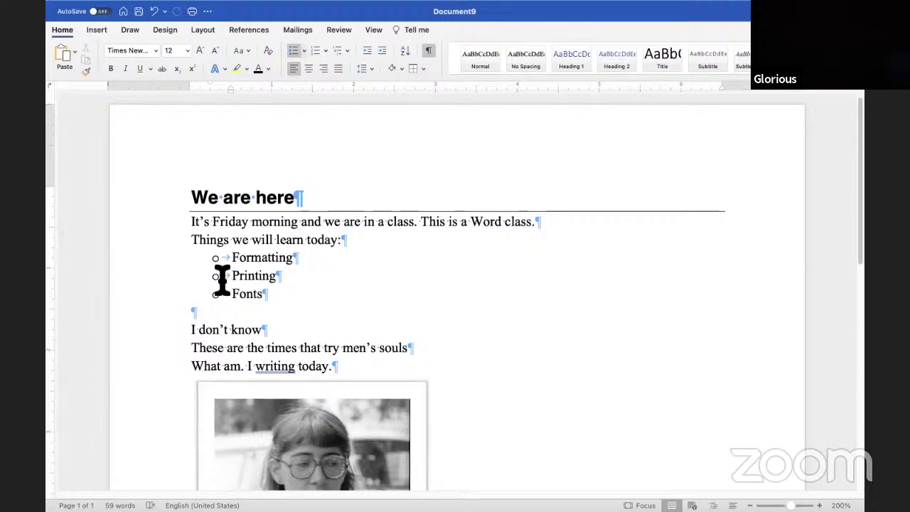
Examine the line spacing choices and the paragraph spacing and page break settings for the "It's Friday morning" paragraph, without changing them.
{"action": "left_click", "coordinate": [191, 226]}
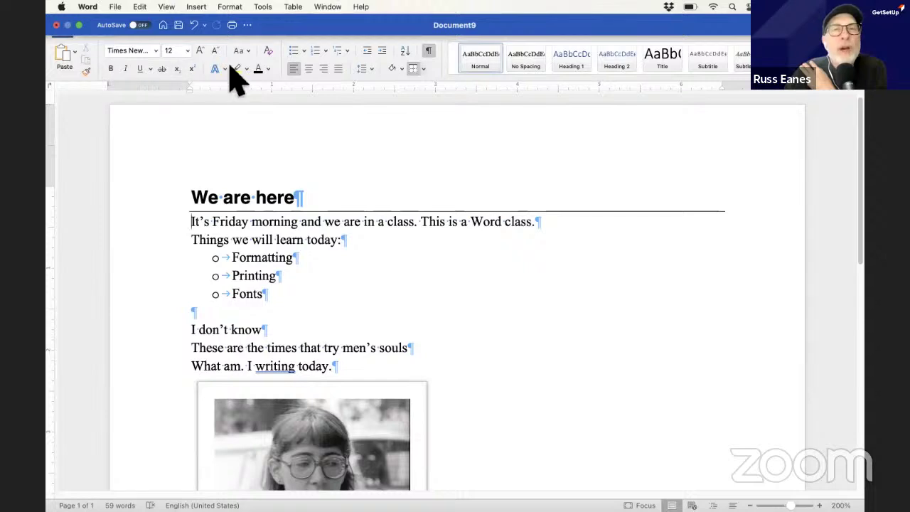
{"action": "left_click", "coordinate": [371, 69]}
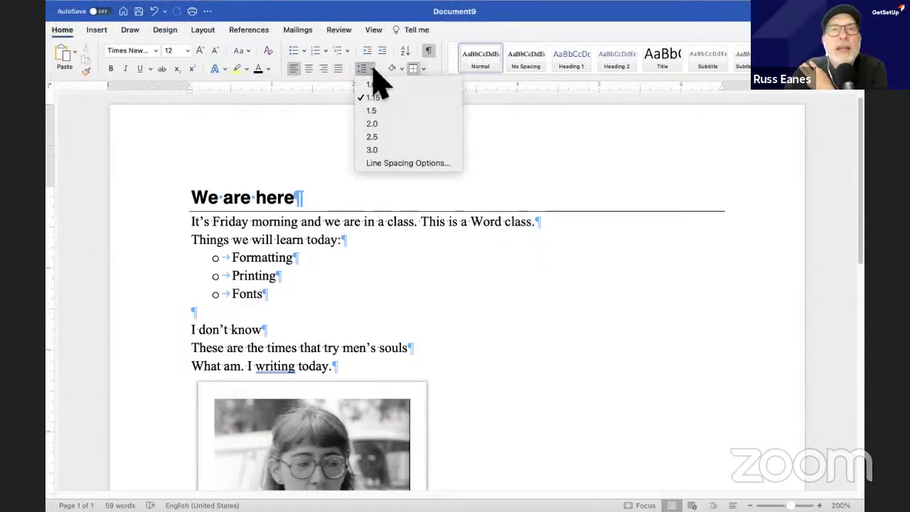
{"action": "left_click", "coordinate": [413, 164]}
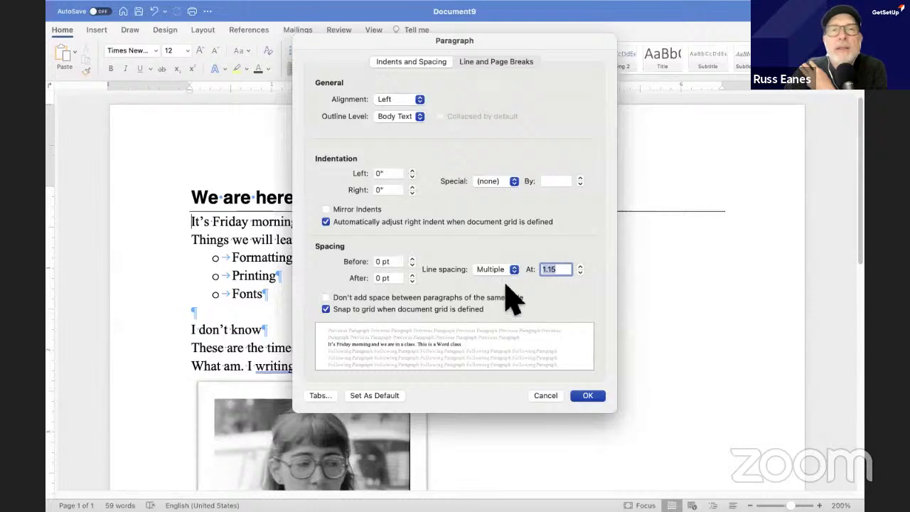
{"action": "left_click", "coordinate": [478, 62]}
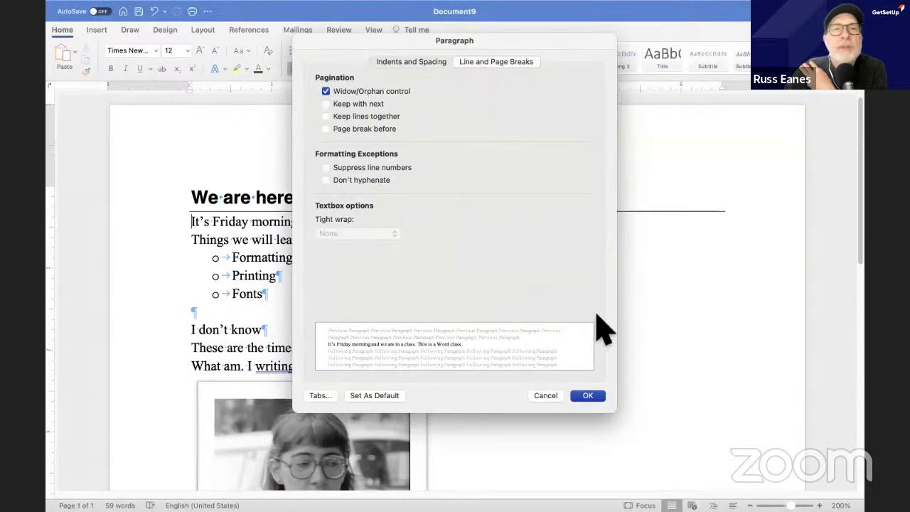
{"action": "left_click", "coordinate": [547, 395]}
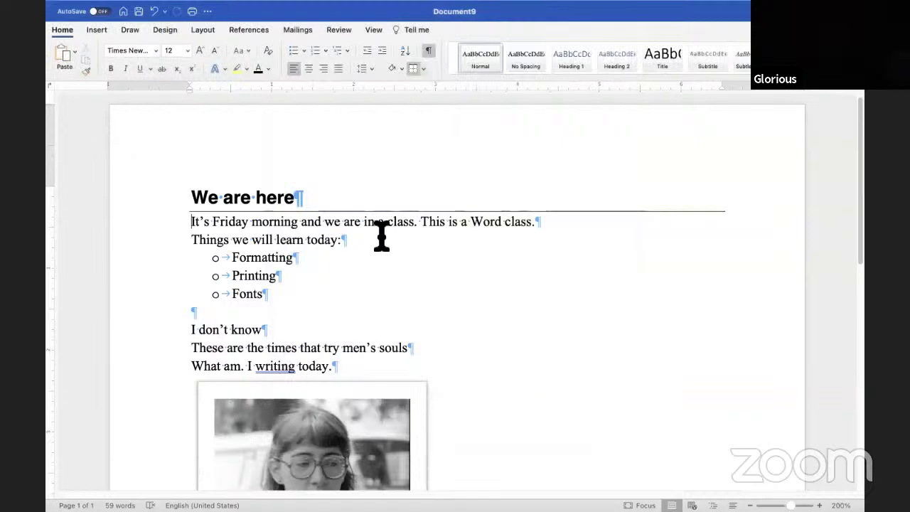
Examine the margin presets, custom margin settings and the option to make them the default, without changing anything.
{"action": "left_click", "coordinate": [207, 31]}
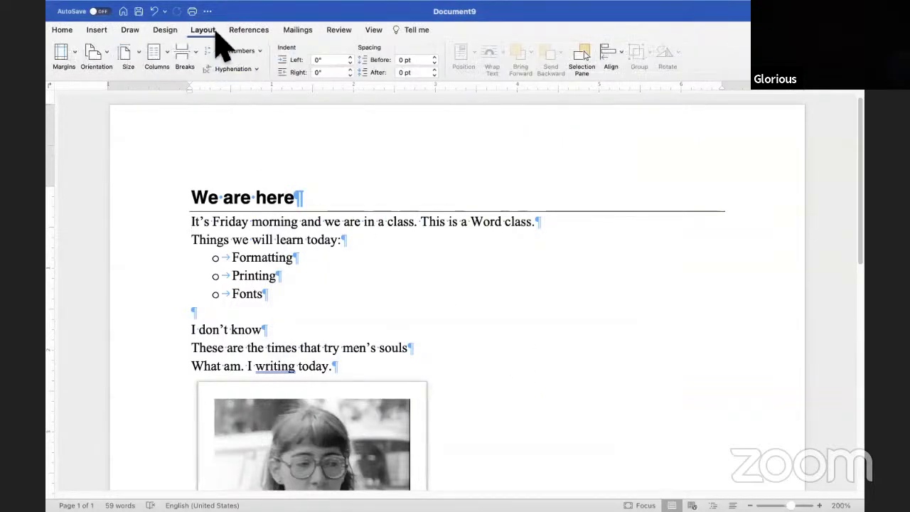
{"action": "left_click", "coordinate": [71, 66]}
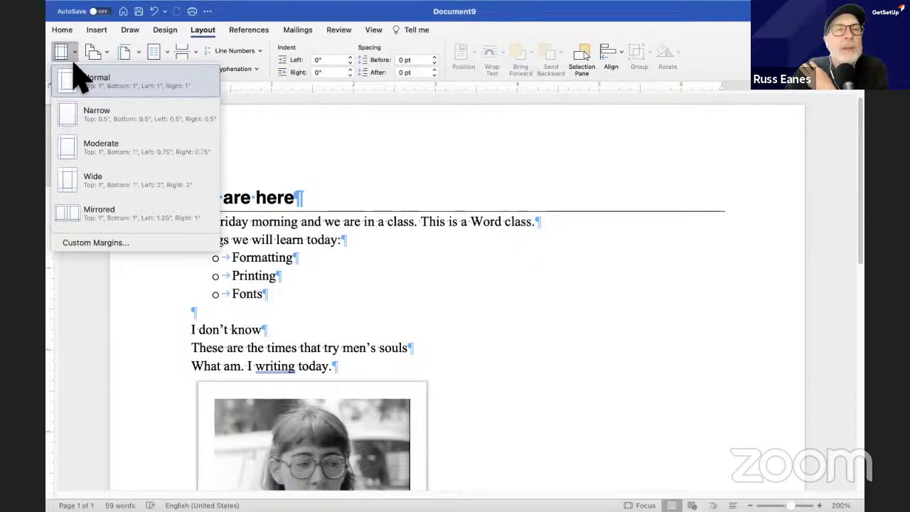
{"action": "left_click", "coordinate": [138, 244]}
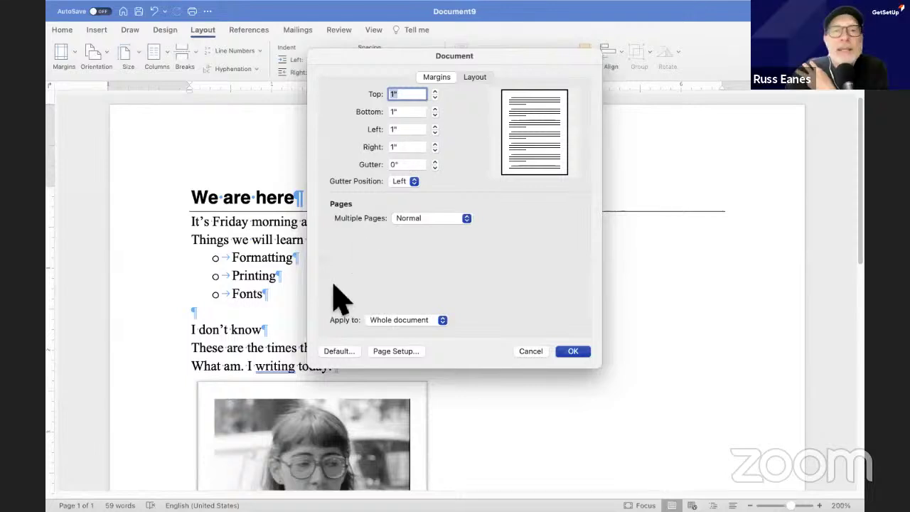
{"action": "left_click", "coordinate": [340, 351]}
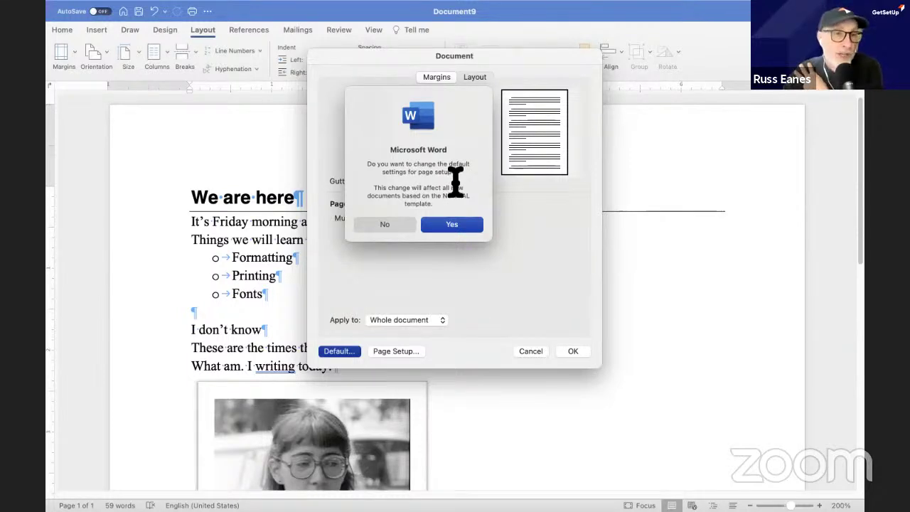
{"action": "left_click", "coordinate": [389, 225]}
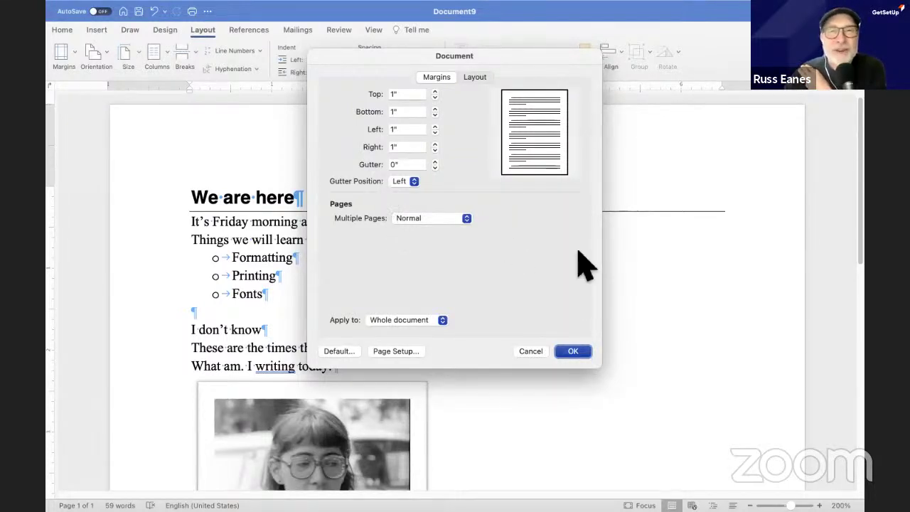
{"action": "left_click", "coordinate": [531, 351]}
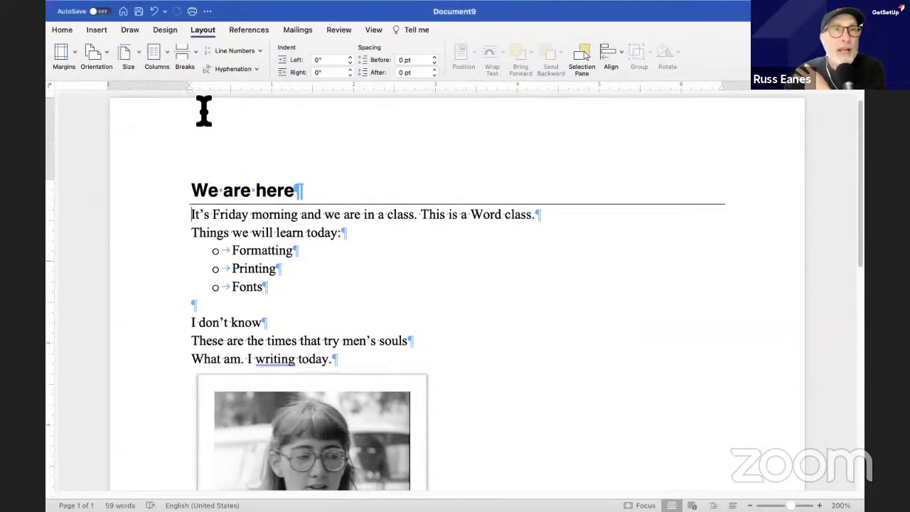
Examine the available fonts and the full font settings, including the option to set a default font, without changing anything.
{"action": "scroll", "coordinate": [204, 110], "scroll_direction": "down", "scroll_amount": 5}
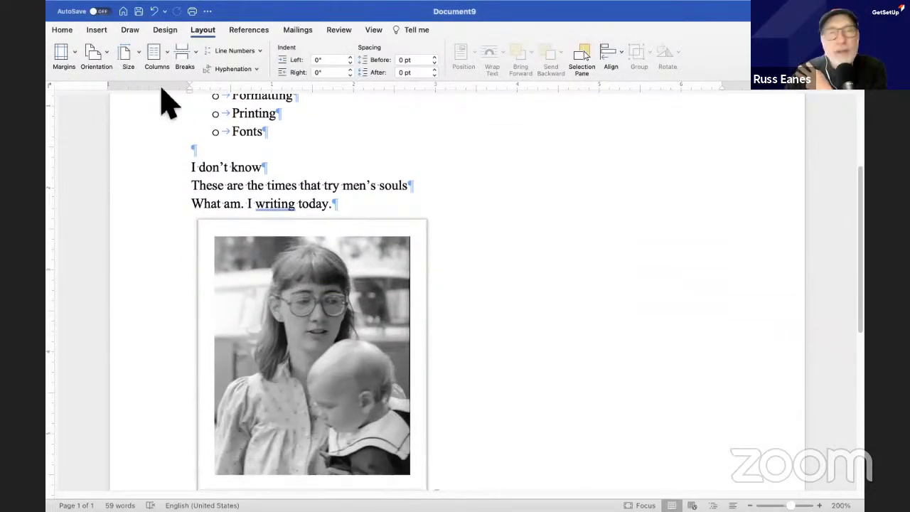
{"action": "left_click", "coordinate": [65, 28]}
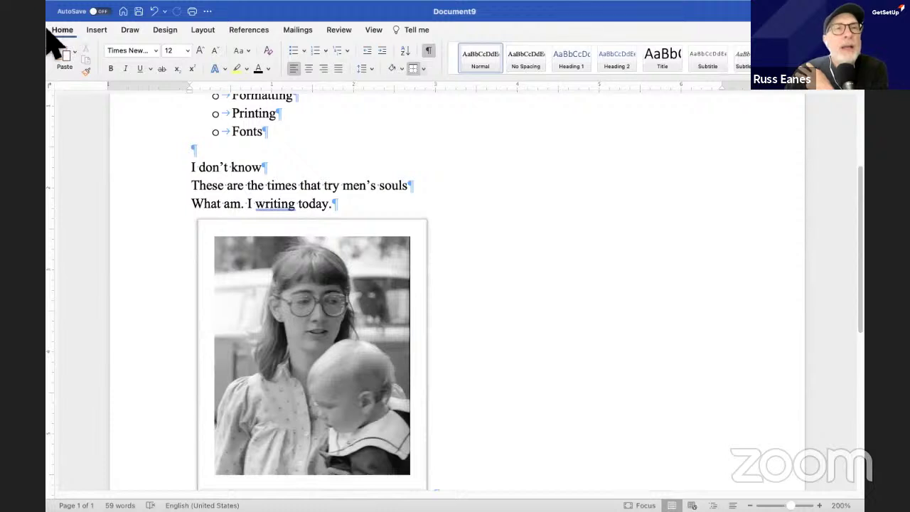
{"action": "left_click", "coordinate": [157, 51]}
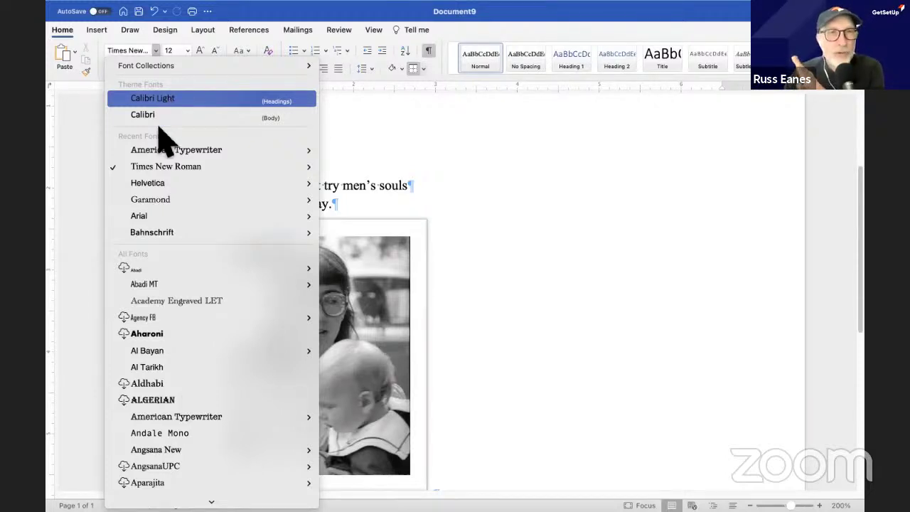
{"action": "left_click", "coordinate": [361, 132]}
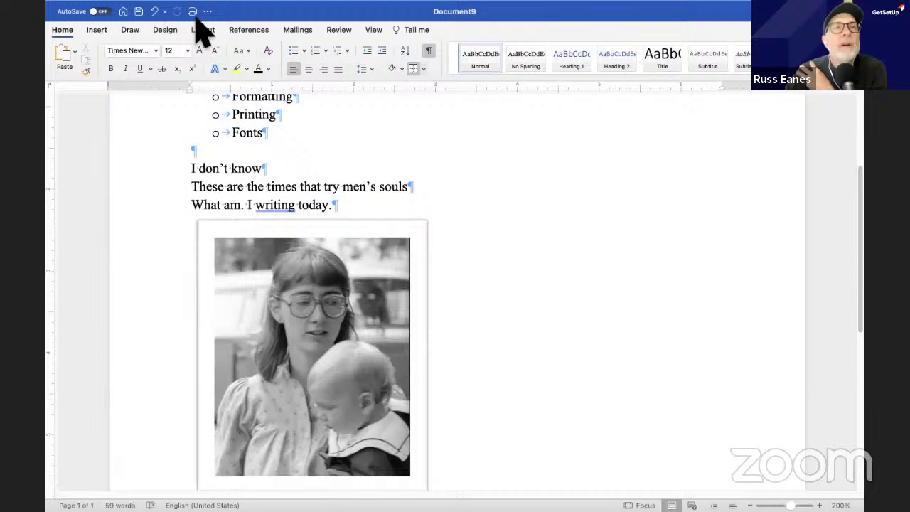
{"action": "left_click", "coordinate": [225, 7]}
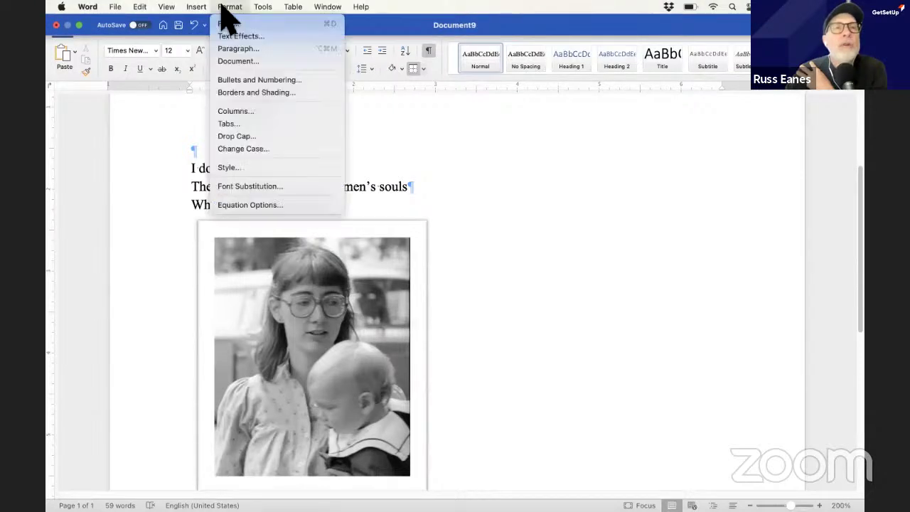
{"action": "left_click", "coordinate": [242, 28]}
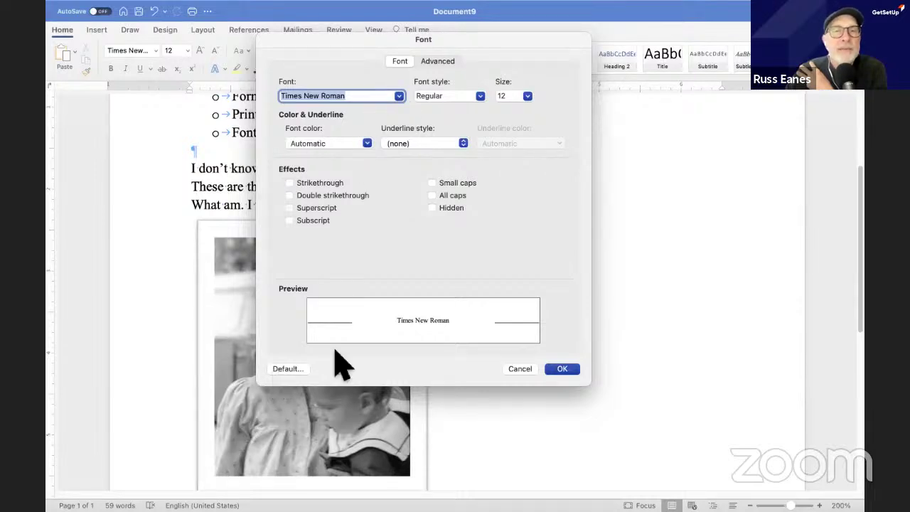
{"action": "left_click", "coordinate": [519, 368]}
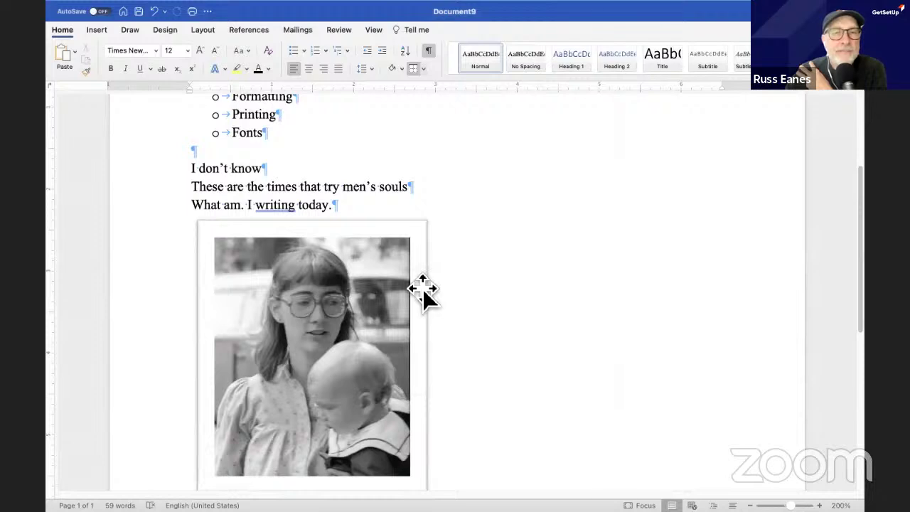
Review the document down to the caption under the last picture and stop sharing the screen.
{"action": "scroll", "coordinate": [422, 287], "scroll_direction": "down", "scroll_amount": 3}
{"action": "scroll", "coordinate": [422, 288], "scroll_direction": "down", "scroll_amount": 1}
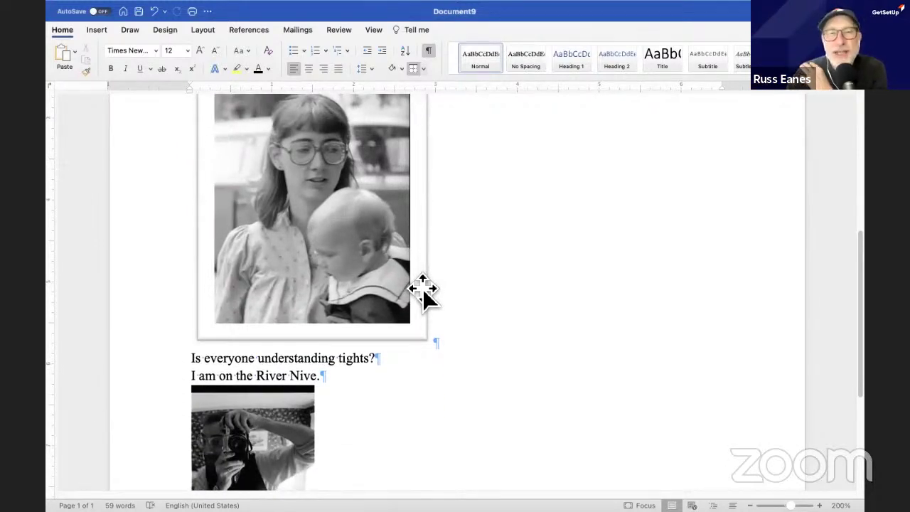
{"action": "scroll", "coordinate": [501, 379], "scroll_direction": "down", "scroll_amount": 4}
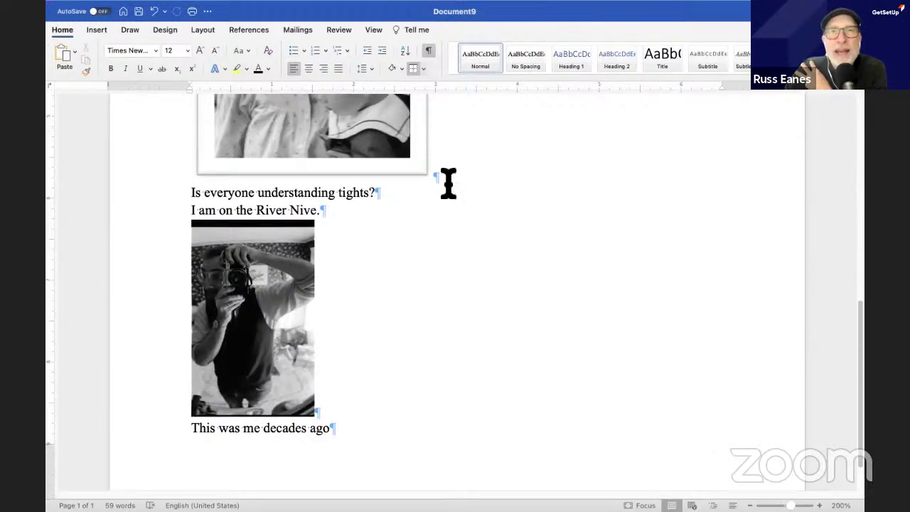
{"action": "left_click", "coordinate": [717, 9]}
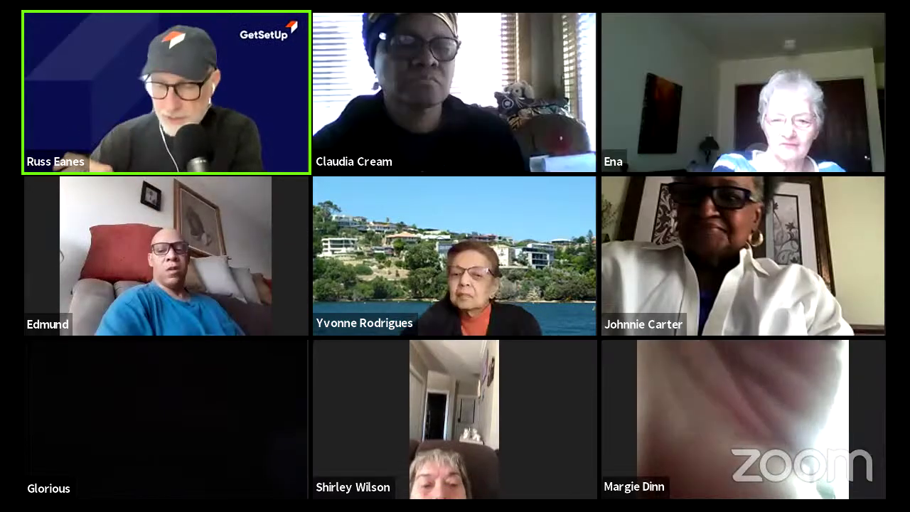